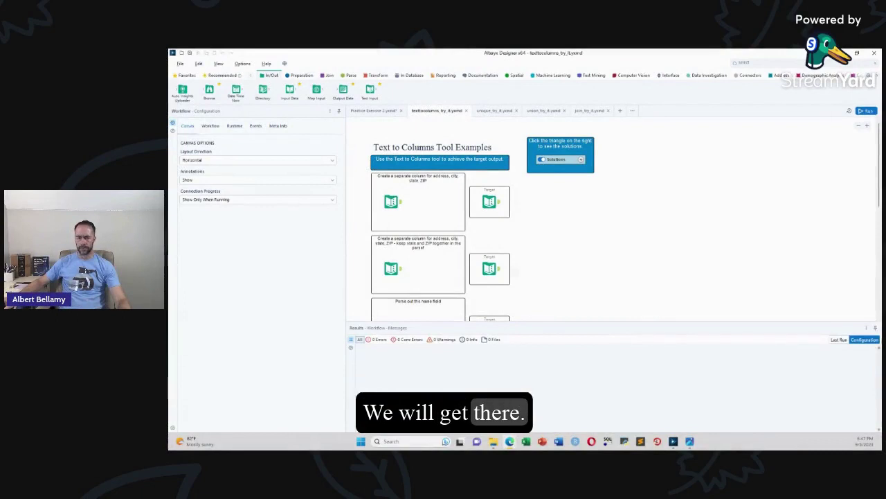
Step: In Edge, go to Basic Data Combining and Cleansing and open its Foundational Articles page
key(alt+Tab)
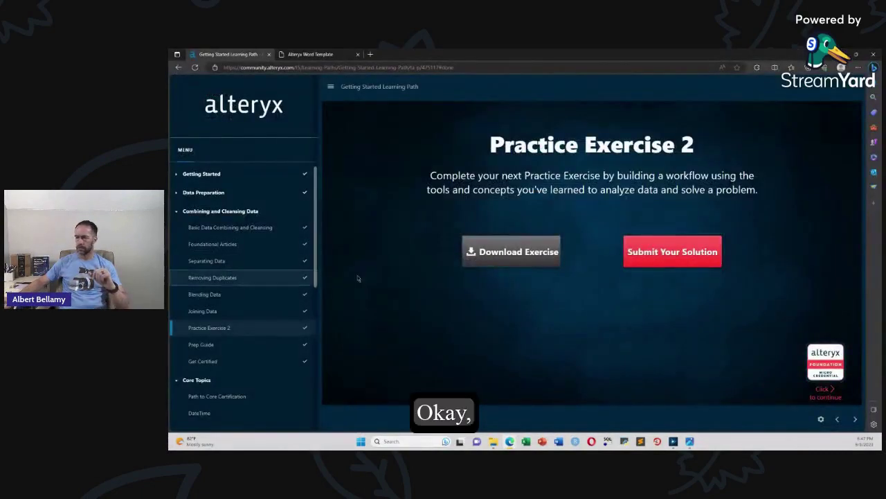
click(294, 230)
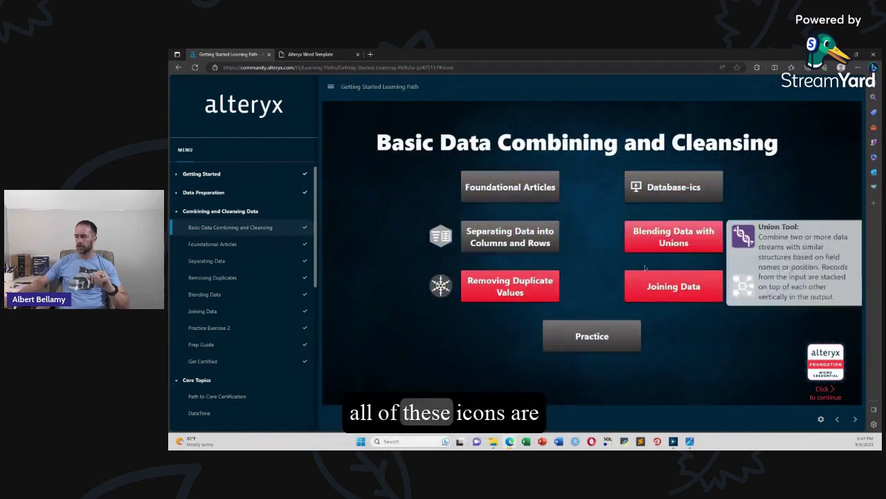
mouse_move(531, 295)
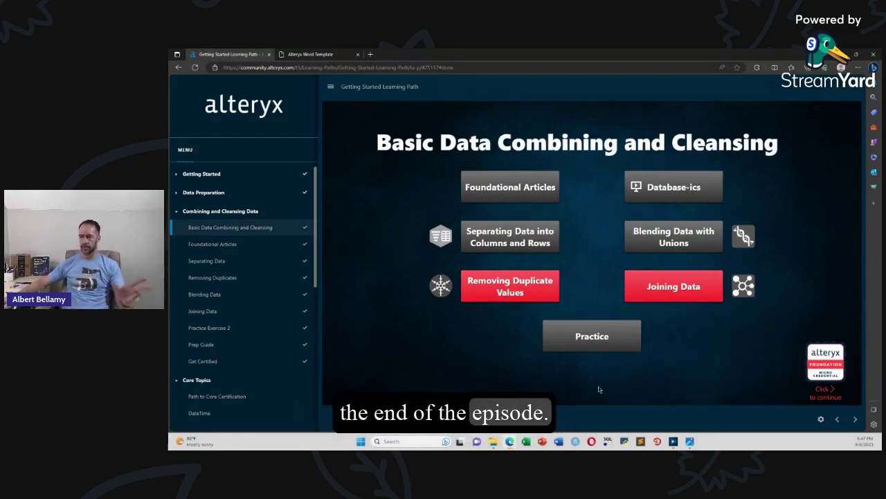
click(518, 197)
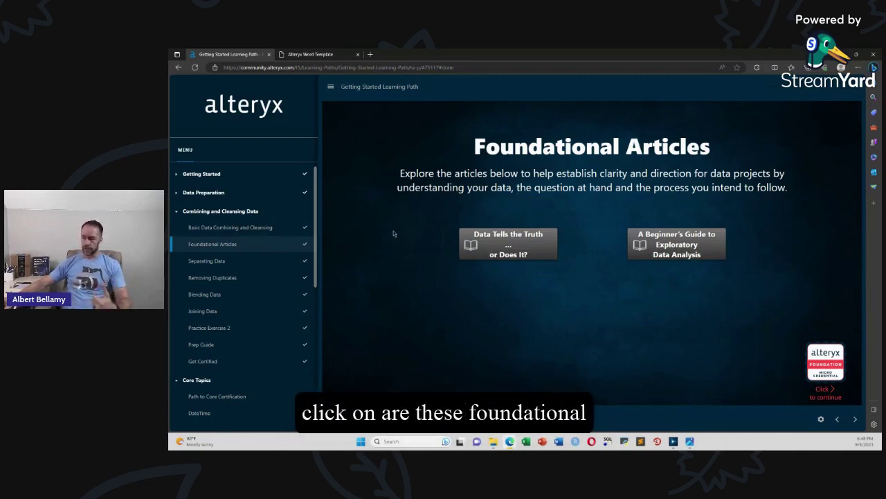
click(504, 248)
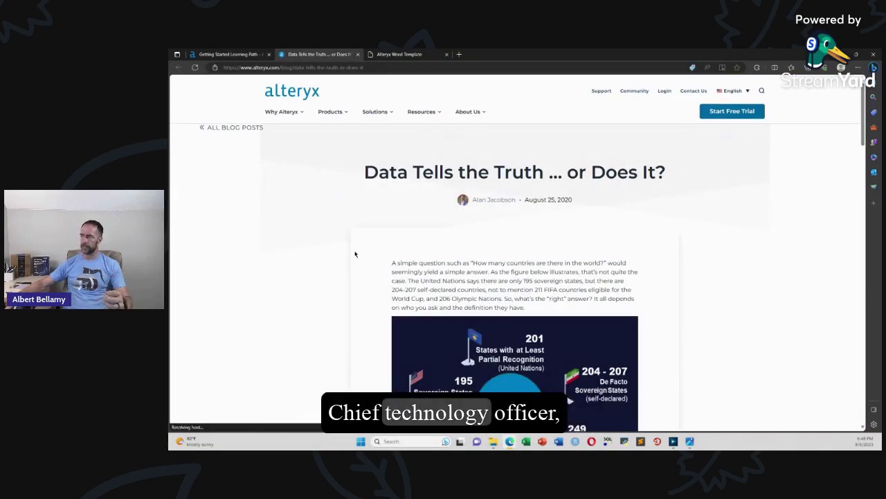
scroll(354, 254, down, 5)
scroll(355, 254, down, 4)
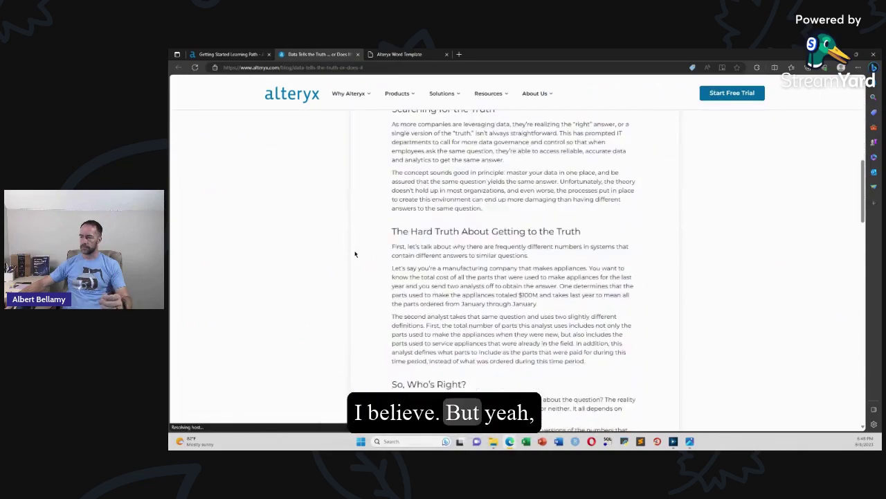
scroll(355, 254, down, 15)
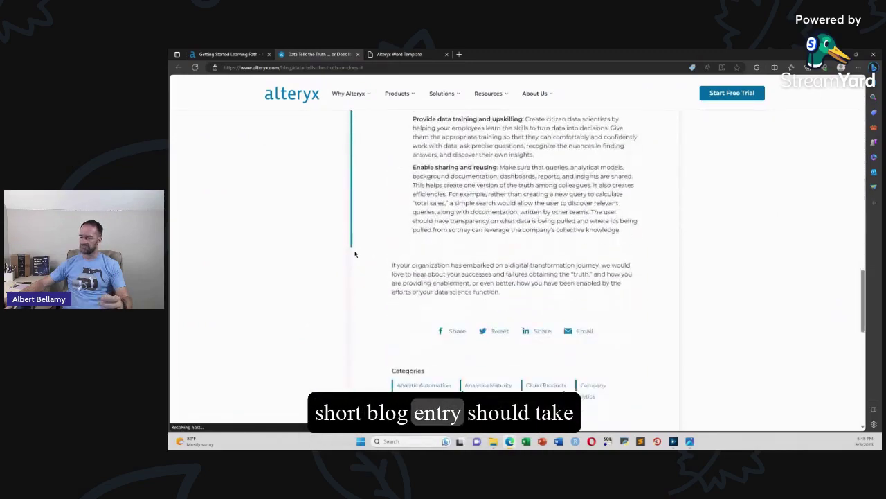
scroll(355, 254, up, 2)
scroll(354, 254, up, 20)
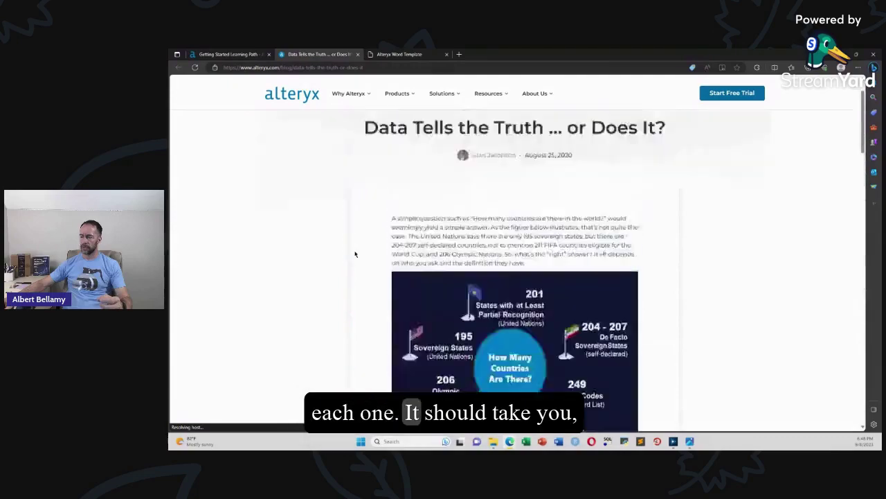
scroll(354, 254, down, 5)
scroll(355, 254, down, 5)
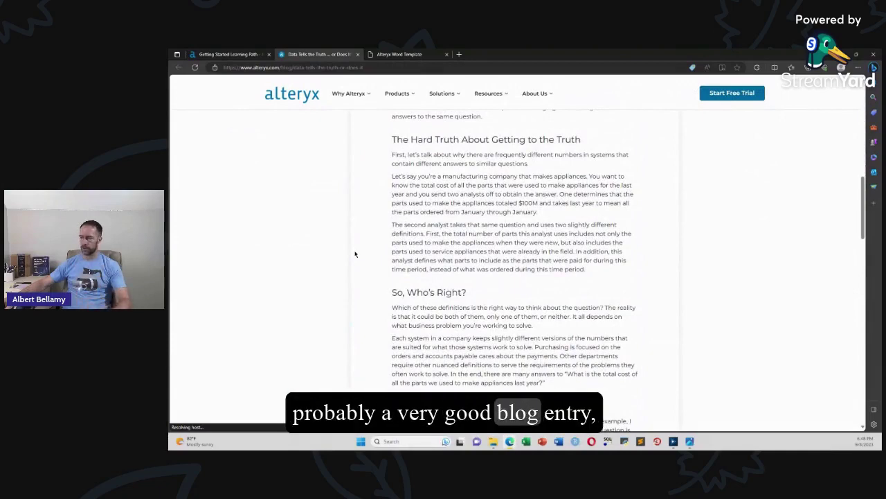
scroll(354, 254, down, 5)
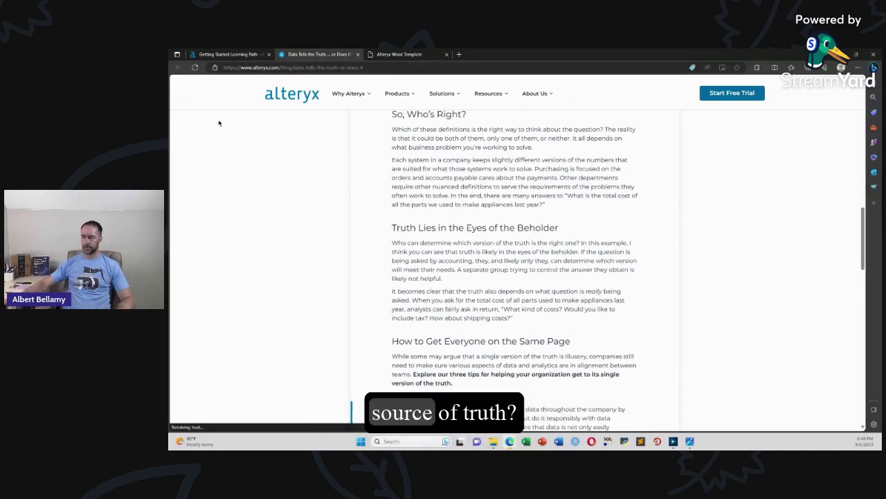
click(357, 54)
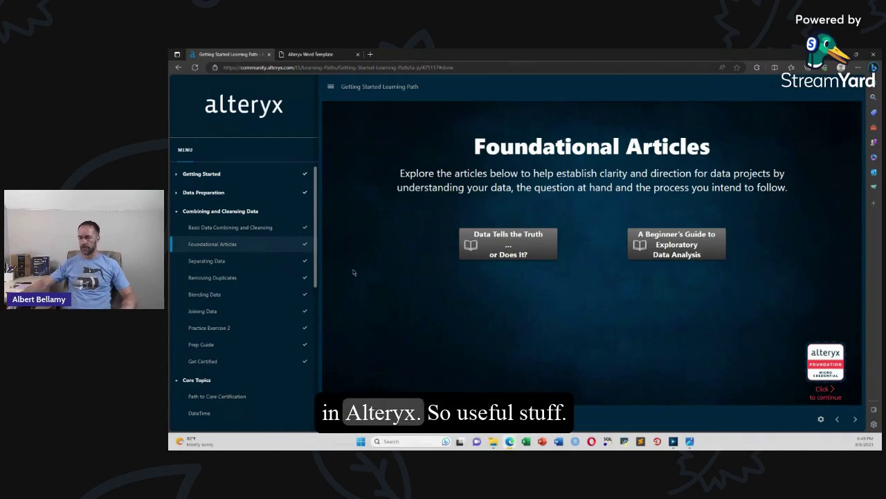
Step: Preview the Database-ics lesson from Basic Data Combining and Cleansing, then close its tab
click(239, 228)
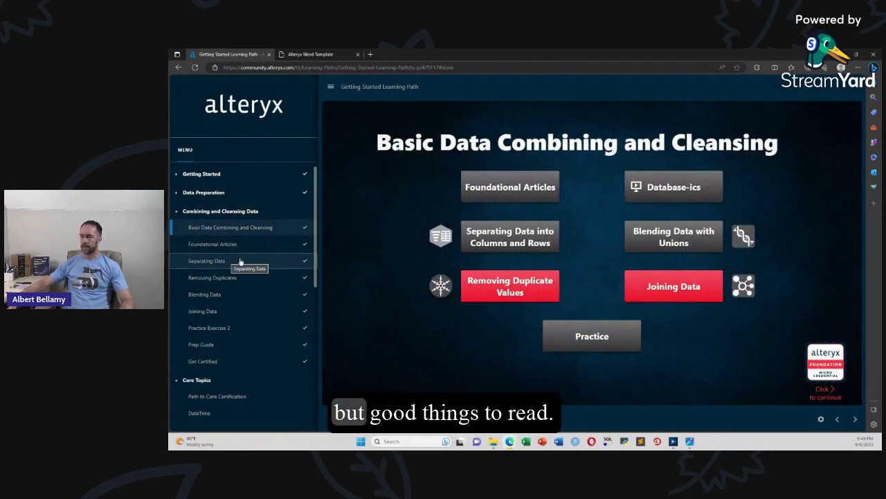
mouse_move(557, 231)
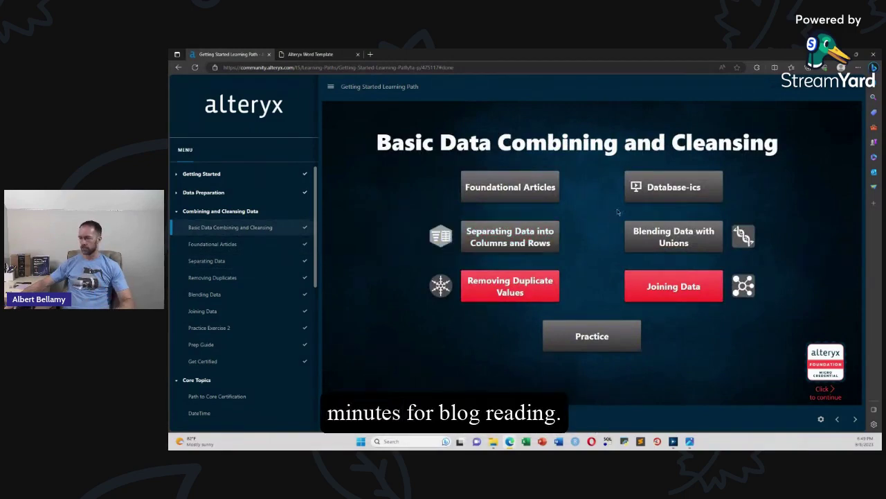
click(670, 194)
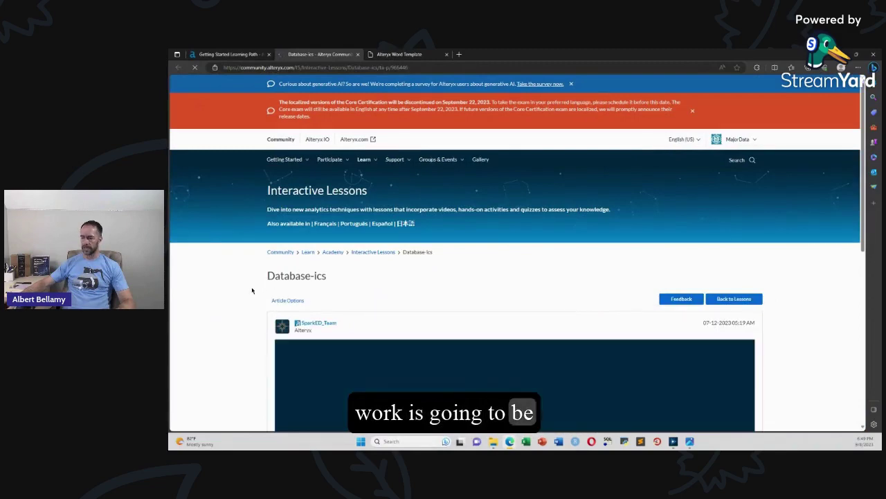
scroll(252, 291, down, 5)
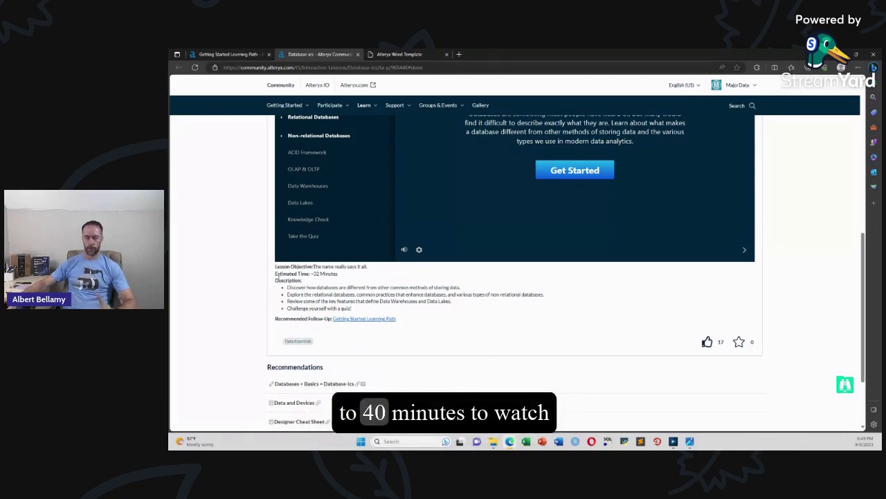
scroll(276, 274, up, 3)
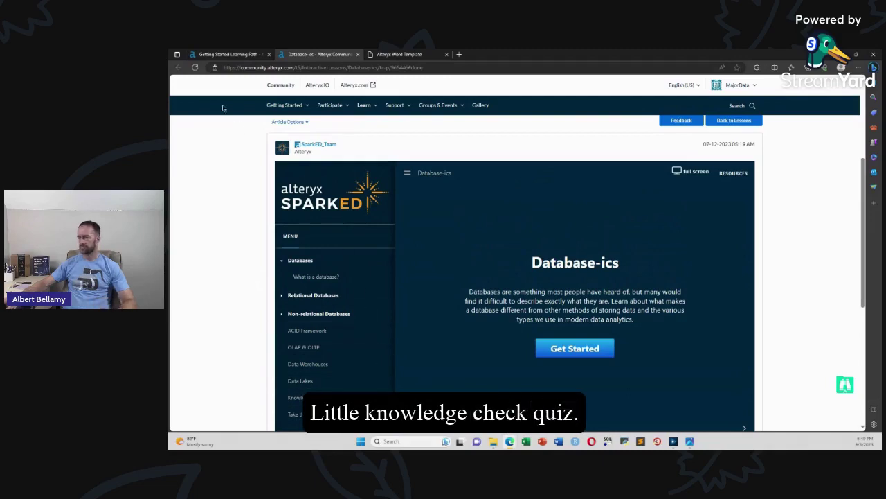
click(358, 54)
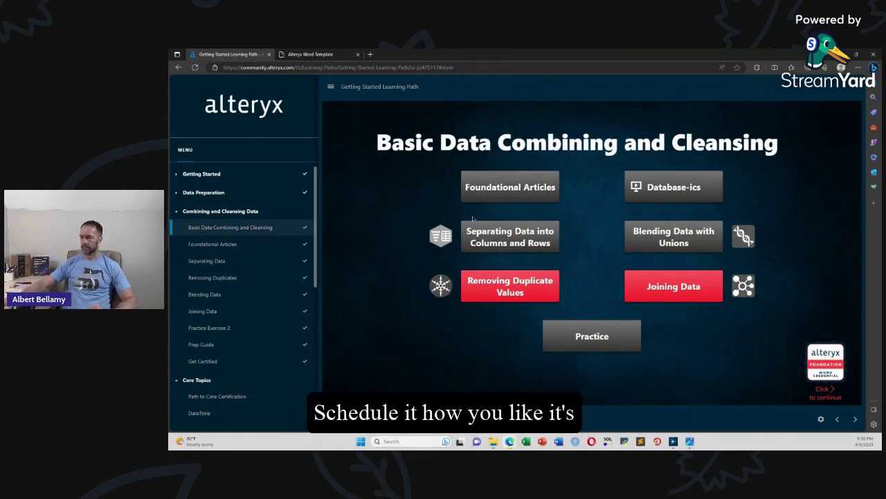
Step: Open the Separating Data into Columns and Rows lesson, then switch to the textocolumns_try_it workflow
mouse_move(504, 237)
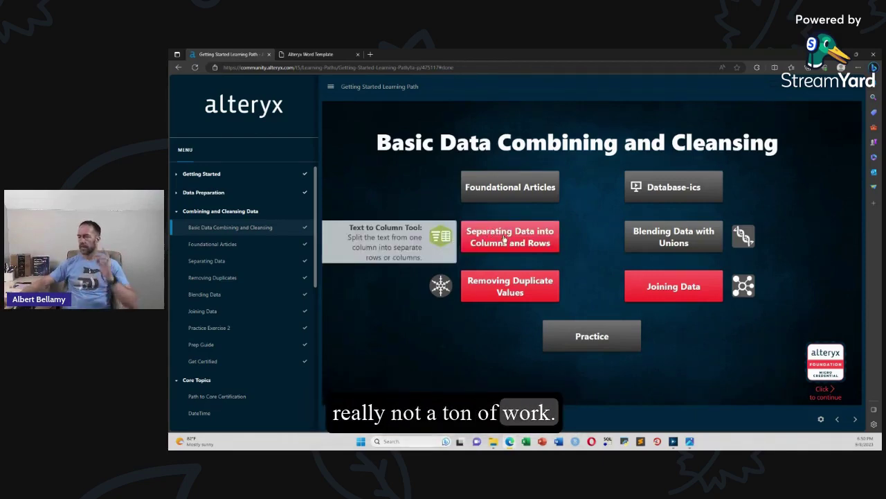
click(504, 237)
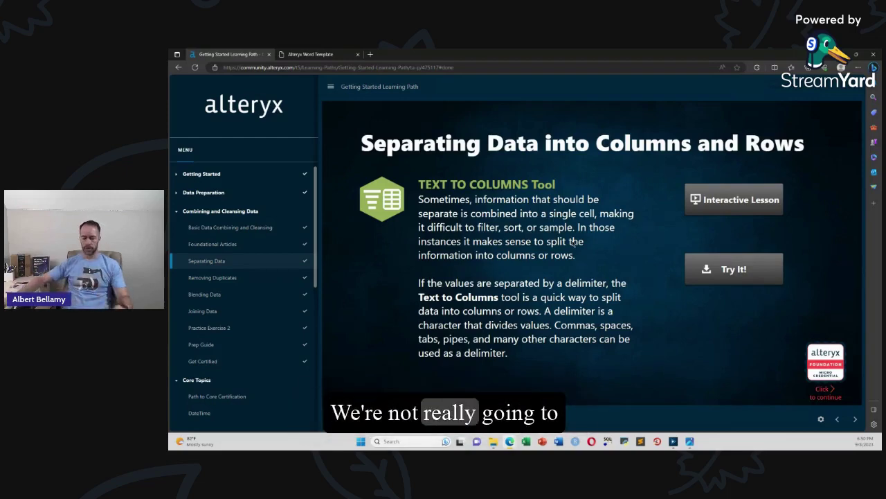
click(241, 188)
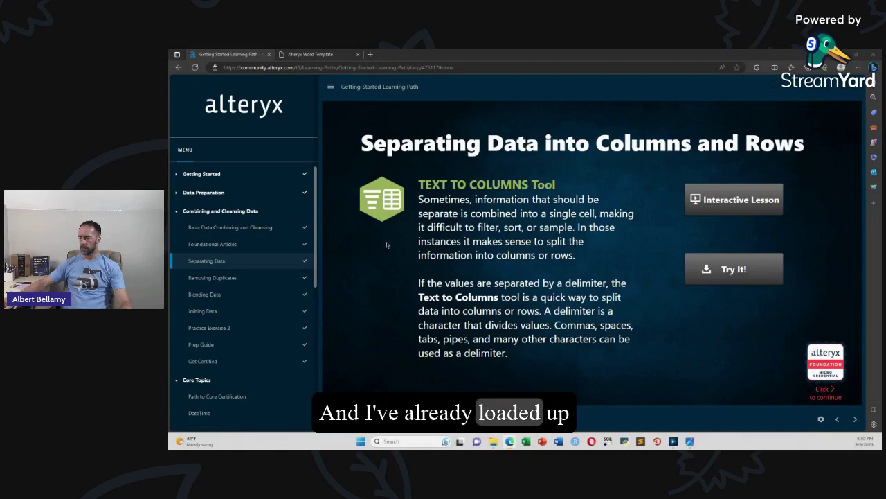
key(alt+Tab)
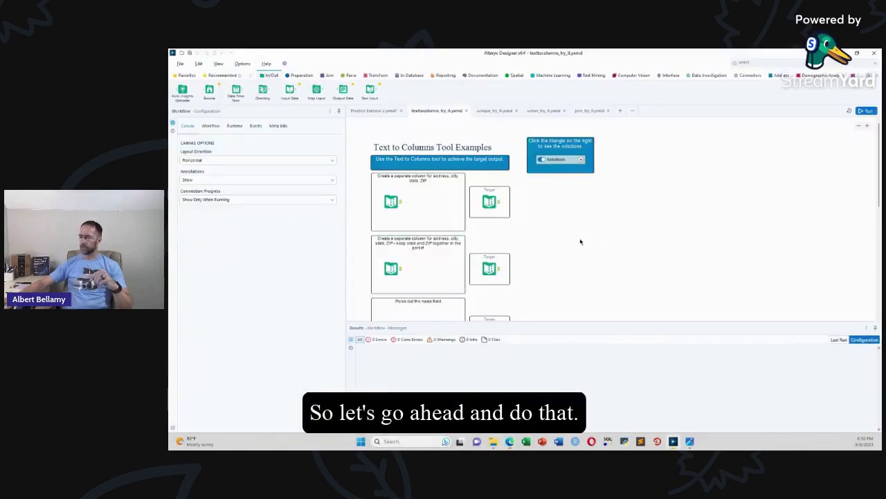
Step: Review the first example's input addresses and Target output in a widened configuration panel
click(391, 201)
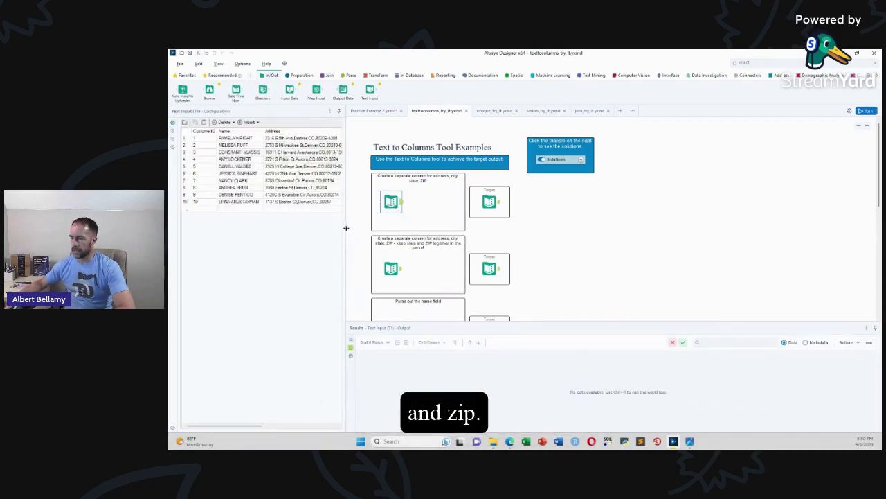
drag(347, 228, 415, 228)
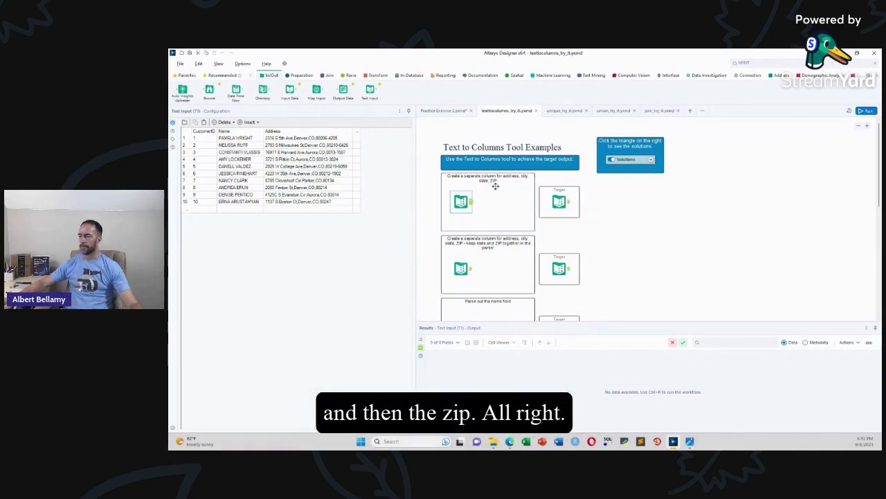
click(564, 202)
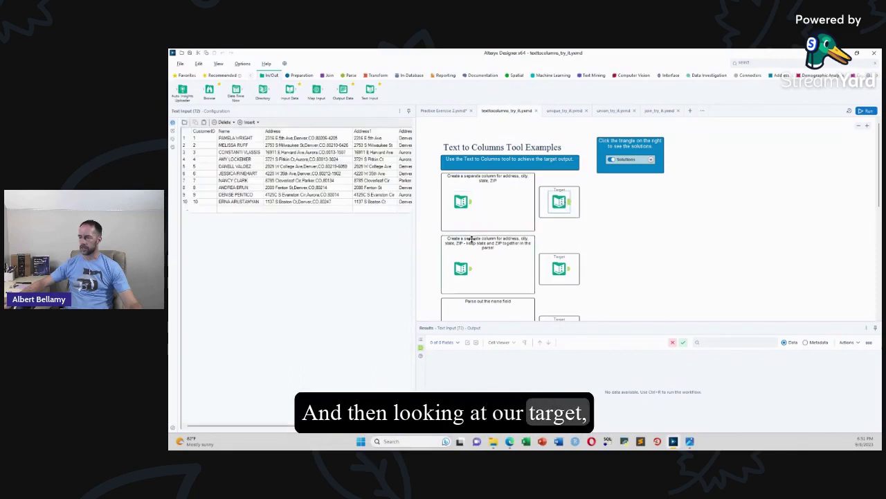
drag(416, 247, 358, 246)
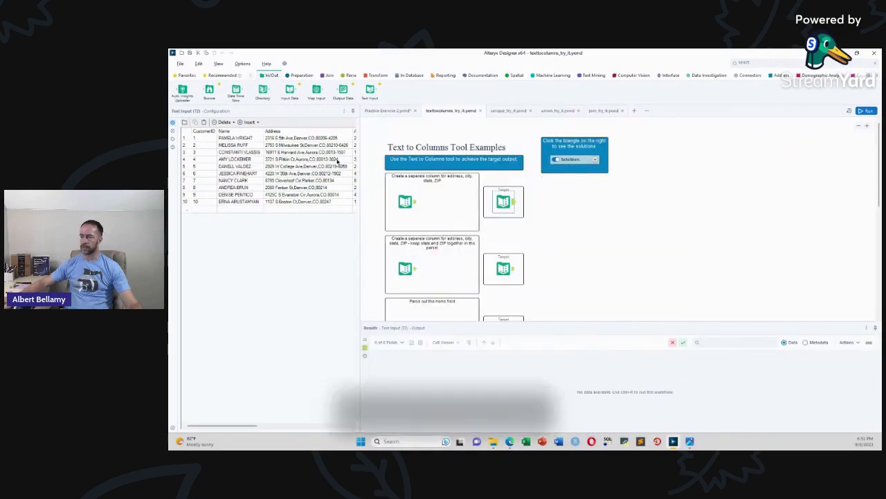
click(182, 75)
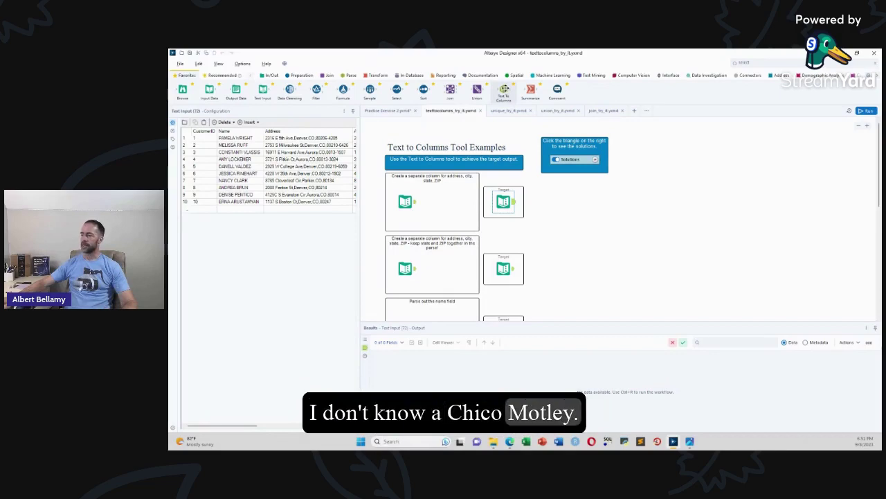
Step: Connect a Text to Columns tool to the first example's input and run the workflow
drag(484, 148, 440, 200)
scroll(441, 201, up, 2)
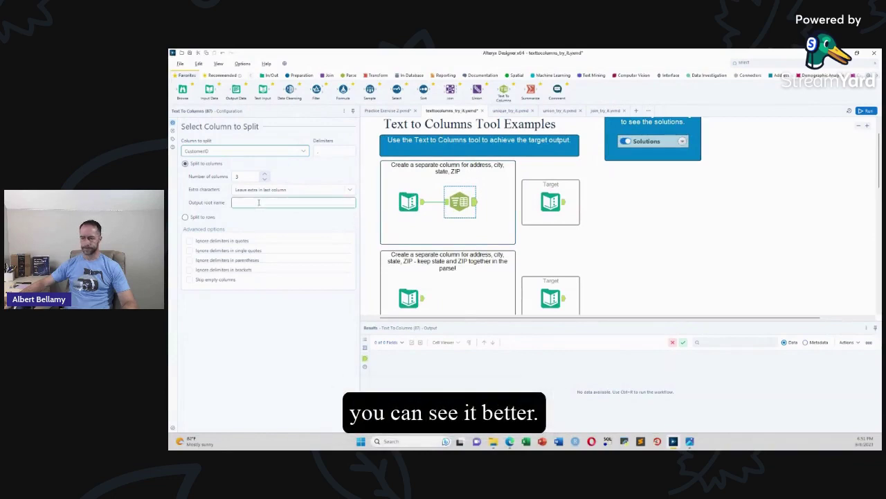
click(307, 152)
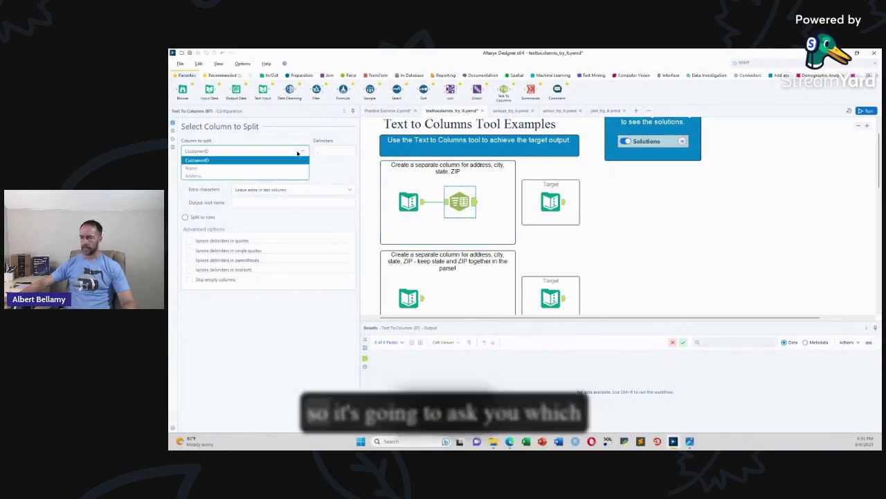
click(217, 180)
click(331, 151)
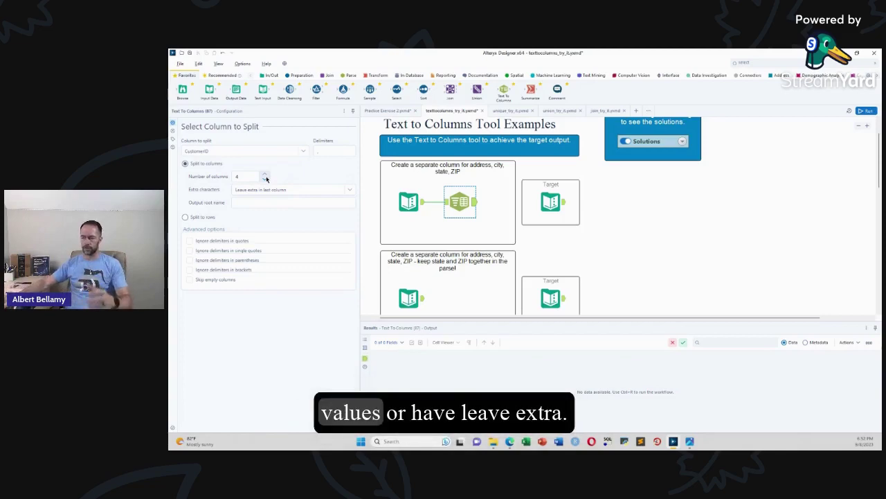
click(292, 198)
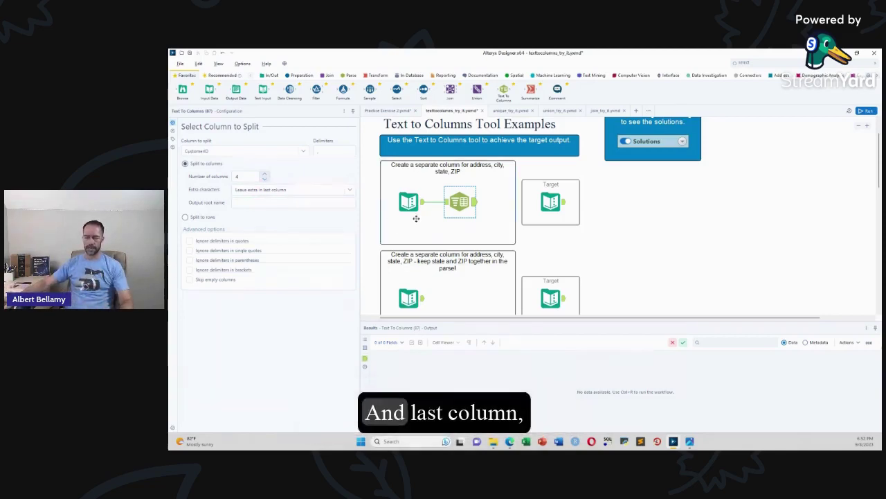
click(474, 219)
key(ctrl+r)
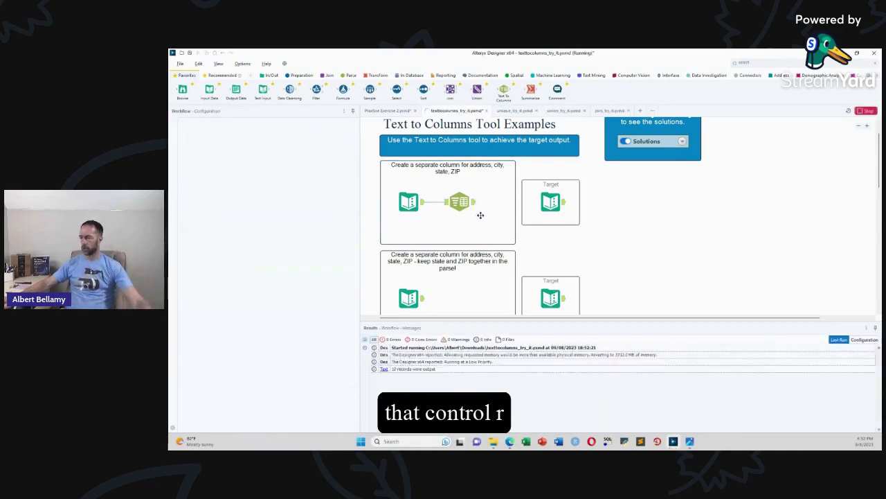
Step: Change the Text to Columns tool's column to split from CustomerID to Address
click(485, 210)
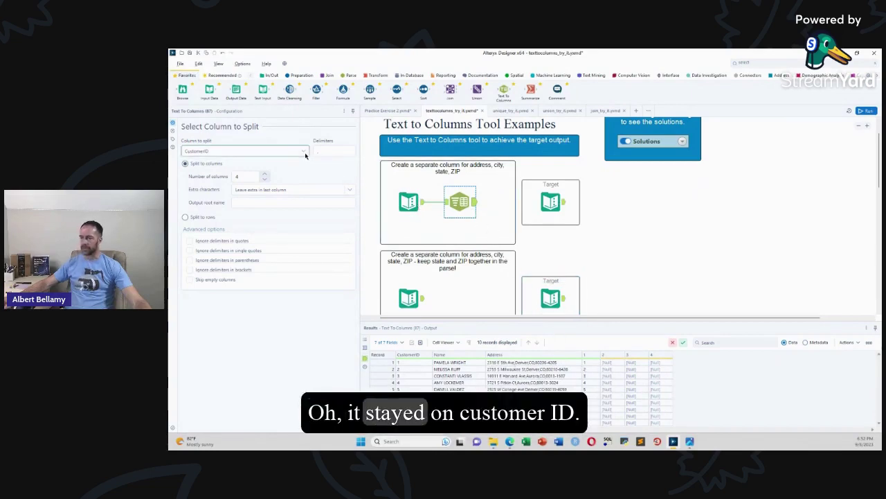
click(277, 151)
click(275, 177)
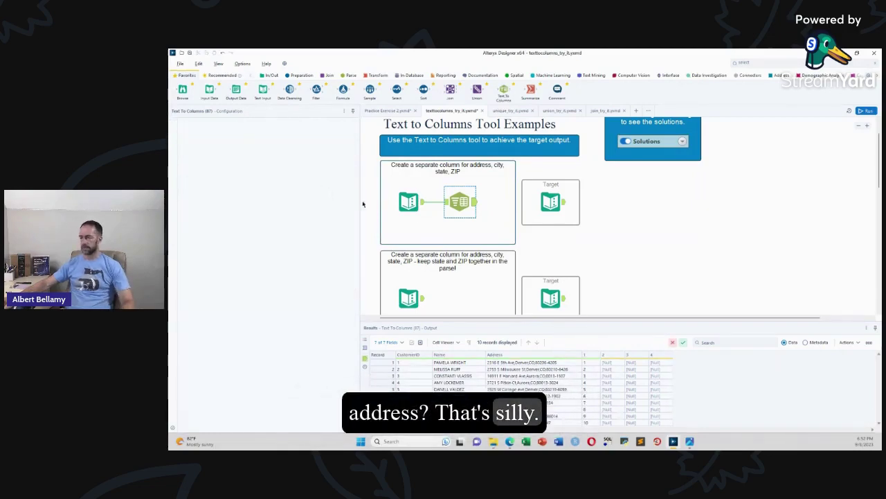
Step: Rerun the workflow so Address splits into Address1–Address4
click(471, 225)
key(ctrl+r)
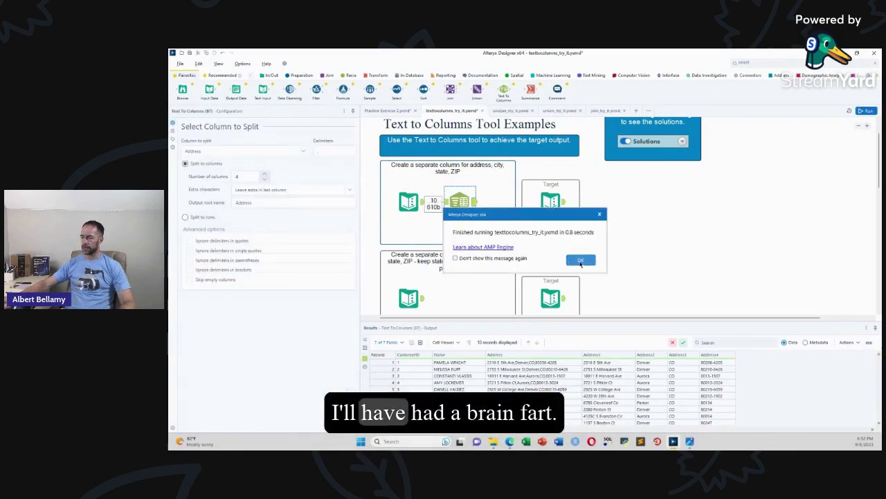
click(574, 262)
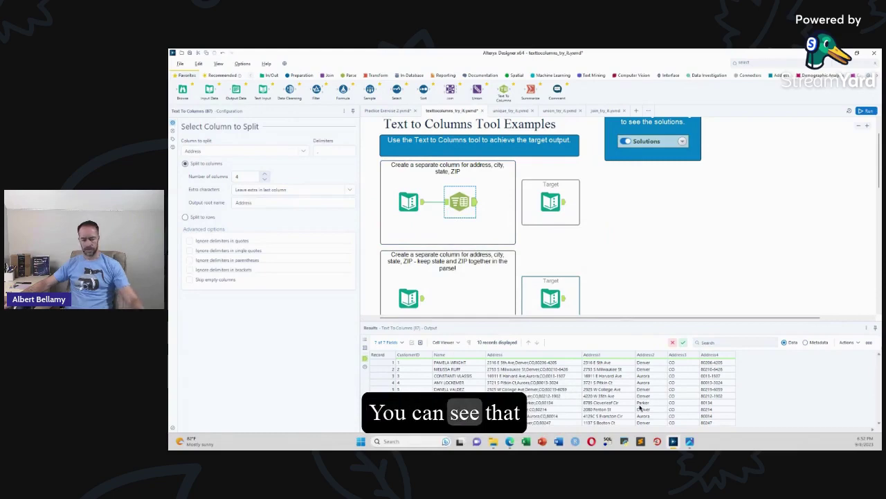
Step: Zoom out and pan down to the keep-state-and-ZIP-together example
key(ctrl+minus)
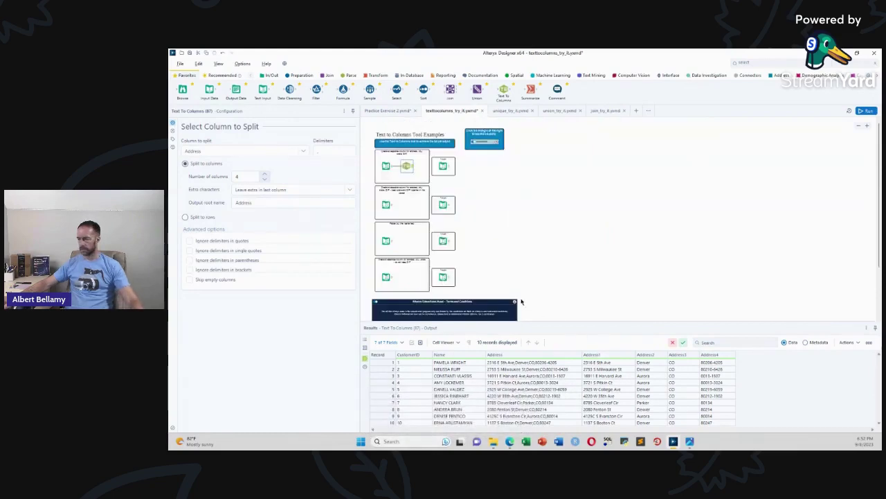
scroll(508, 295, up, 3)
scroll(457, 237, up, 2)
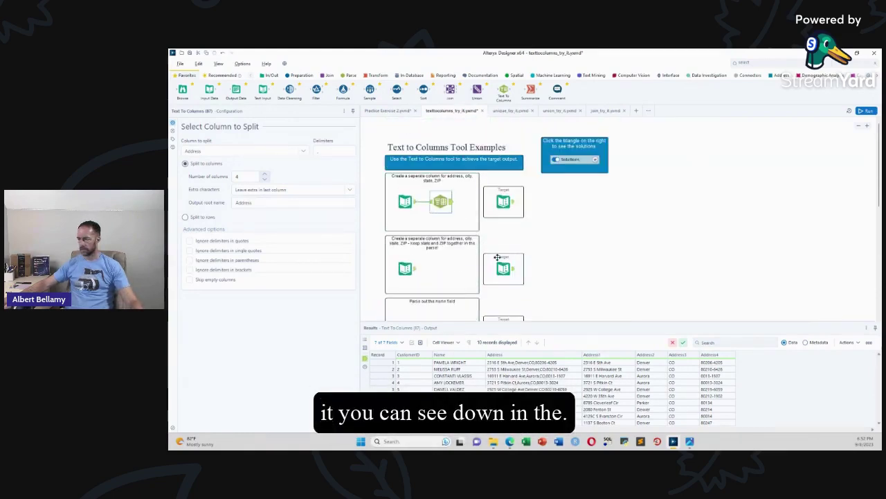
scroll(497, 258, up, 2)
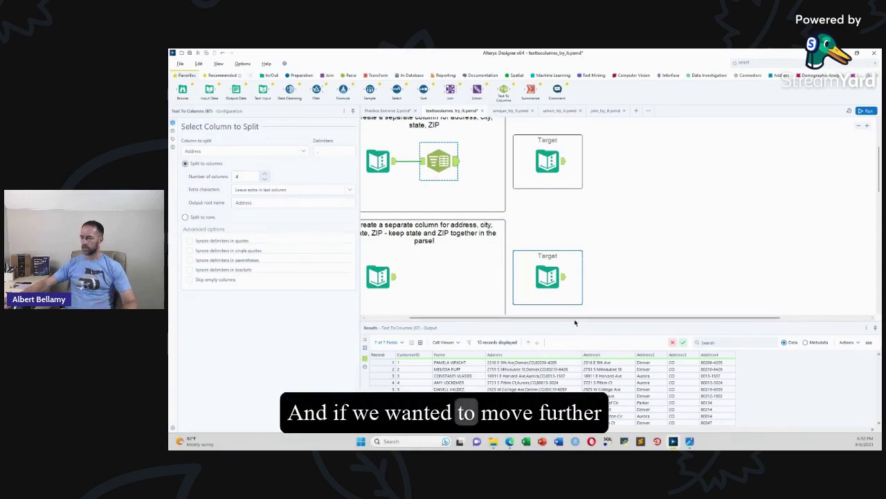
drag(575, 322, 532, 322)
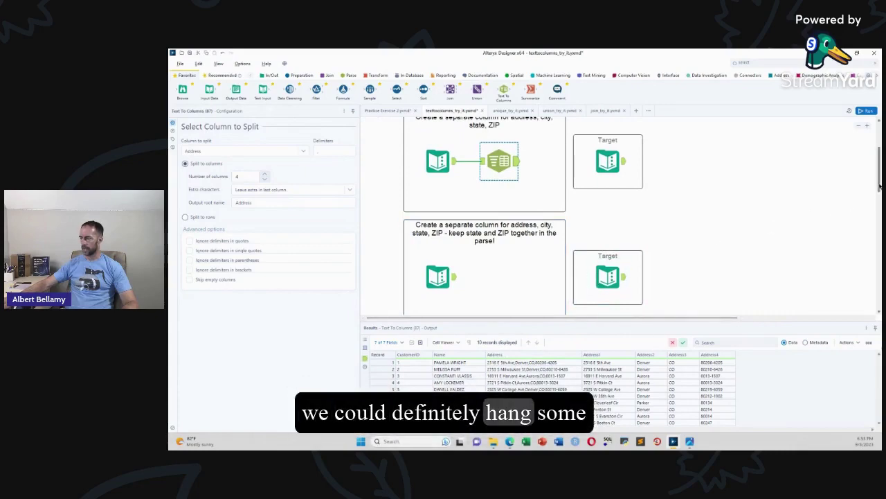
scroll(740, 299, down, 2)
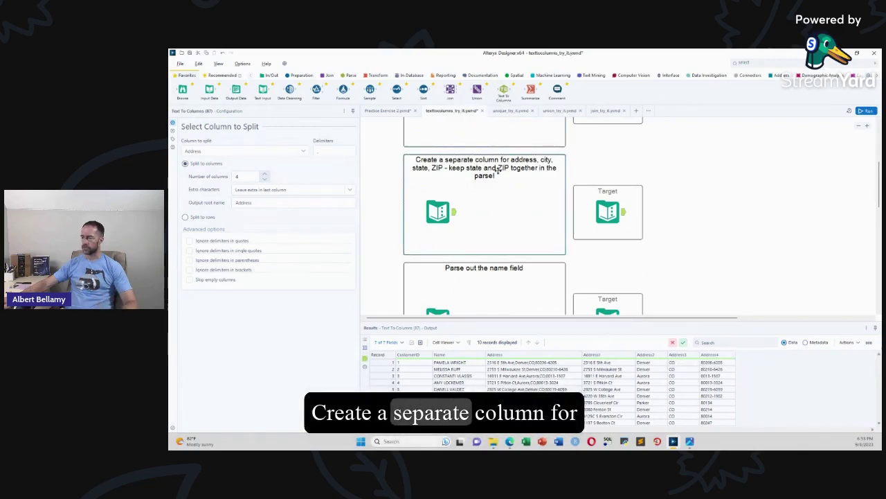
Step: Add a Text to Columns tool splitting the second example's Address on a comma, then run
click(456, 217)
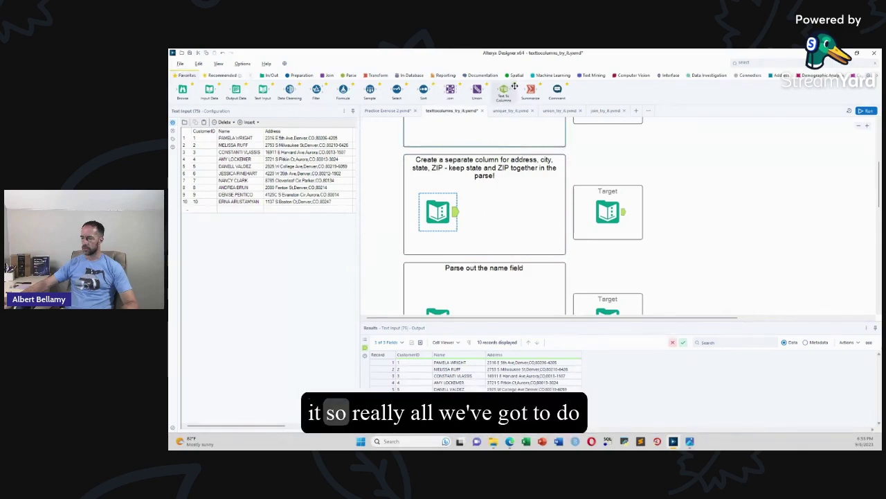
drag(509, 90, 491, 212)
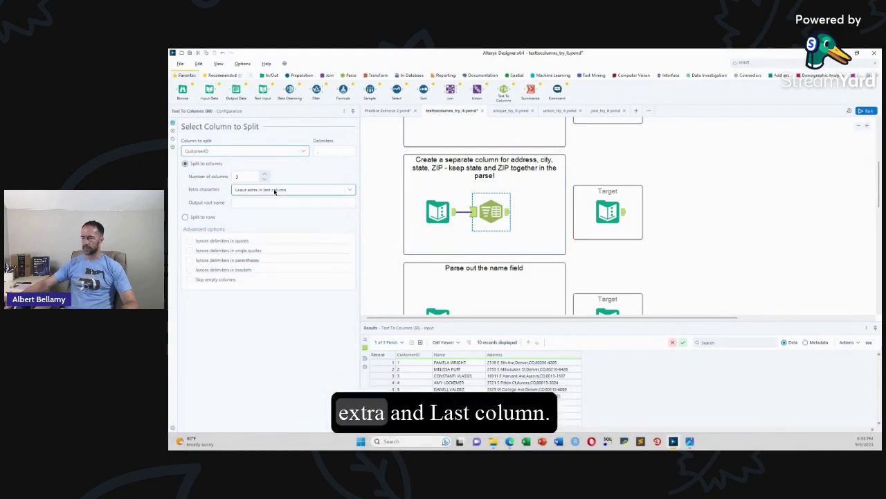
click(305, 150)
click(258, 178)
click(317, 153)
text(,)
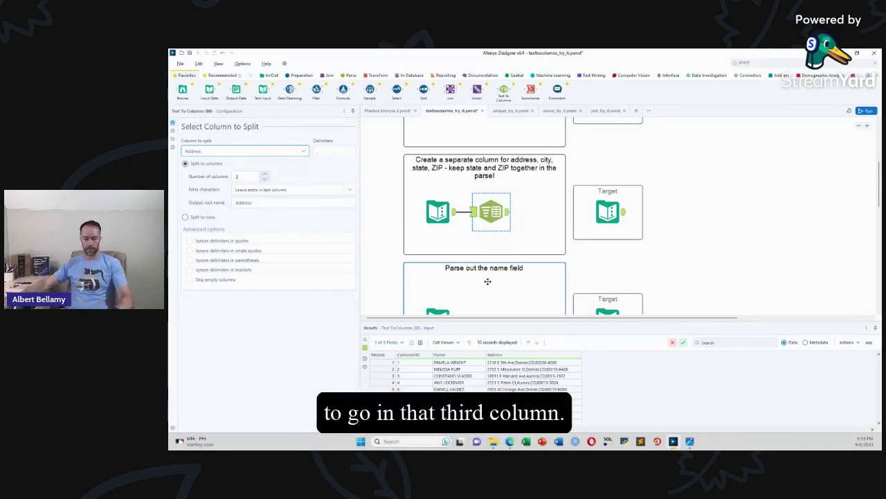
key(ctrl+r)
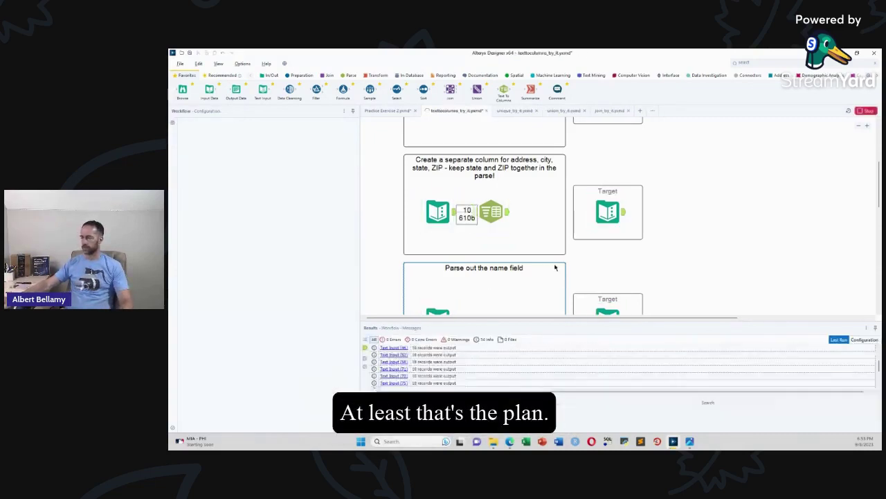
click(579, 261)
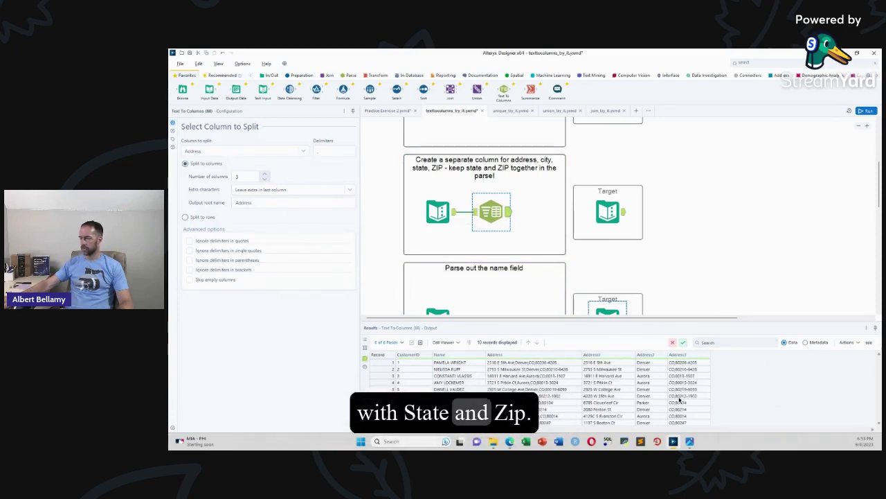
Step: Compare the three-column result with the example's Target data
click(607, 211)
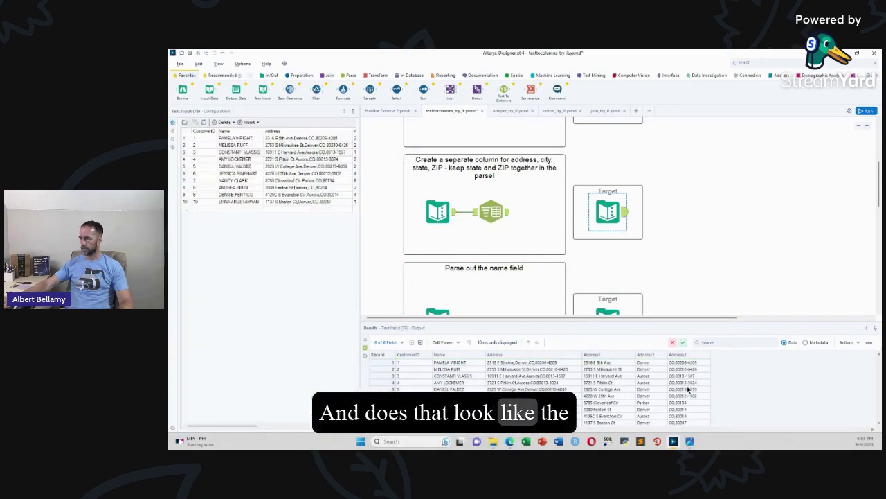
scroll(532, 291, down, 4)
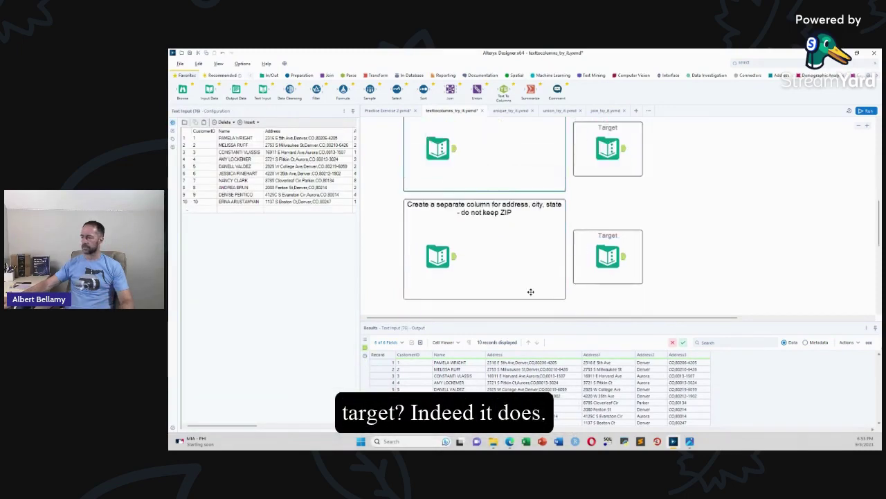
scroll(531, 291, up, 2)
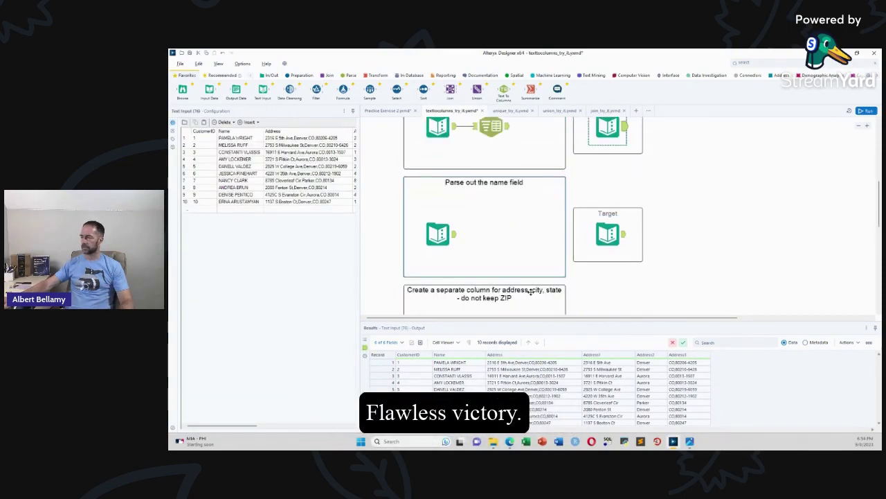
Step: Split Name on \s into 2 columns, run, and view the Name1 and Name2 output
click(452, 244)
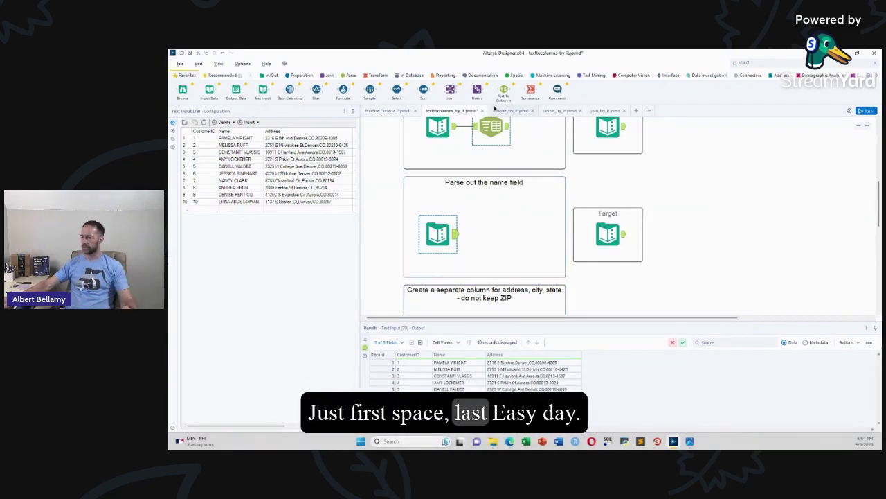
drag(494, 101, 489, 233)
click(302, 152)
click(291, 168)
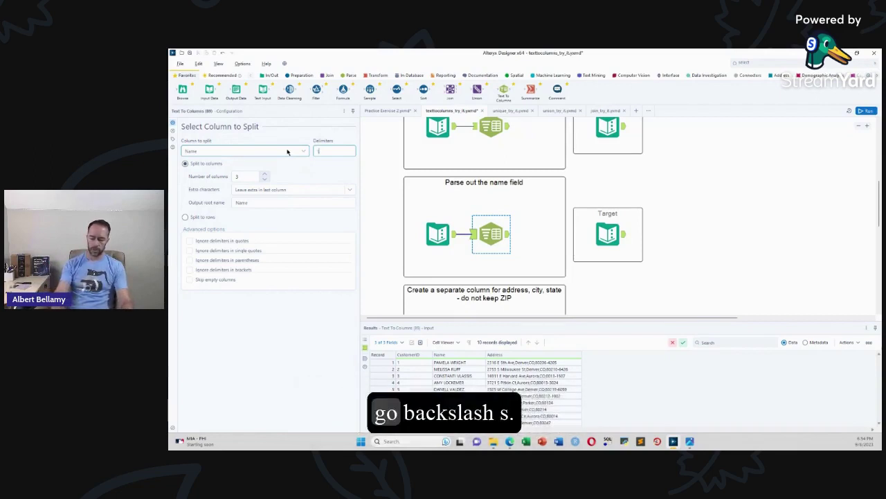
text(s)
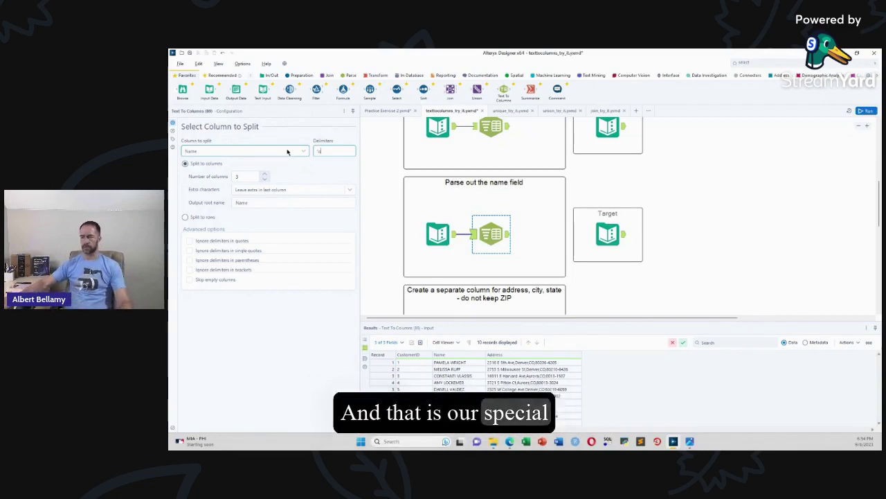
click(265, 178)
key(ctrl+r)
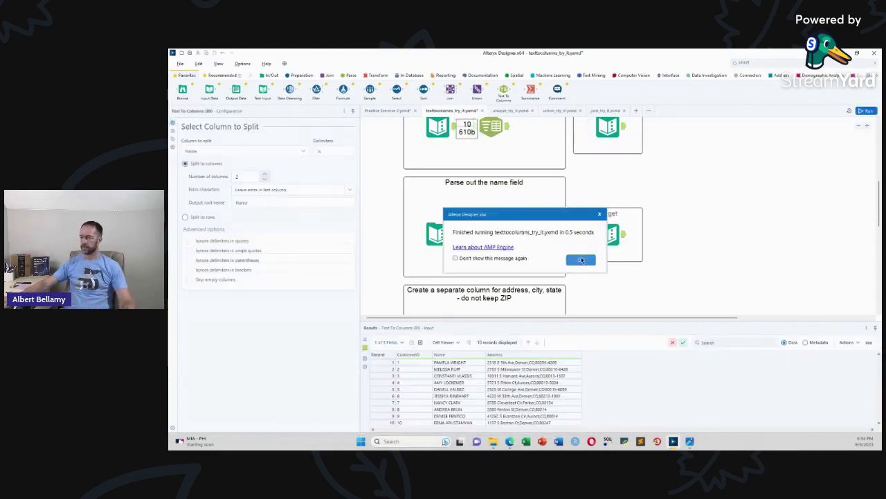
click(581, 259)
click(508, 238)
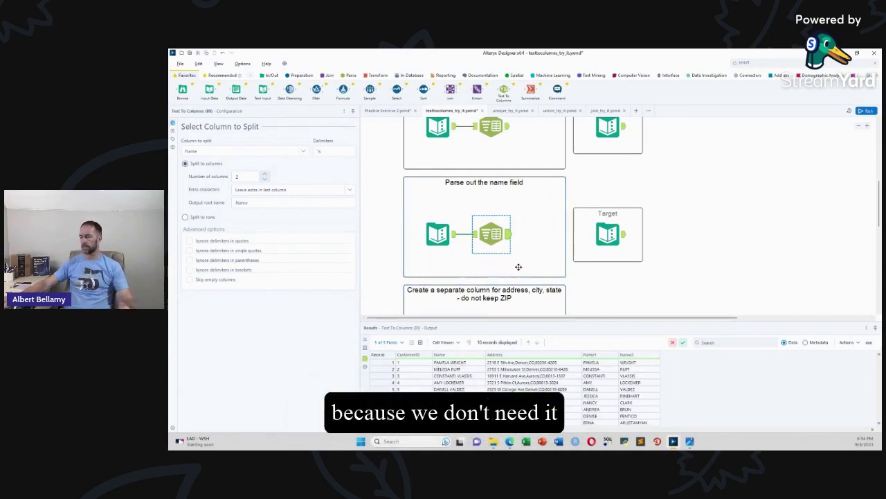
scroll(518, 265, down, 2)
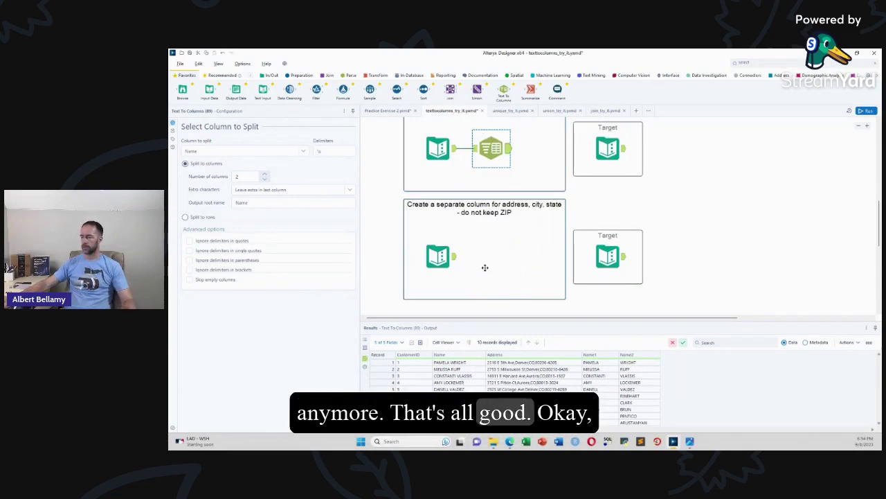
Step: Split the no-ZIP example's Address into three columns, dropping extra pieces with a warning, and run
click(452, 262)
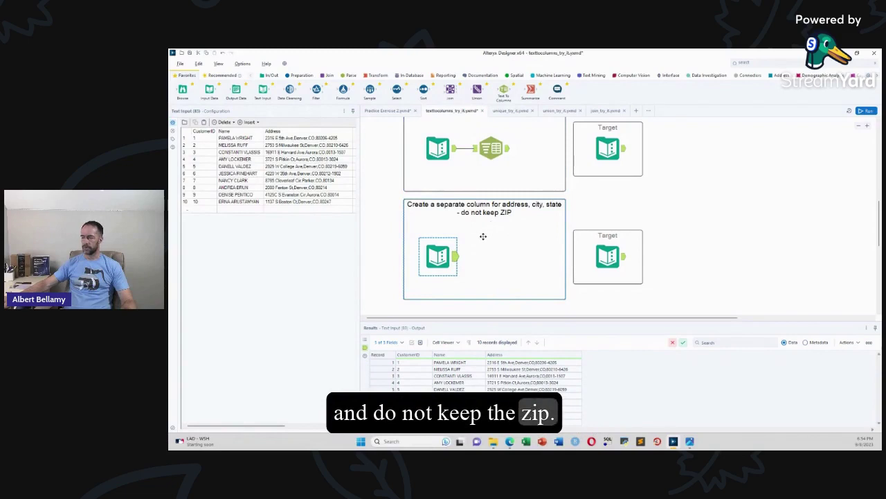
drag(503, 90, 493, 257)
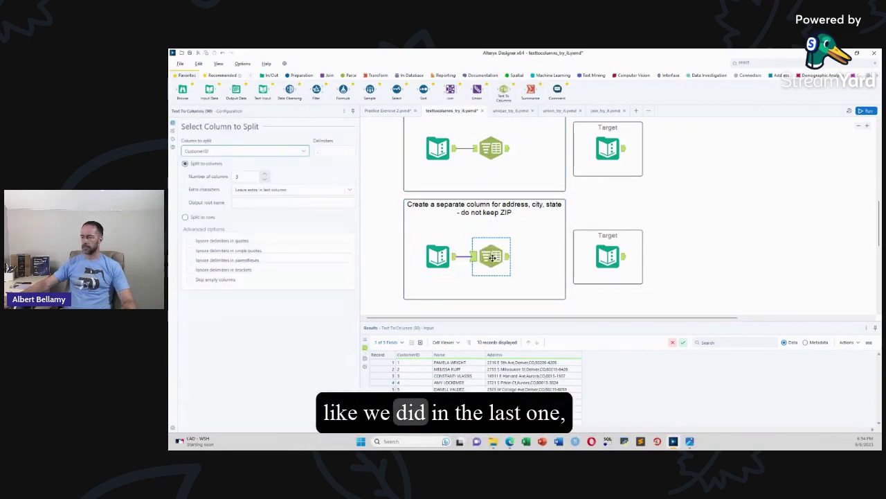
click(299, 151)
click(250, 177)
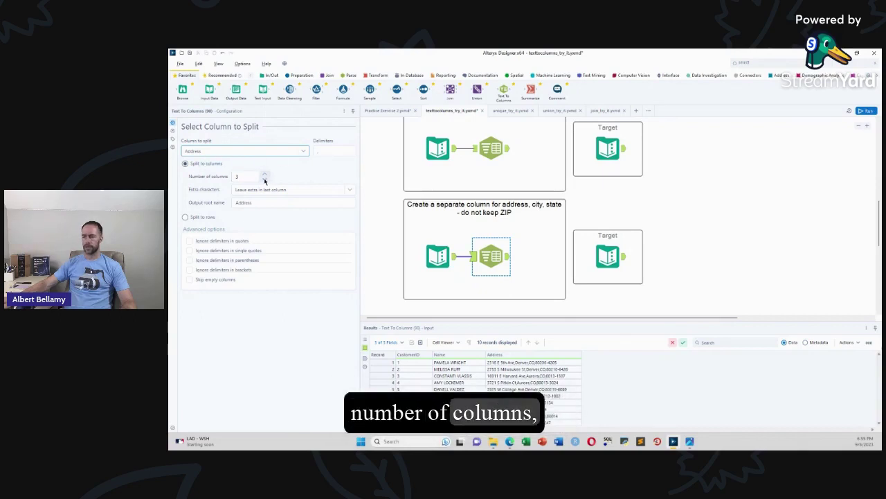
click(313, 191)
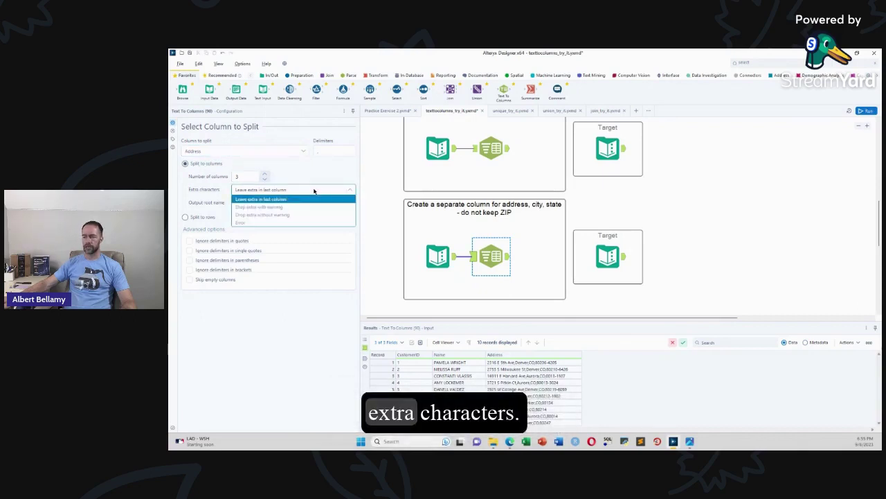
click(273, 207)
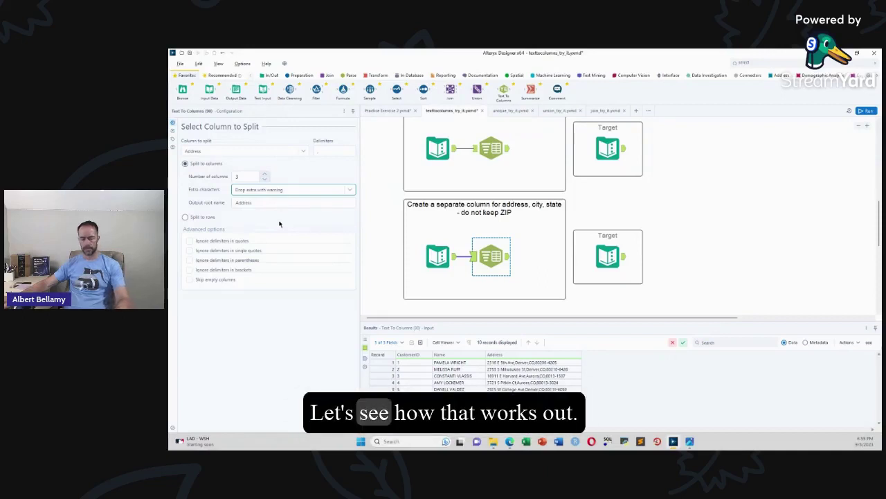
key(ctrl+r)
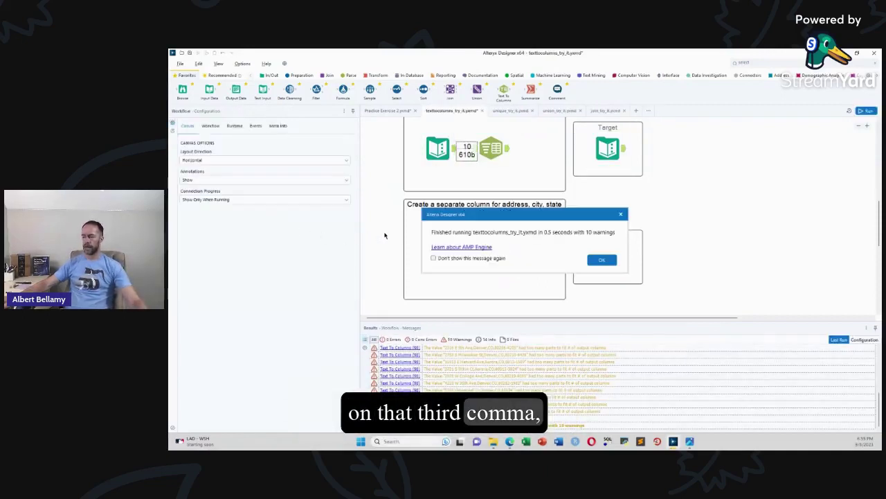
click(602, 260)
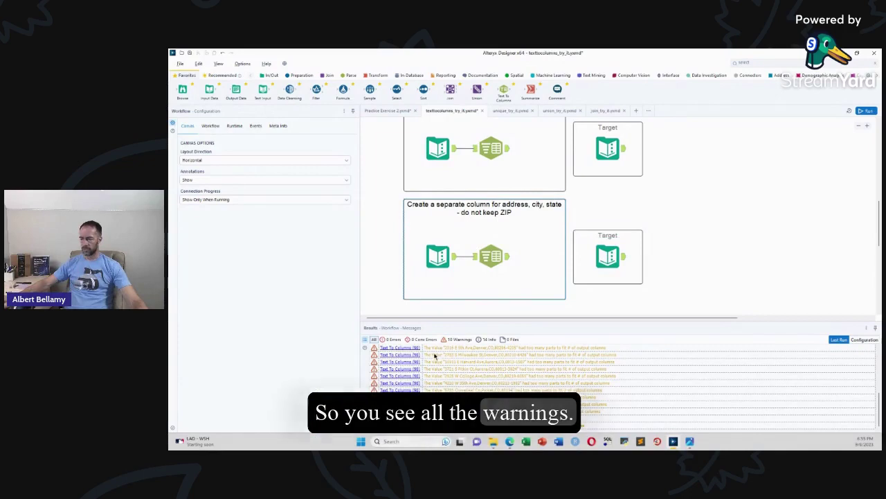
click(509, 259)
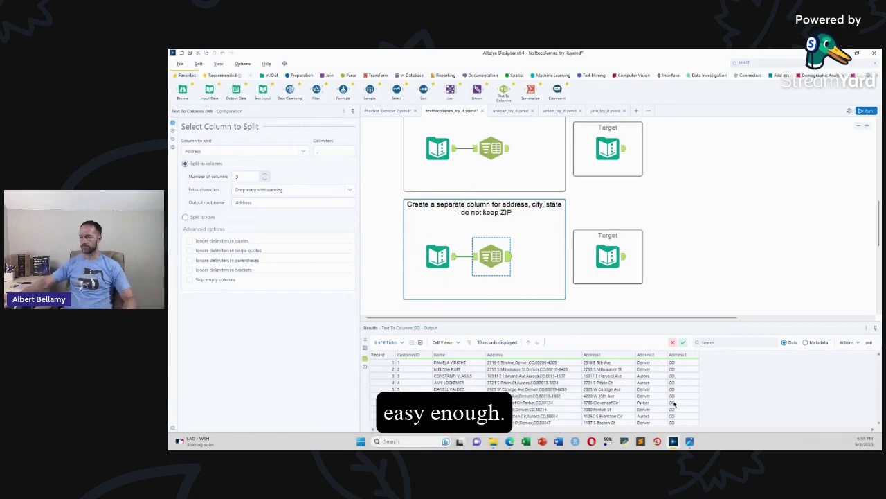
scroll(679, 277, down, 2)
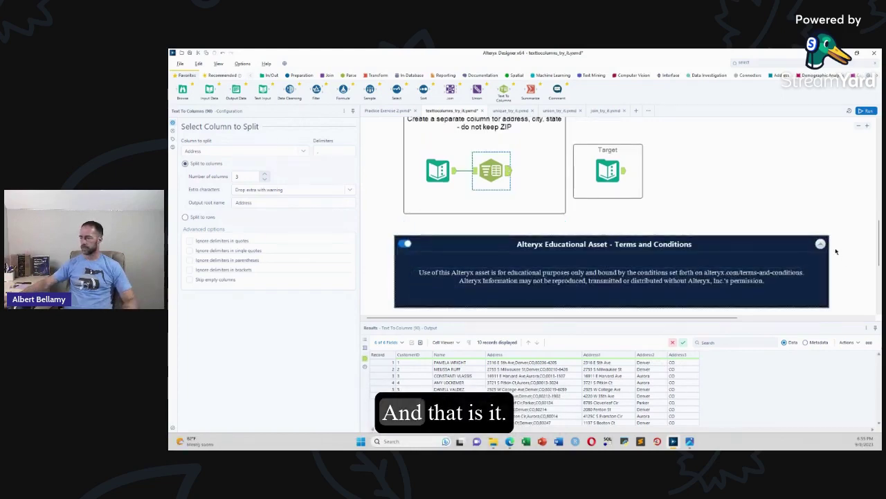
Step: Close textocolumns_try_it discarding changes, and return to the Separating Data lesson in the browser
drag(881, 257, 873, 220)
scroll(466, 209, up, 3)
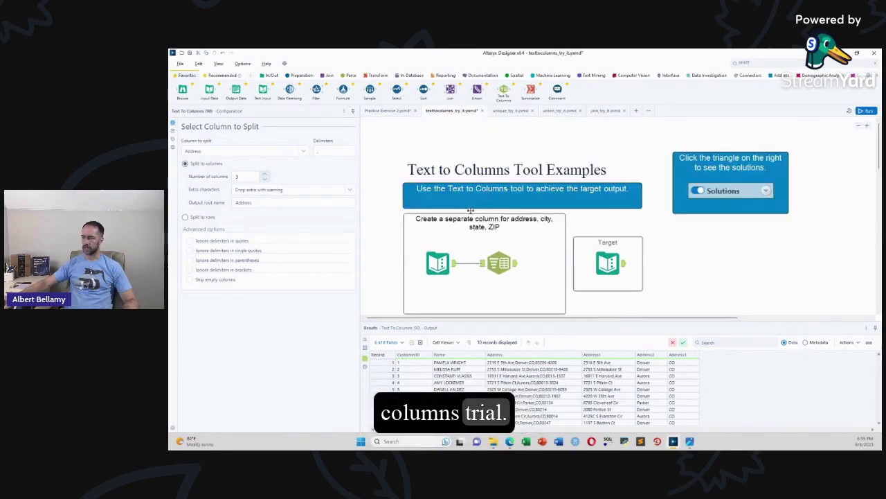
scroll(470, 210, down, 2)
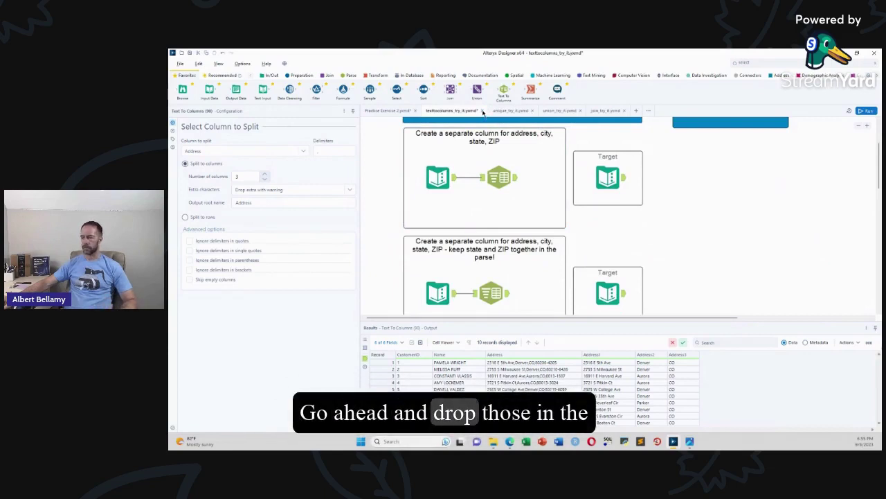
click(483, 111)
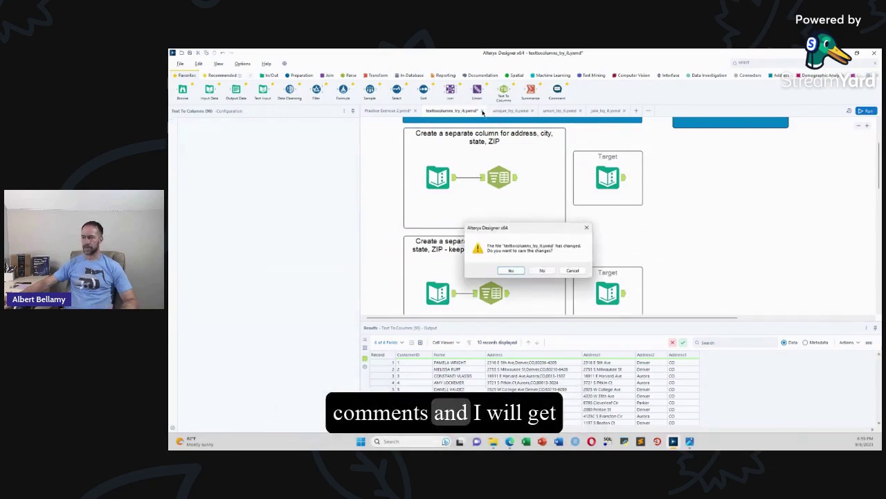
click(543, 270)
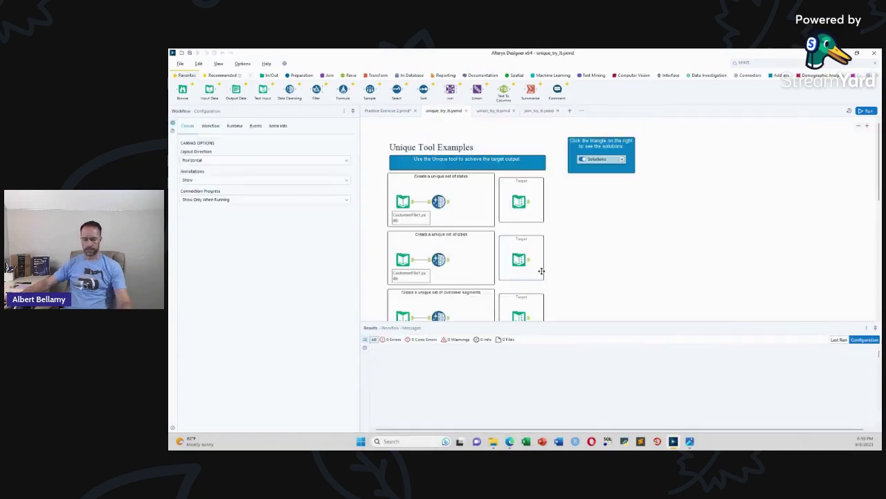
key(alt+Tab)
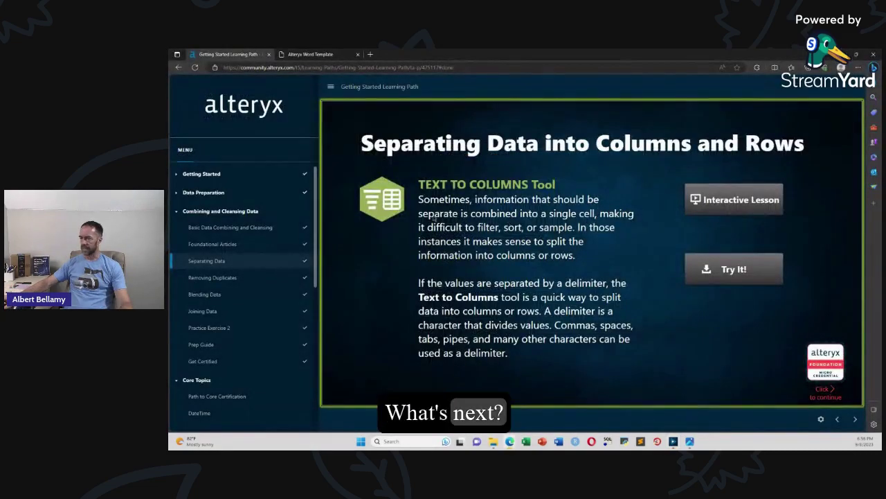
Step: Go to the Removing Duplicates lesson and bring up its unique_try_it workflow in Designer
click(178, 67)
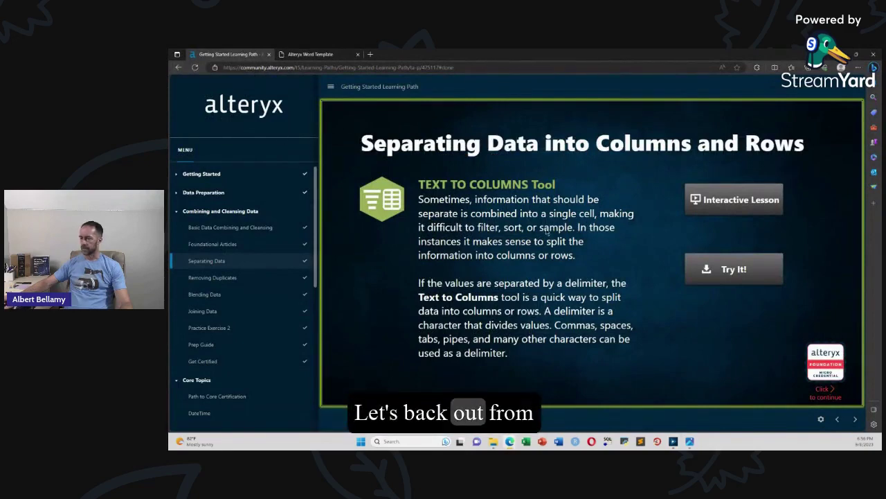
click(220, 278)
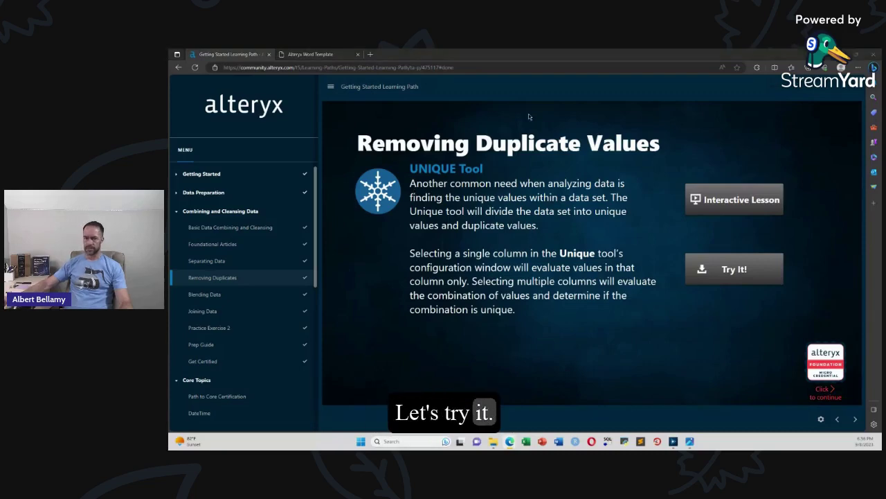
key(alt+Tab)
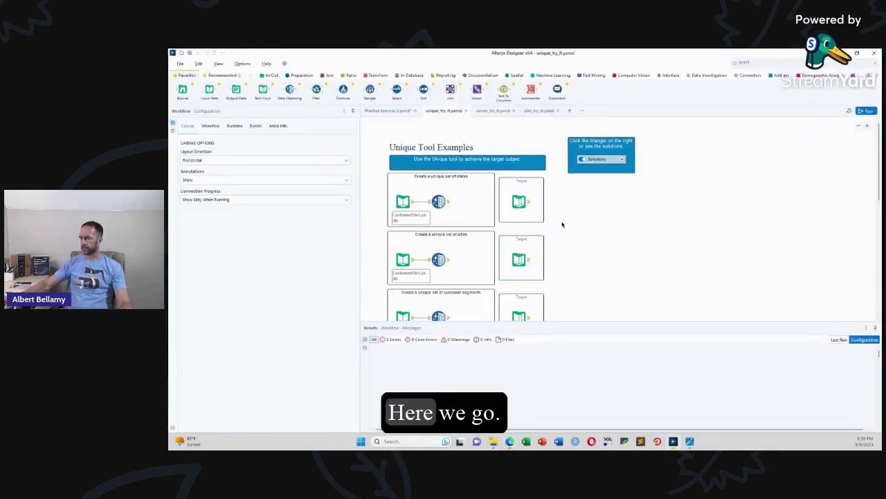
Step: Run the Unique Tool Examples workflow with Ctrl+R
click(443, 201)
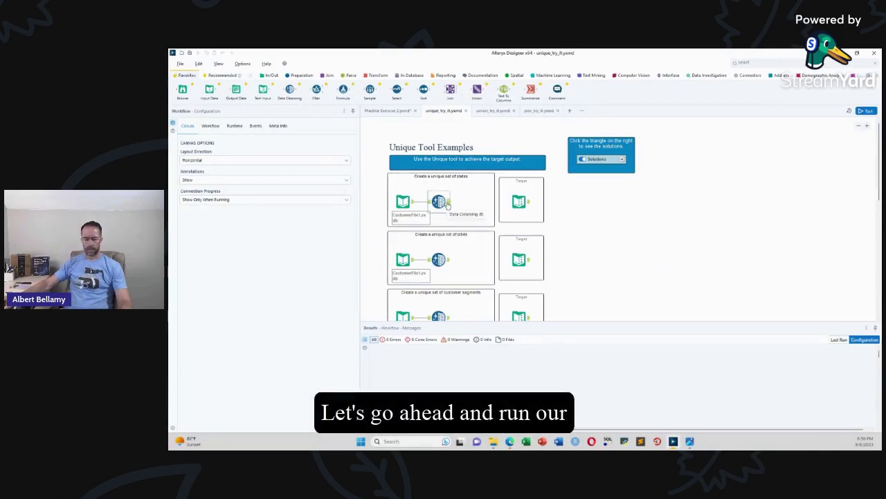
key(ctrl+r)
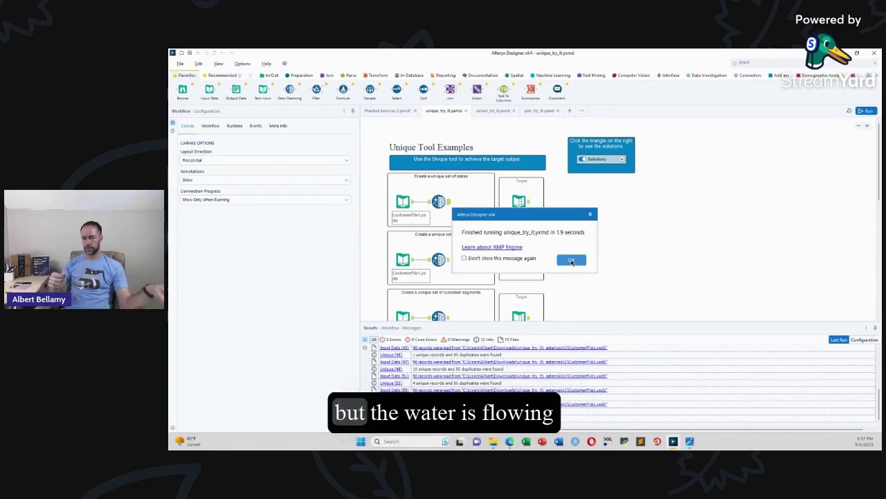
click(572, 261)
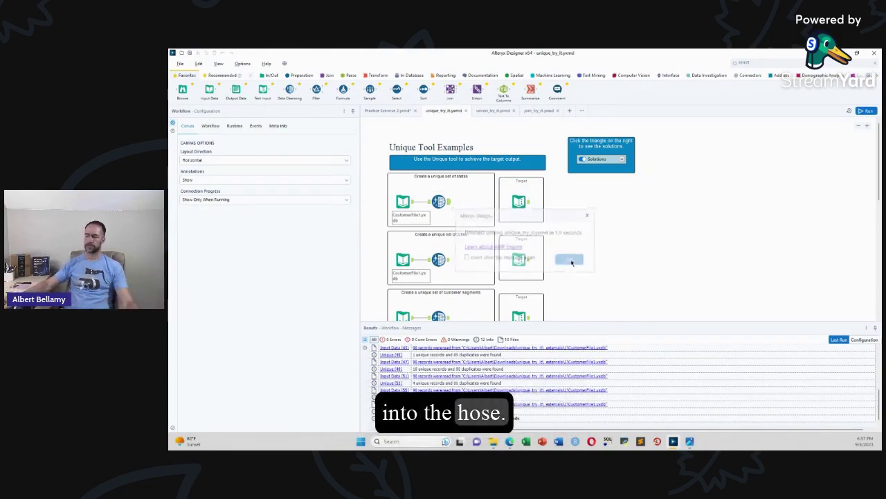
Step: Compare the Data Cleansing customer records with the one-row target, then show Preparation tools
click(447, 204)
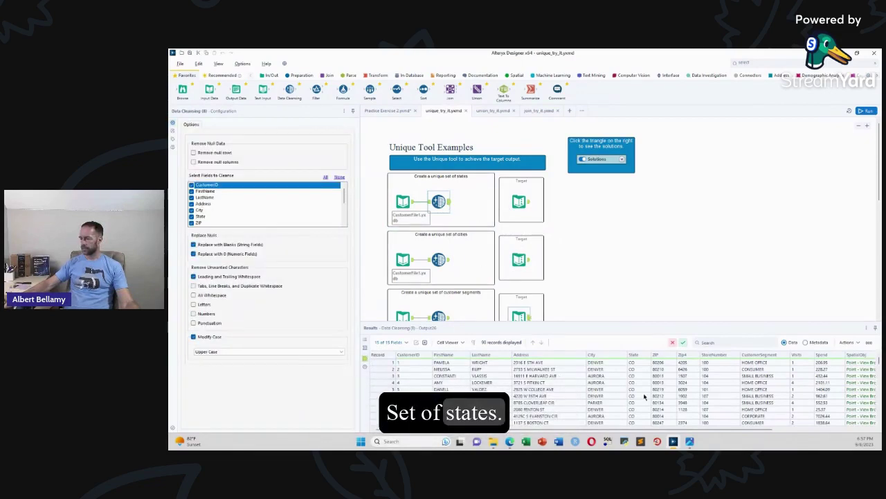
scroll(637, 406, down, 20)
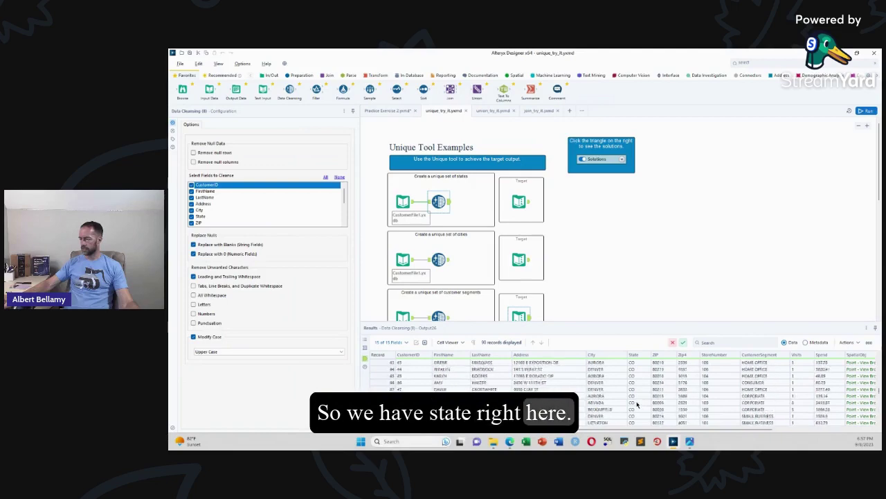
scroll(637, 406, up, 20)
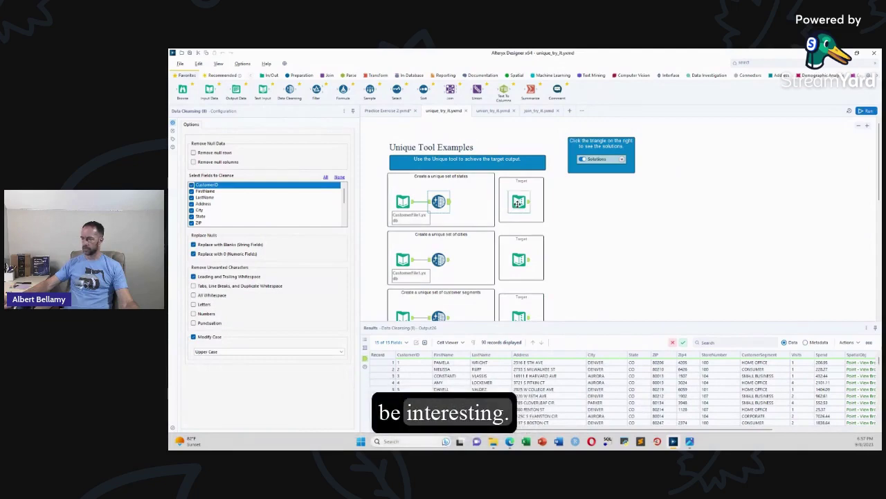
click(521, 203)
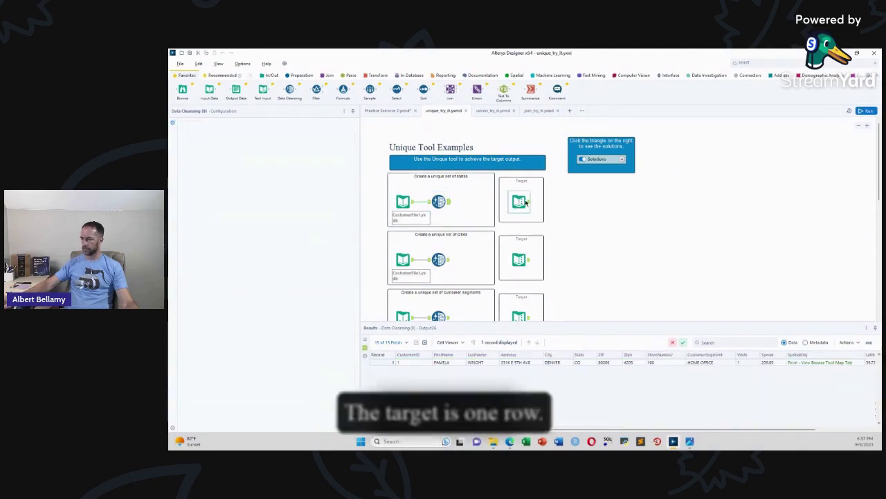
click(450, 205)
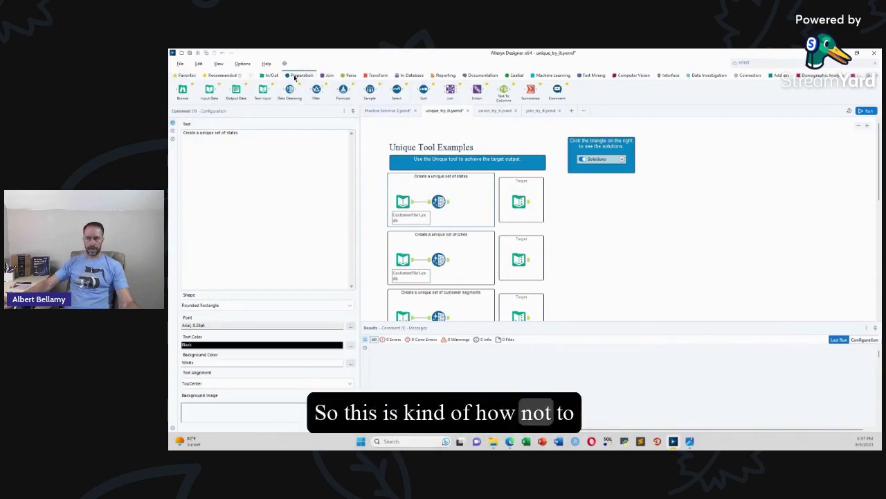
click(296, 75)
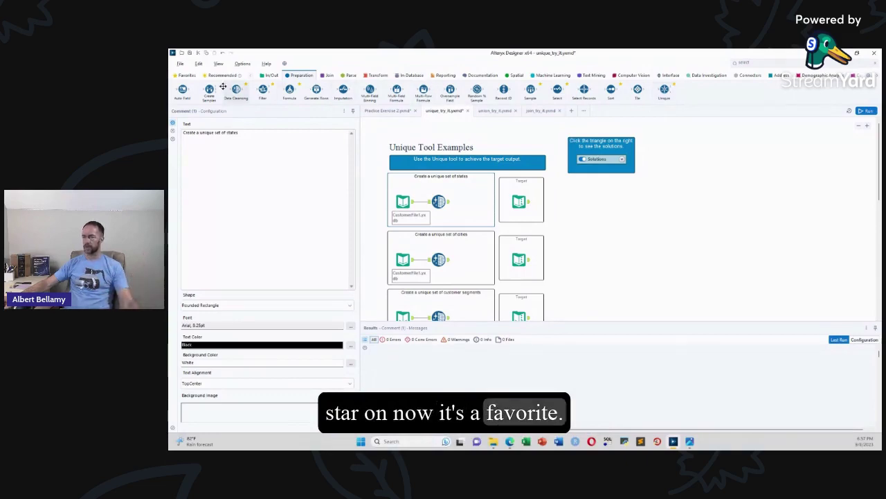
Step: Favourite the Unique tool and place it after Data Cleansing in the unique-states example
click(185, 75)
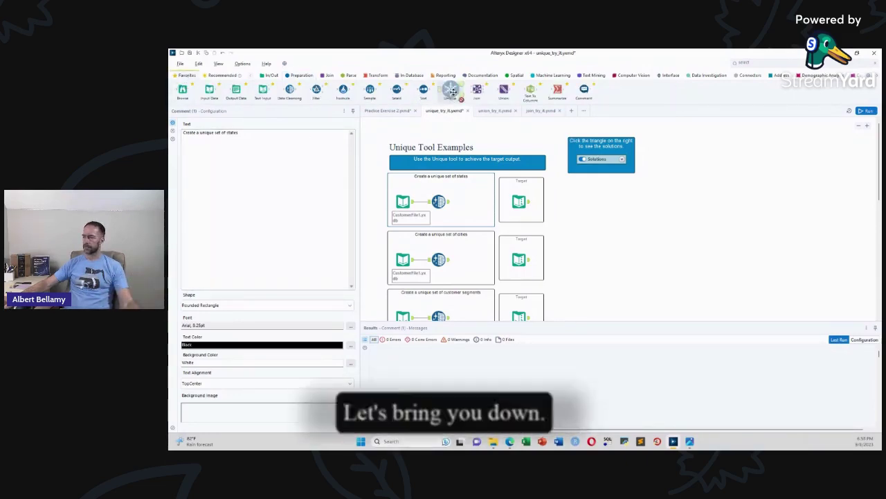
drag(450, 89, 471, 201)
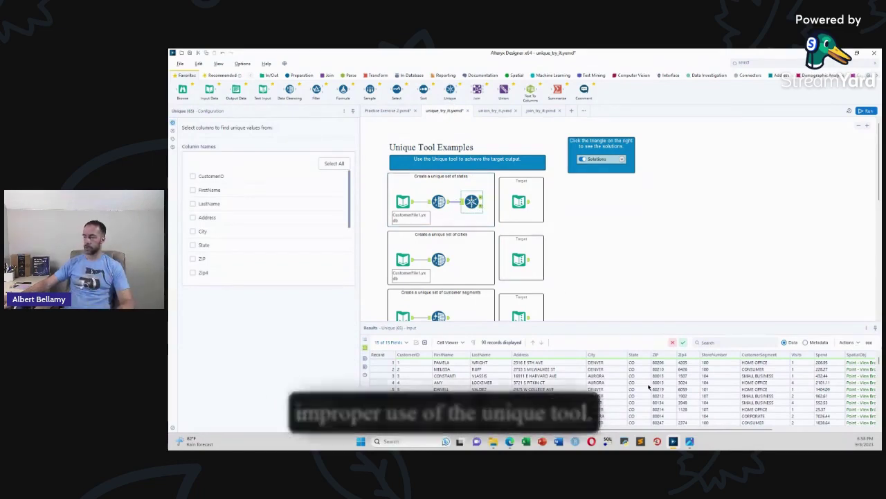
Step: Set the Unique tool to State, rerun, and view its single unique record
scroll(631, 377, down, 20)
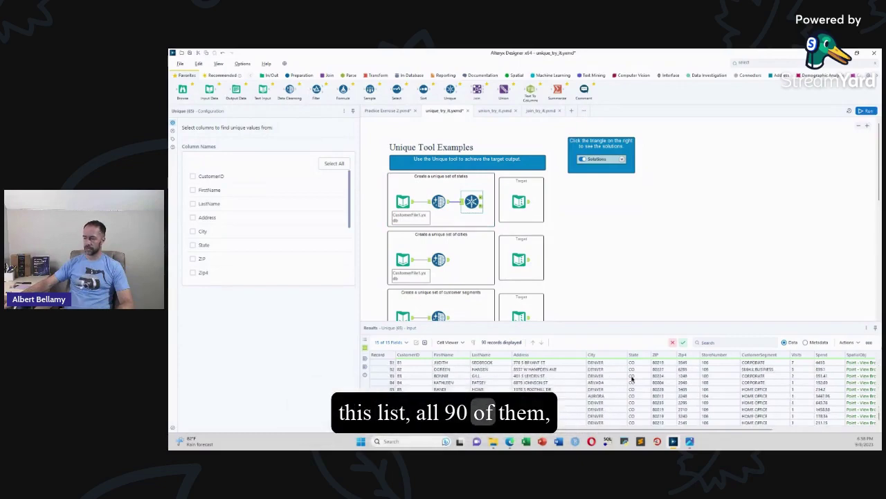
scroll(632, 377, up, 20)
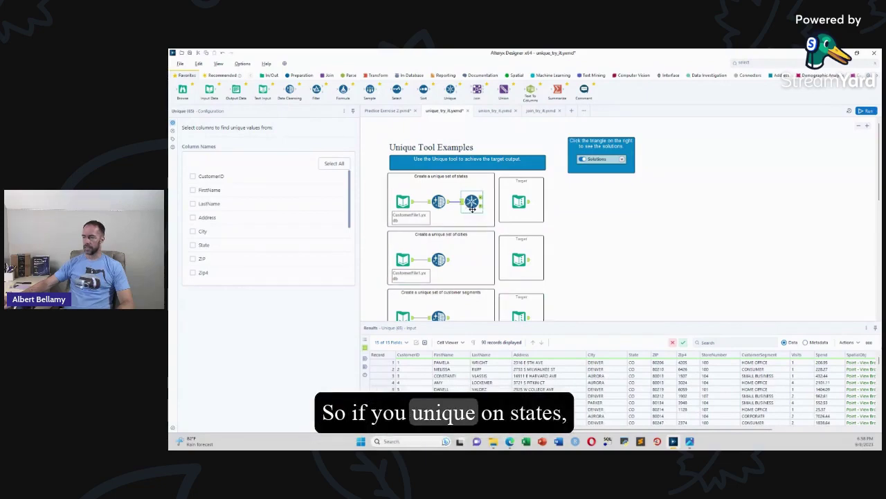
click(192, 245)
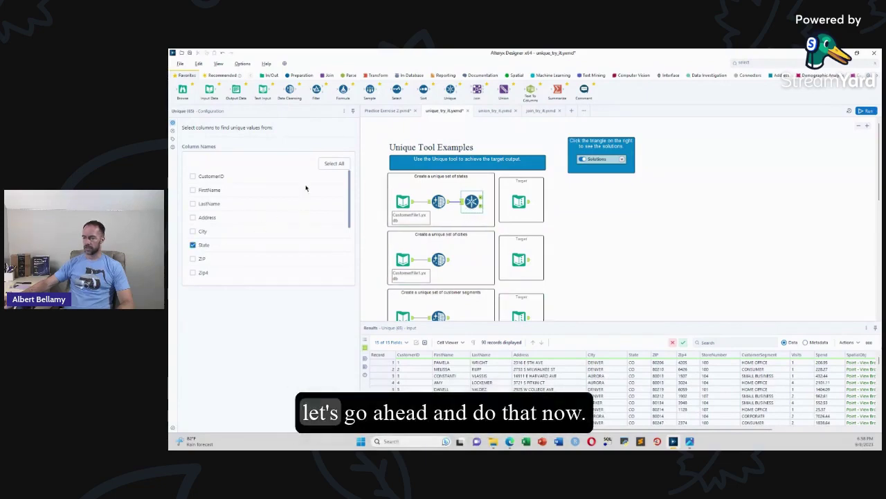
click(503, 193)
key(ctrl+r)
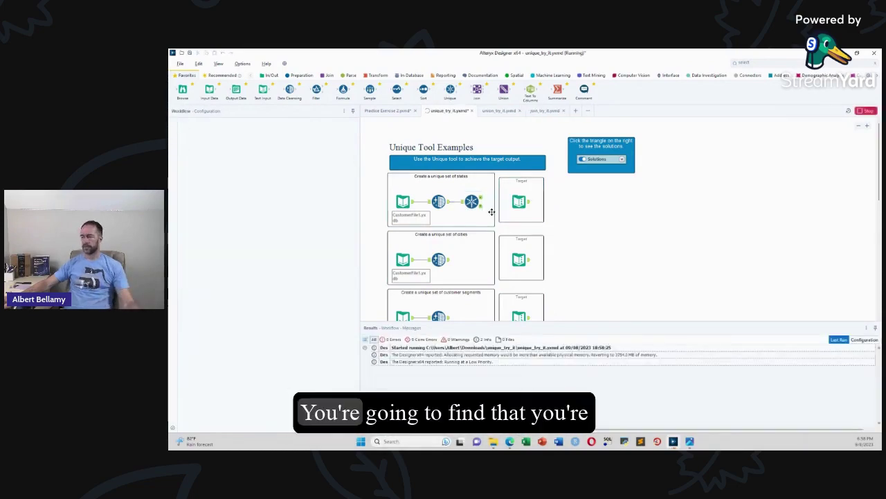
click(473, 202)
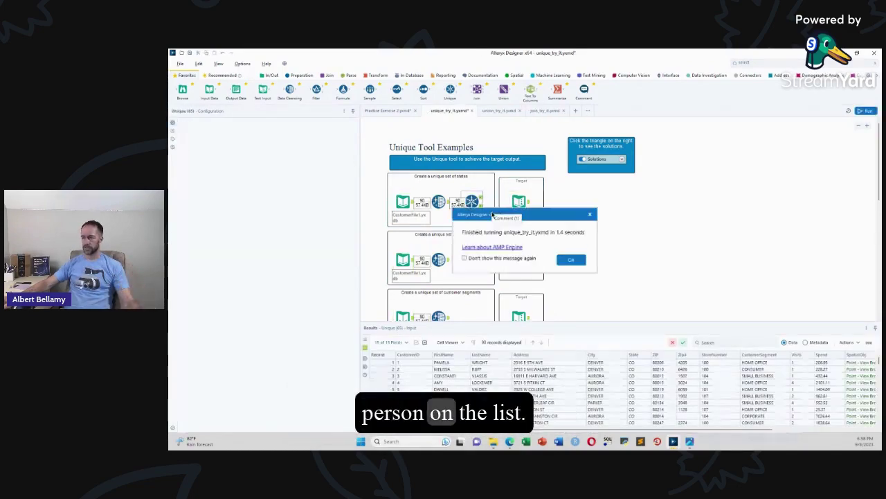
click(570, 260)
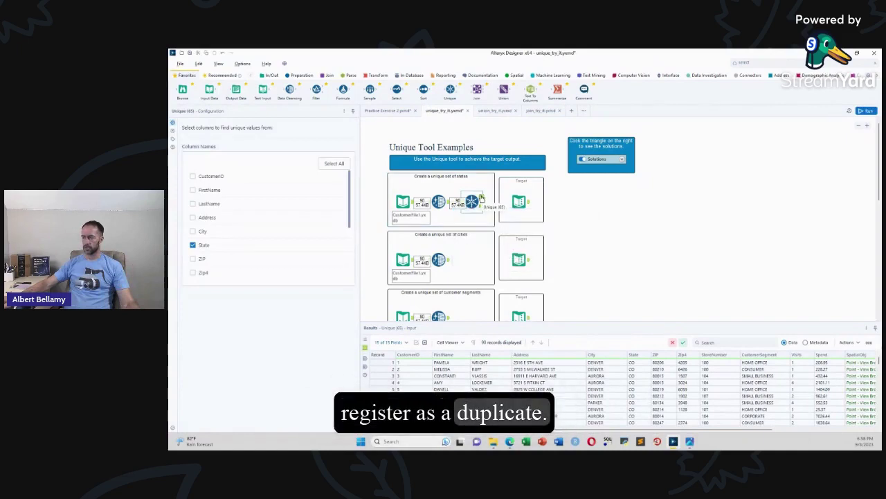
click(482, 198)
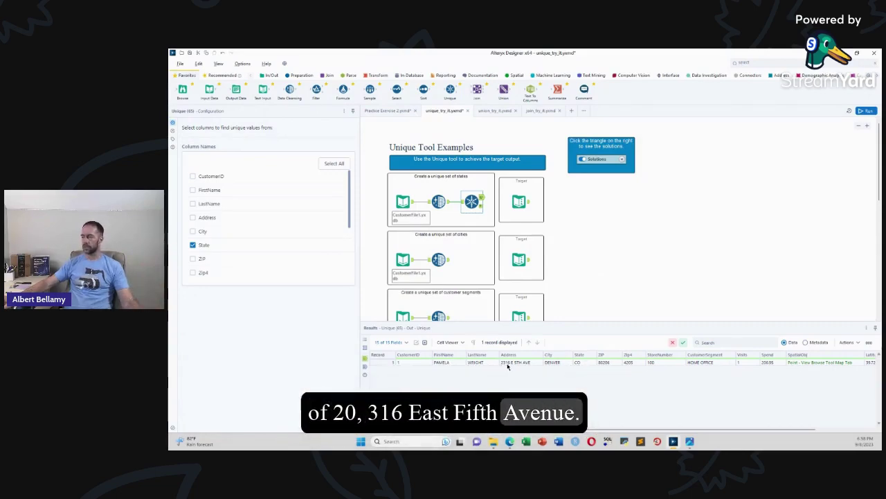
Step: Add a Unique tool to the unique-cities example and set it to City
click(448, 259)
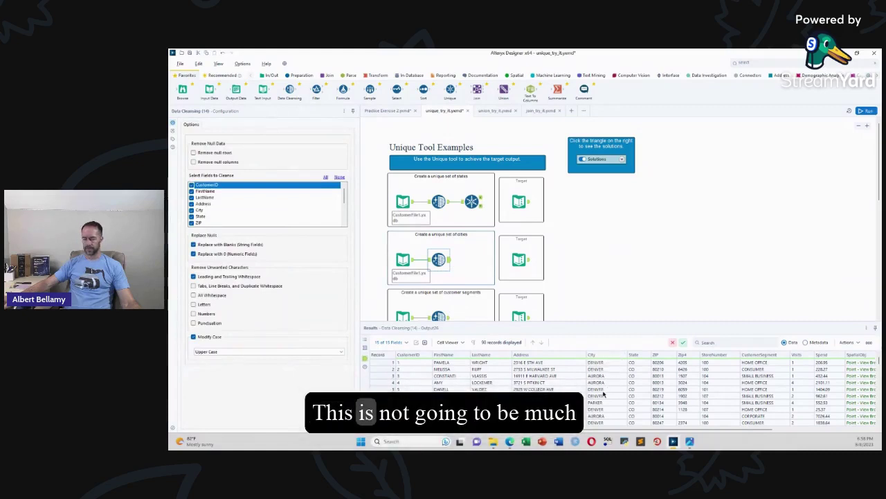
scroll(603, 380, down, 3)
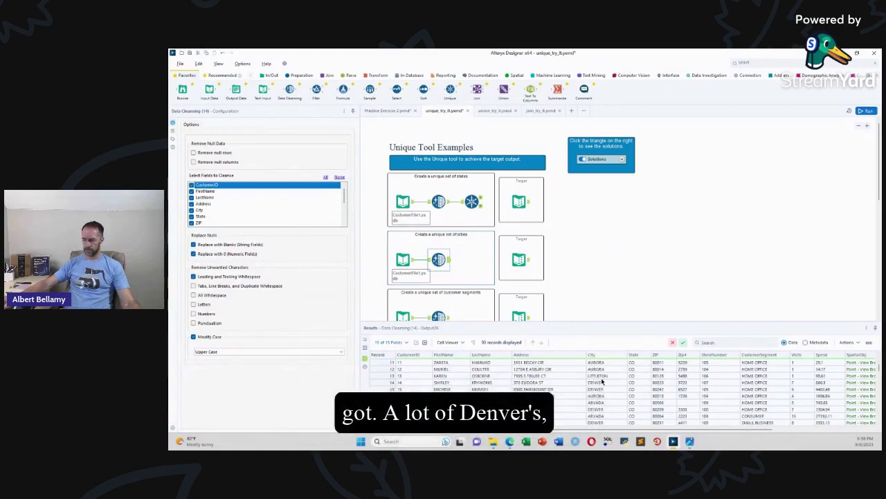
scroll(602, 380, down, 10)
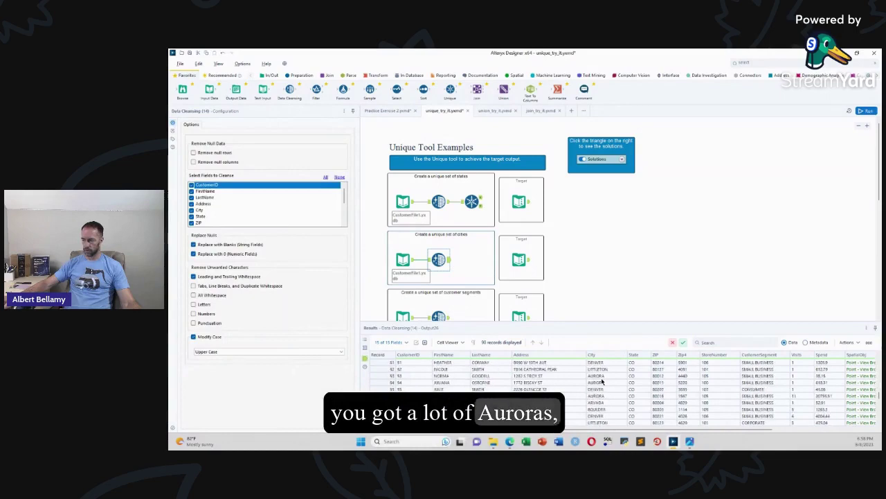
scroll(603, 380, down, 8)
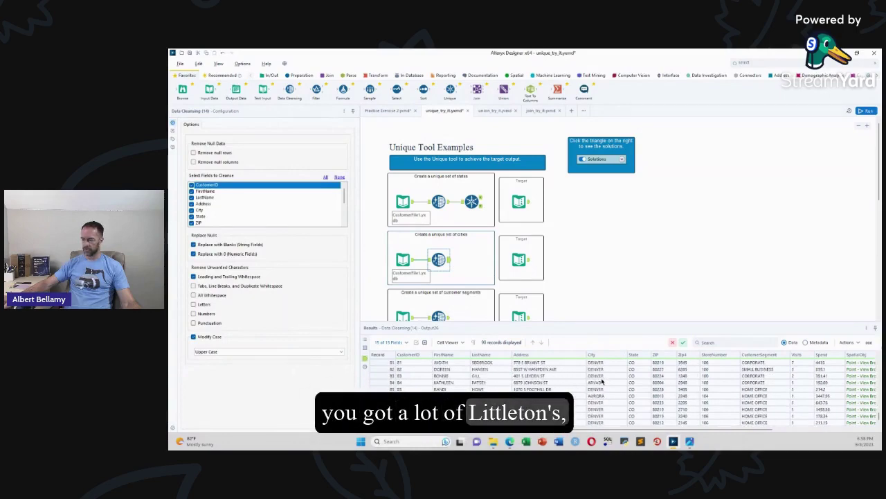
scroll(603, 380, up, 20)
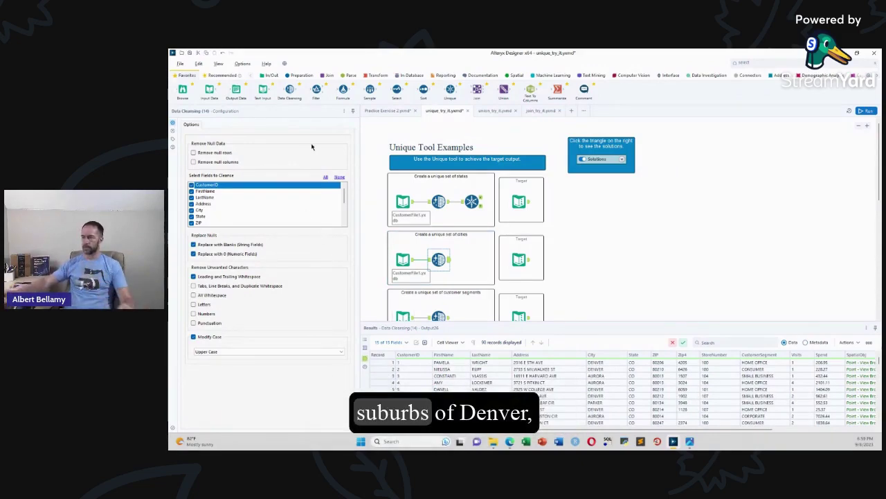
drag(450, 88, 457, 193)
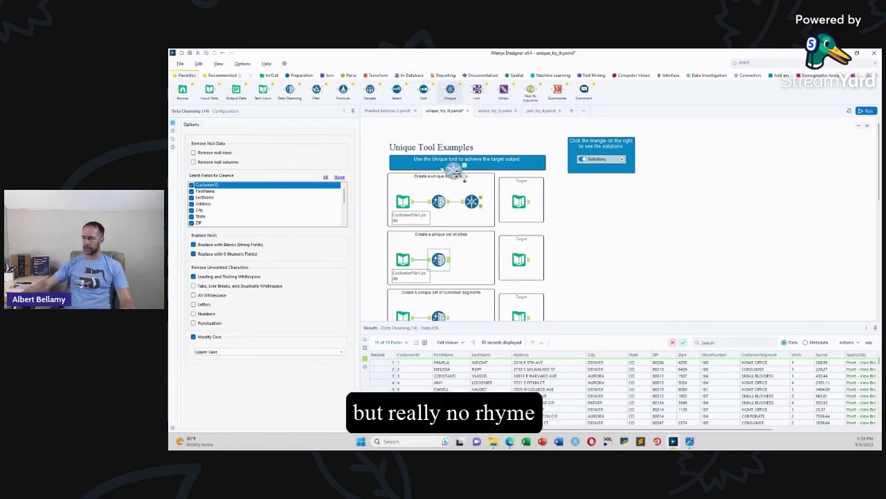
drag(478, 251, 474, 258)
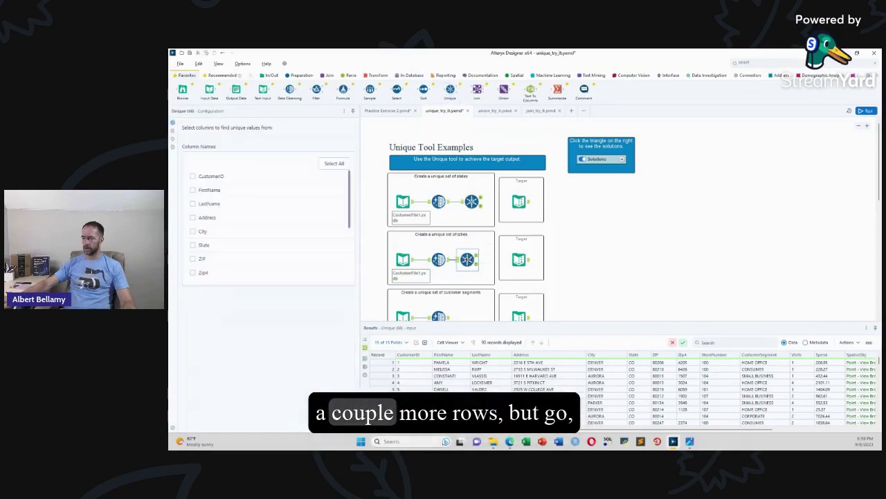
click(193, 231)
click(477, 246)
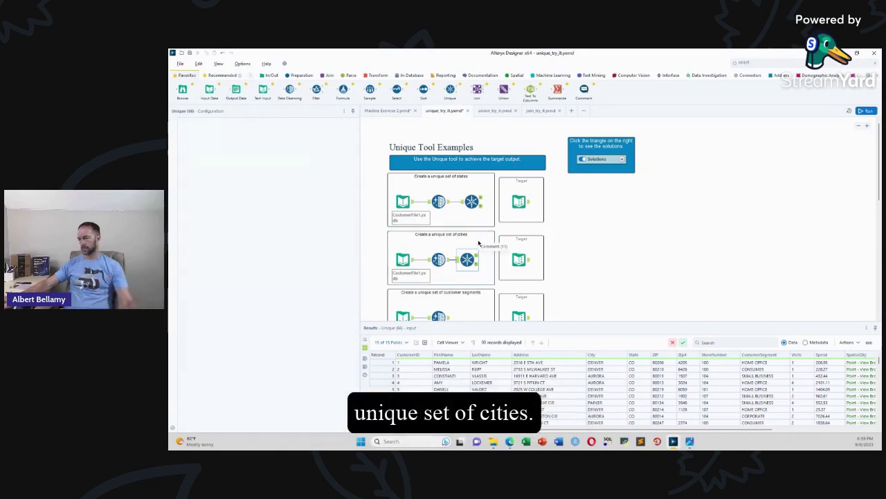
Step: Run the workflow and view the 10 unique cities output
key(ctrl+r)
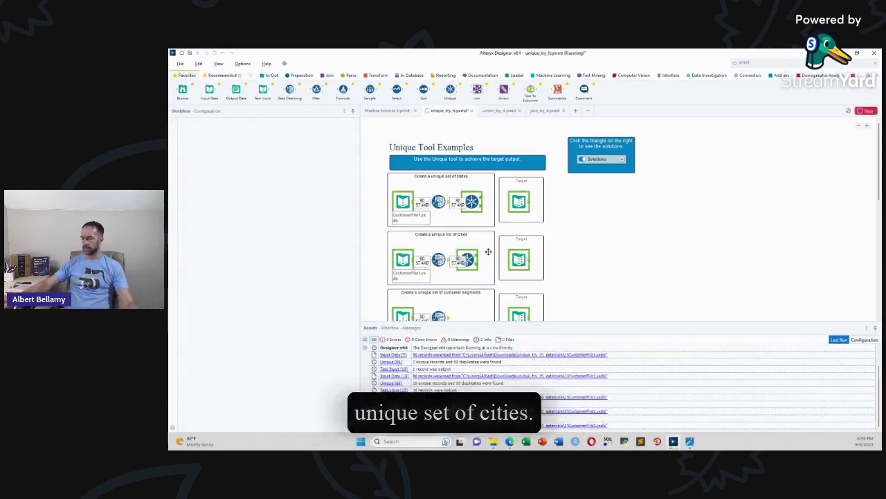
click(478, 261)
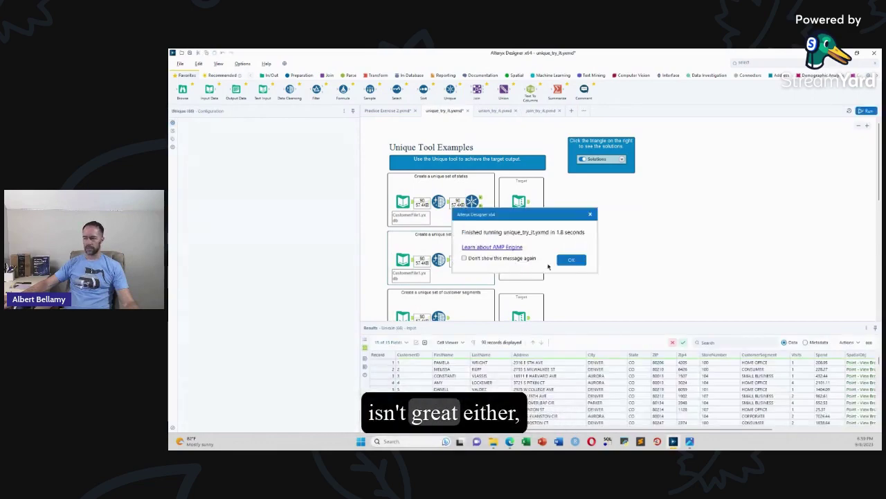
key(Return)
click(477, 258)
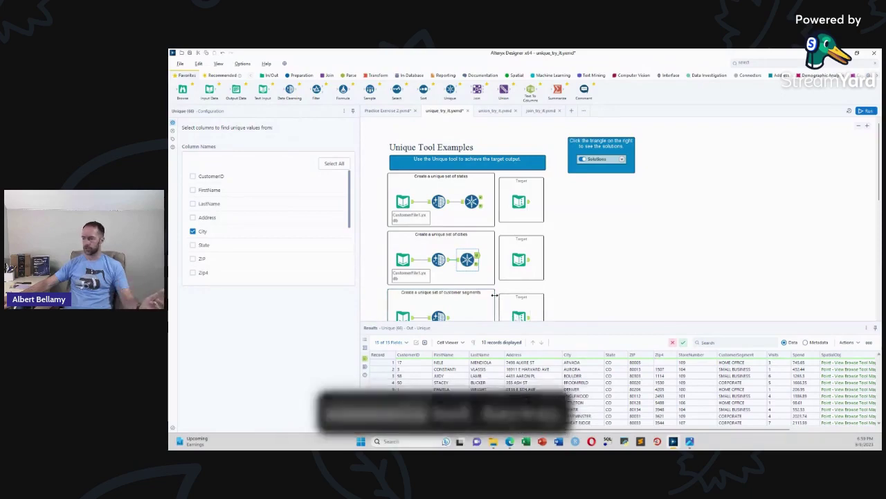
scroll(494, 295, down, 3)
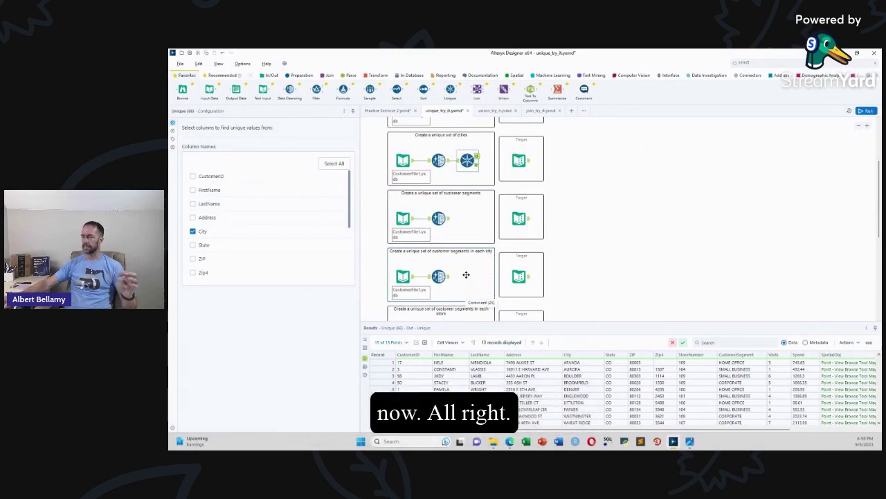
Step: Add a Unique tool on CustomerSegment after Data Cleansing in the customer-segments example and rerun
click(448, 220)
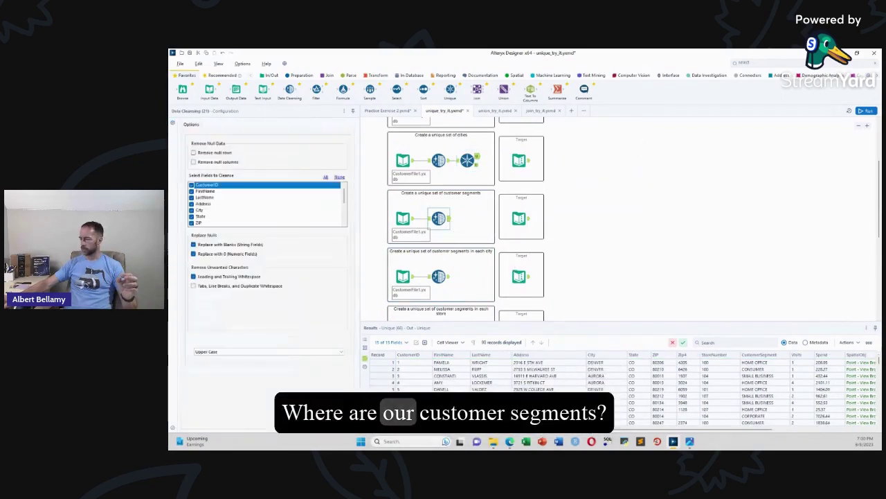
scroll(670, 398, right, 5)
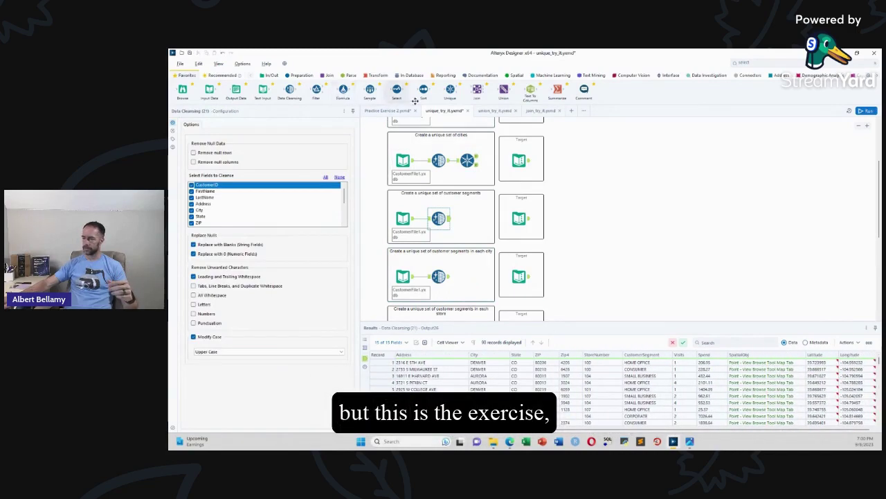
drag(471, 232, 471, 223)
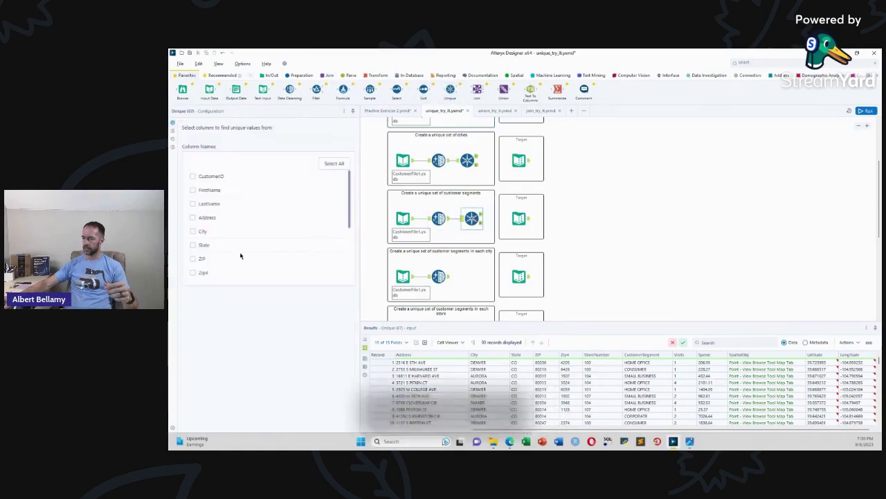
scroll(194, 238, down, 3)
click(193, 204)
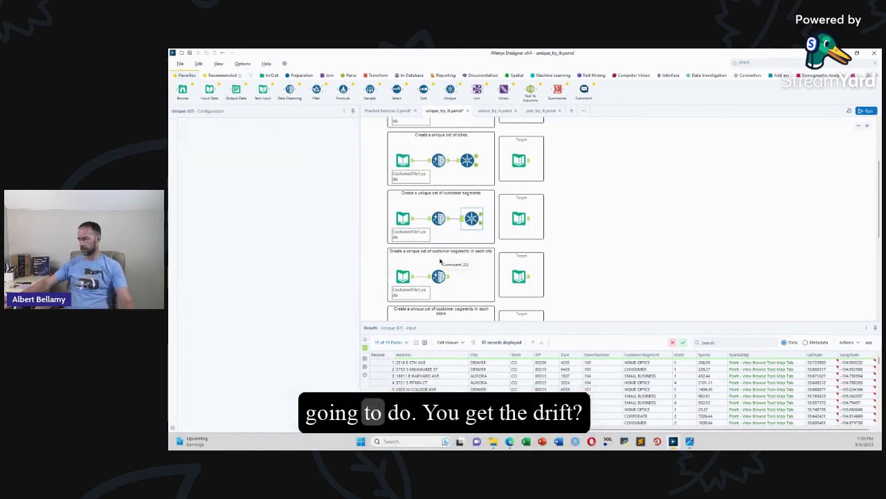
key(ctrl+r)
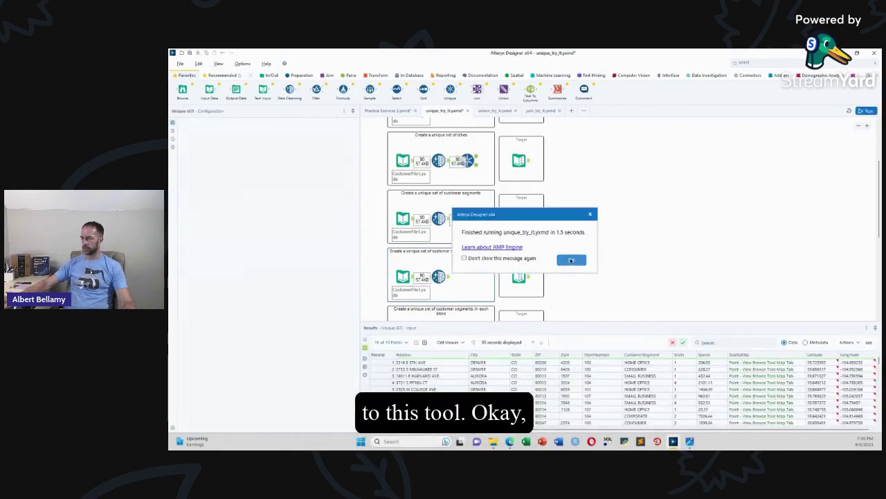
click(562, 261)
scroll(461, 247, down, 3)
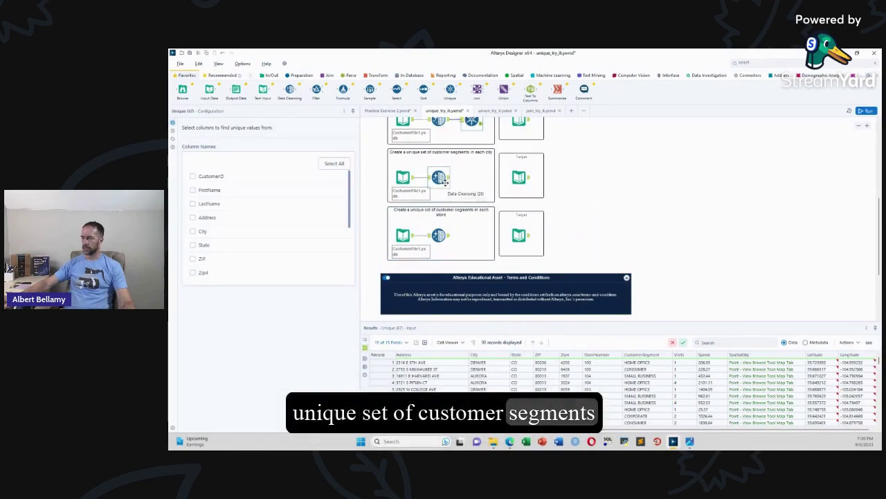
Step: Add a Unique tool to the segments-per-city example checking CustomerSegment and City
drag(450, 88, 478, 185)
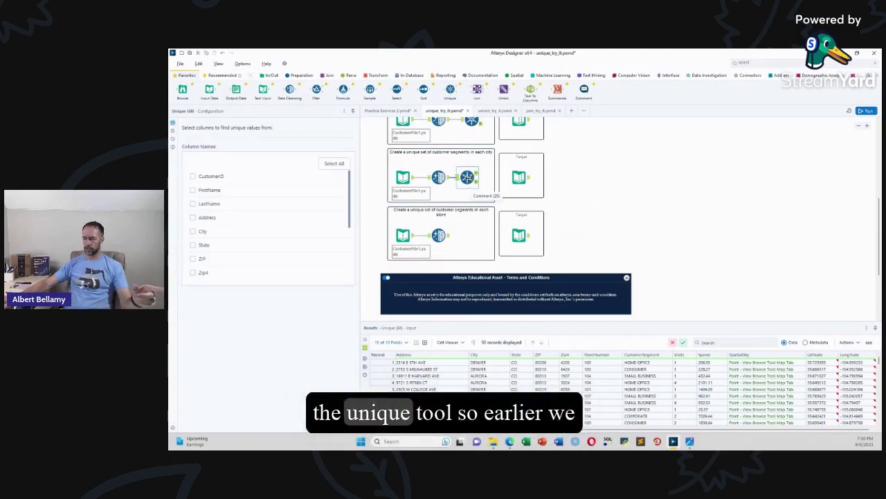
scroll(216, 227, down, 5)
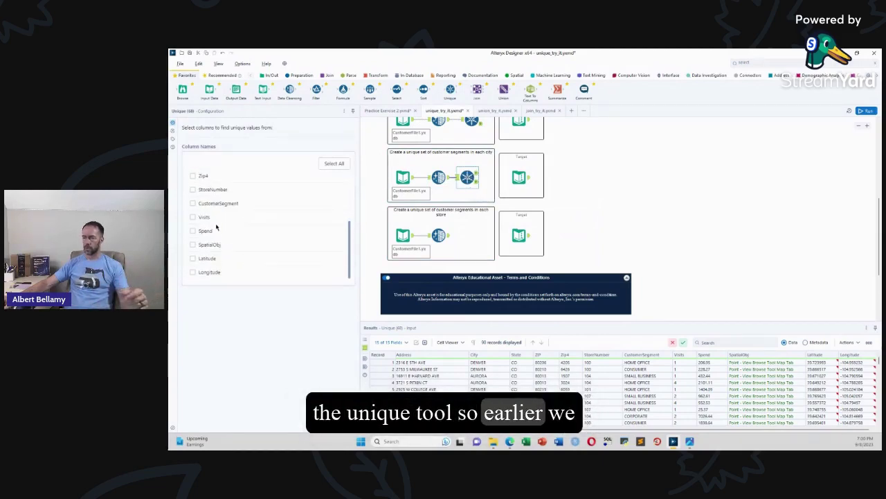
click(193, 203)
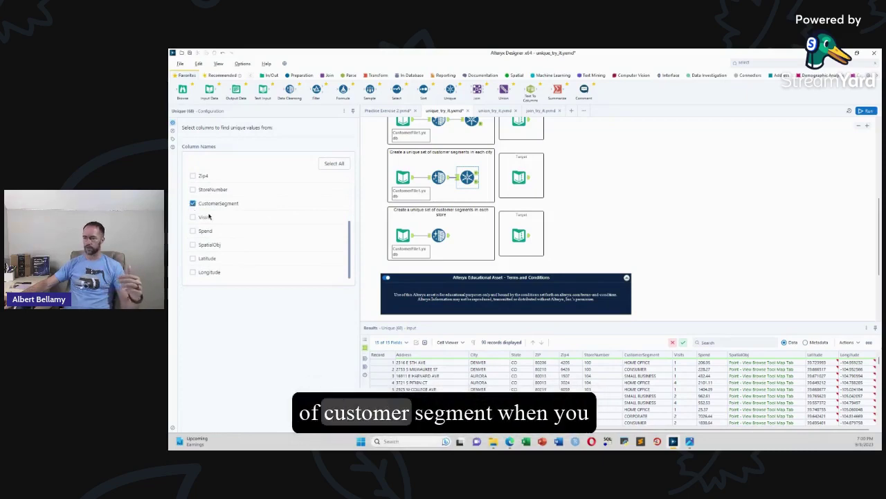
scroll(249, 232, up, 3)
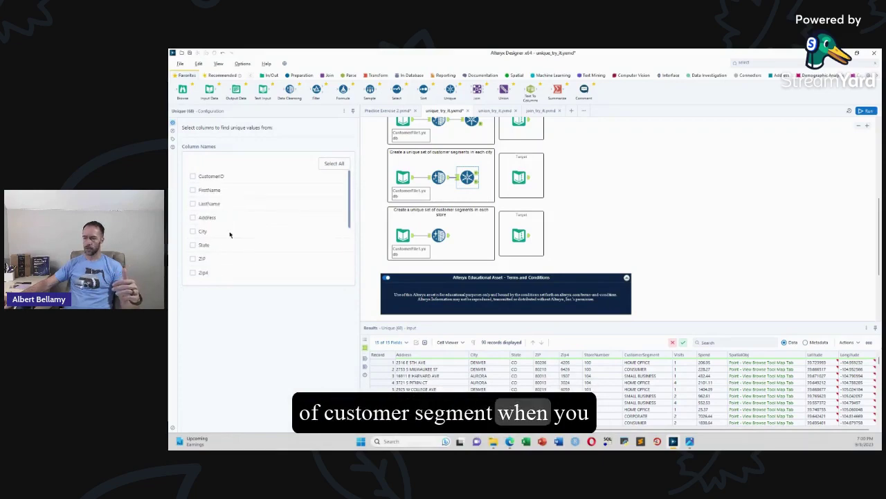
click(192, 231)
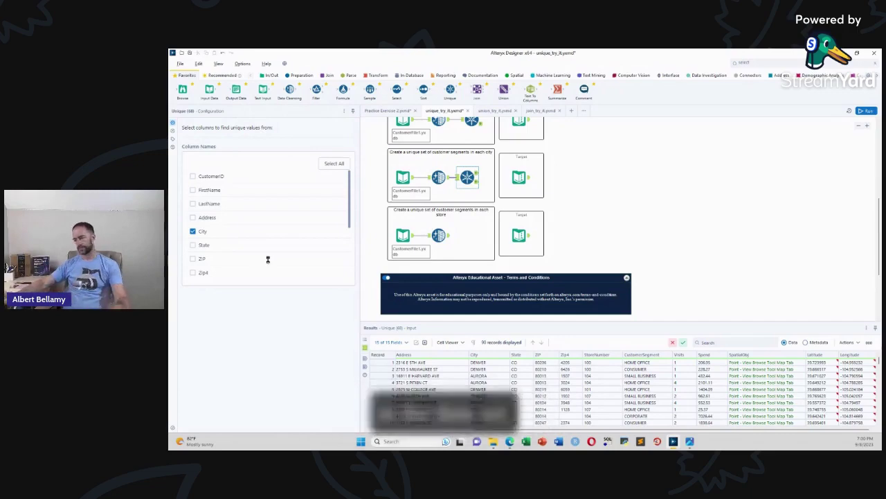
Step: Run the workflow and compare the 22 unique and 68 duplicate records
key(ctrl+r)
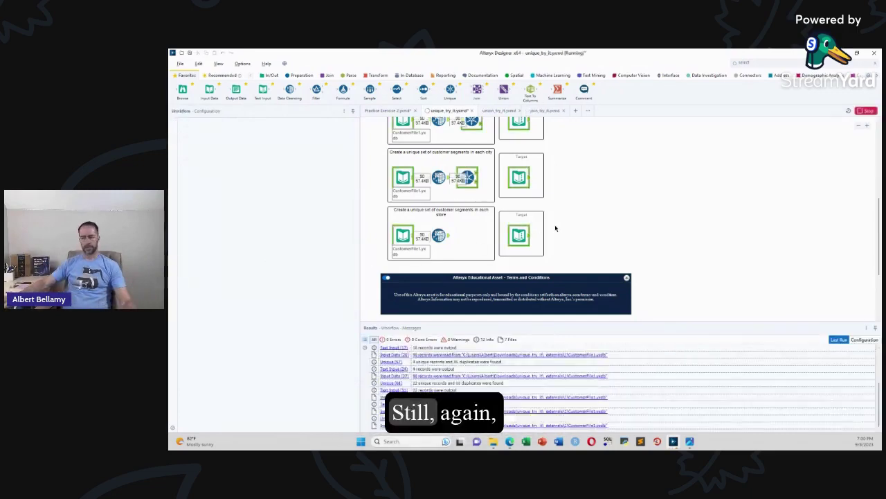
click(570, 259)
click(476, 175)
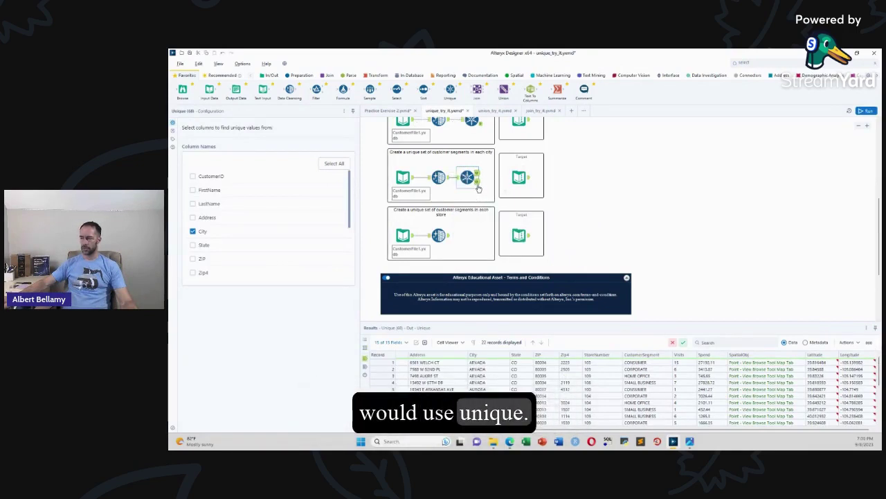
click(477, 184)
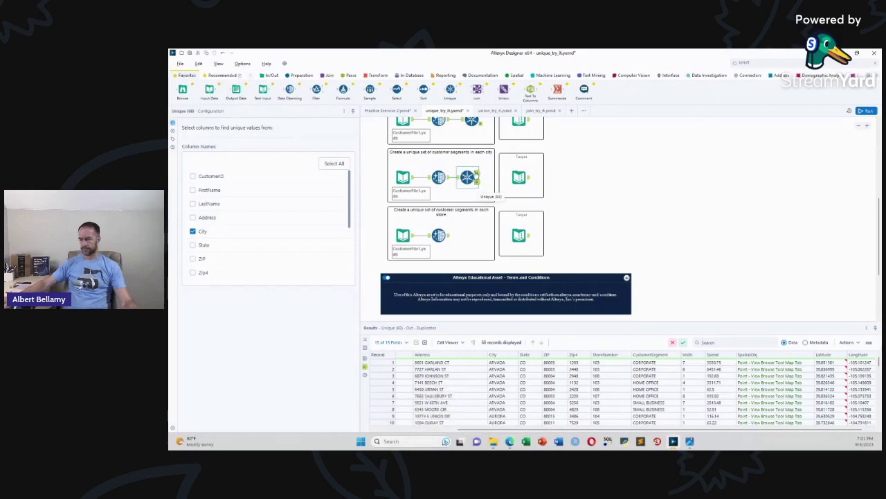
click(477, 173)
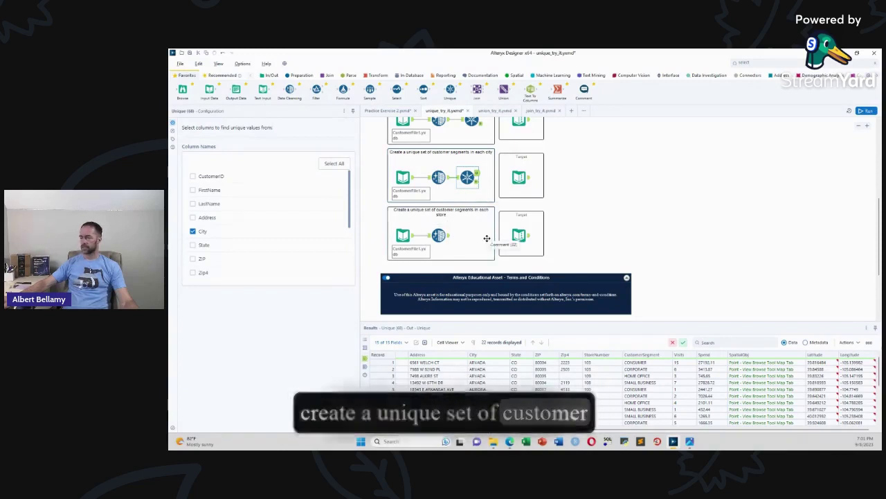
Step: Add a Unique tool to the segments-per-store example on CustomerSegment and StoreNumber
drag(451, 89, 471, 236)
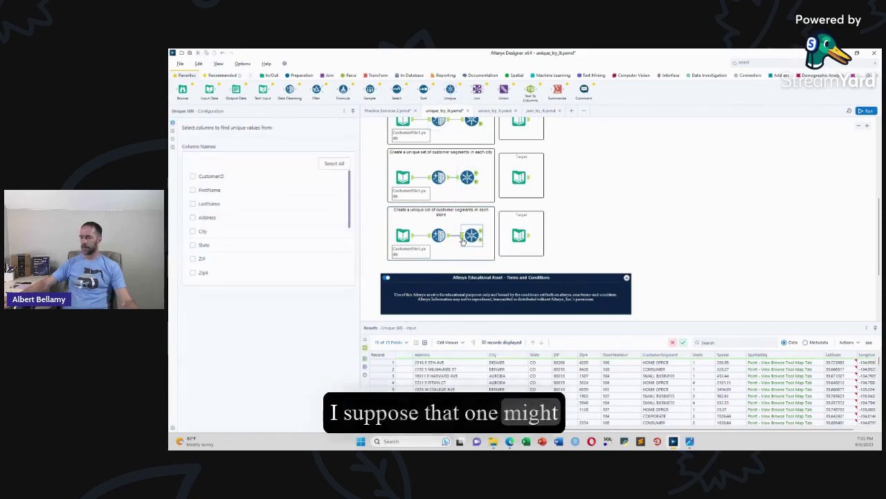
scroll(233, 234, down, 3)
click(193, 203)
click(193, 189)
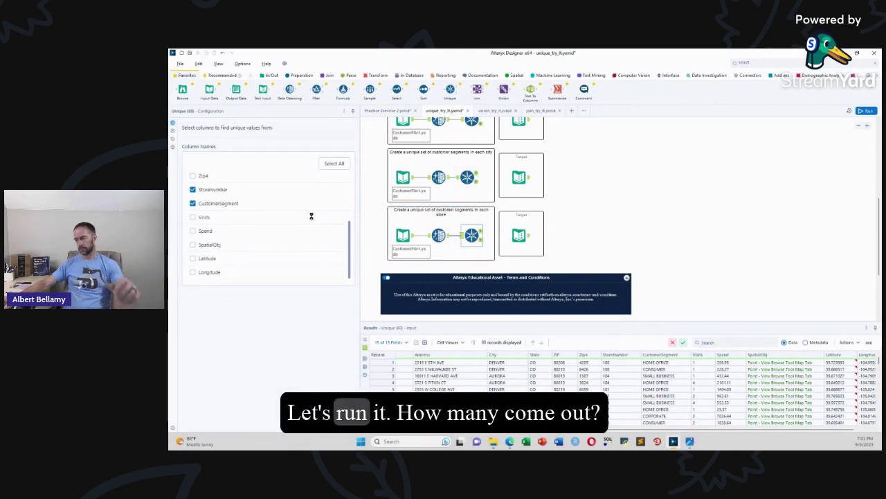
Step: Run the workflow and review the 33 unique and 57 duplicate records
click(556, 254)
key(ctrl+r)
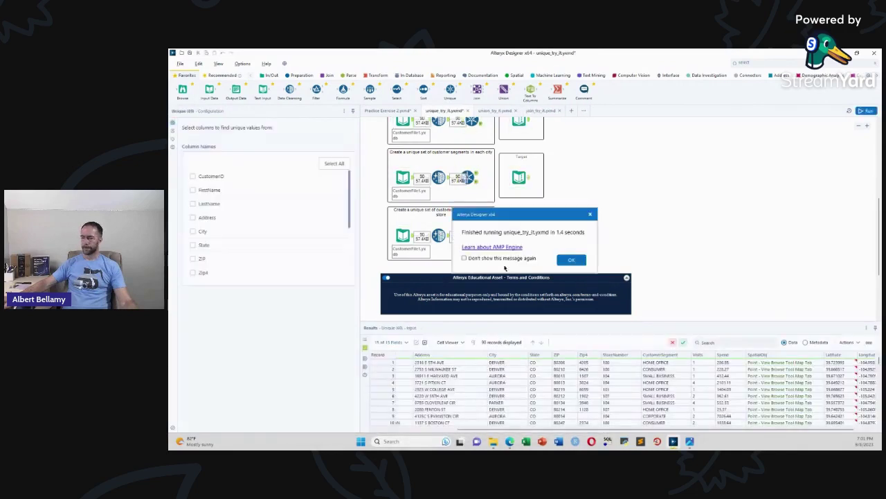
click(569, 260)
click(480, 231)
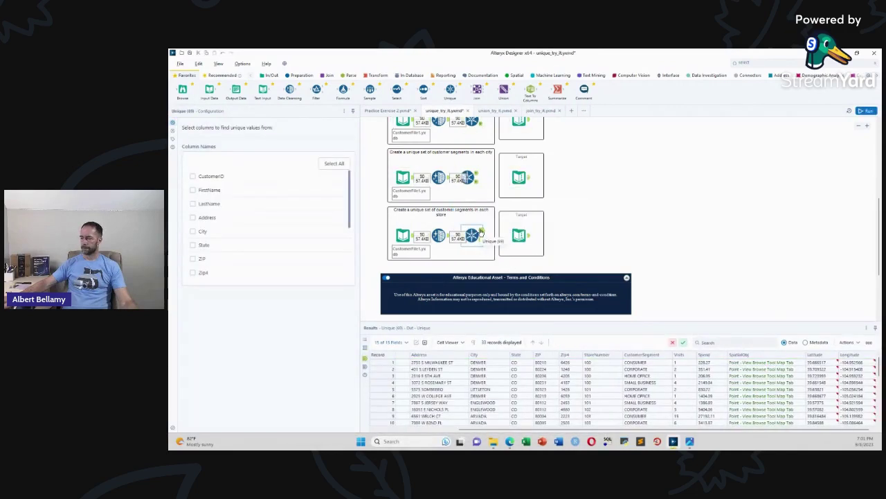
click(481, 241)
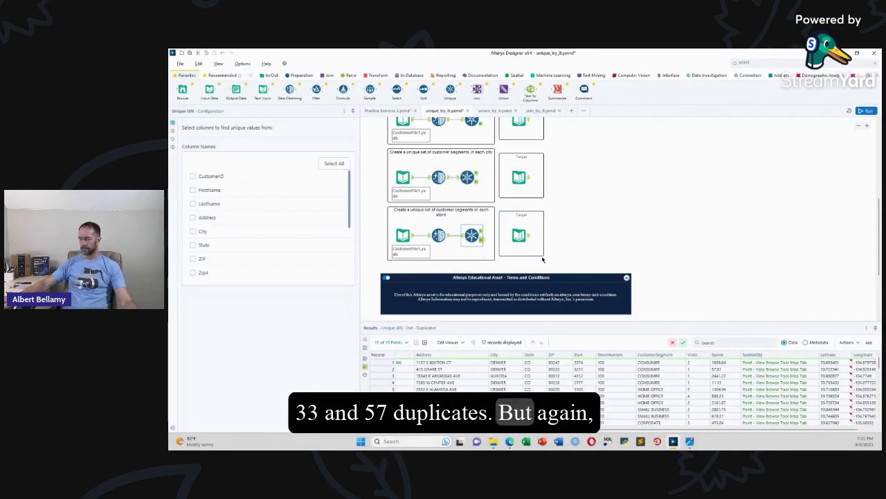
Step: Close the Unique Tool Examples workflow without saving changes
drag(667, 429, 623, 429)
scroll(466, 246, up, 3)
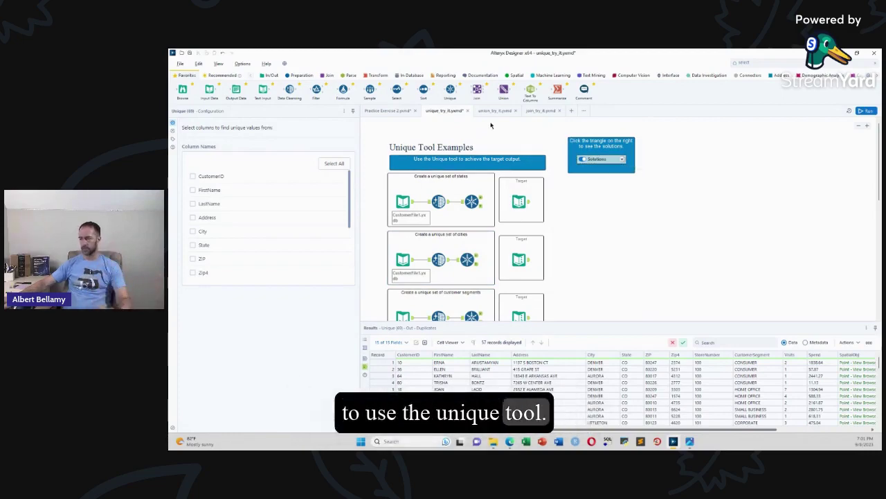
click(468, 112)
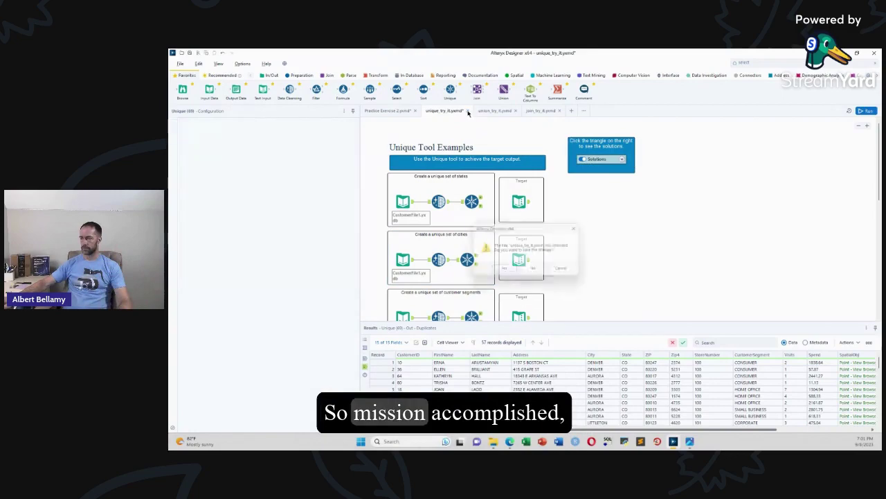
click(534, 271)
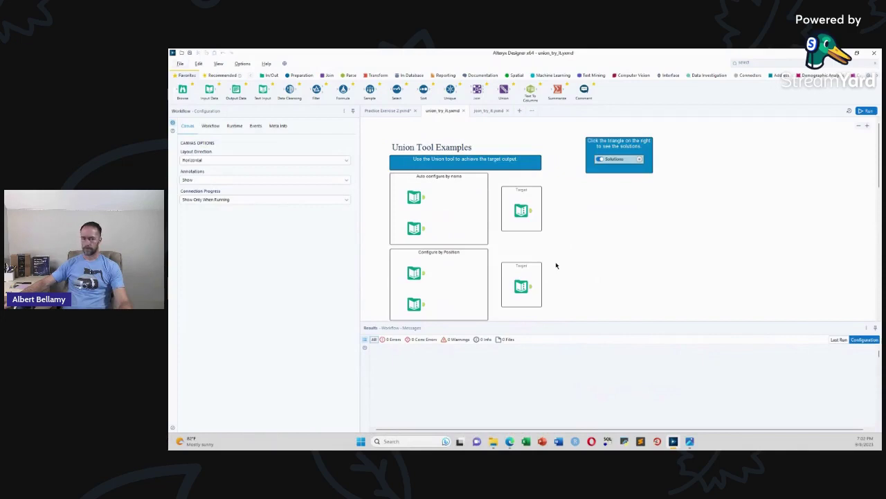
Step: Download union_try_it.yxmd from the Blending Data with Unions lesson and return to Designer
key(alt+Tab)
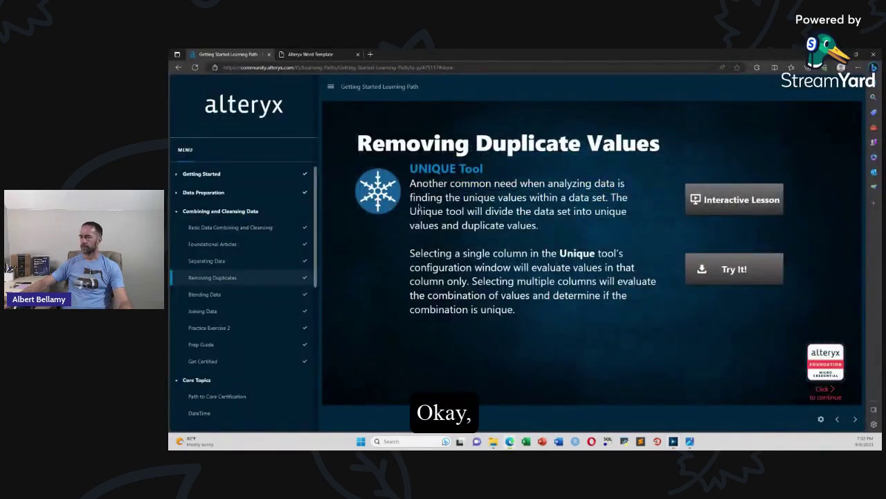
click(208, 298)
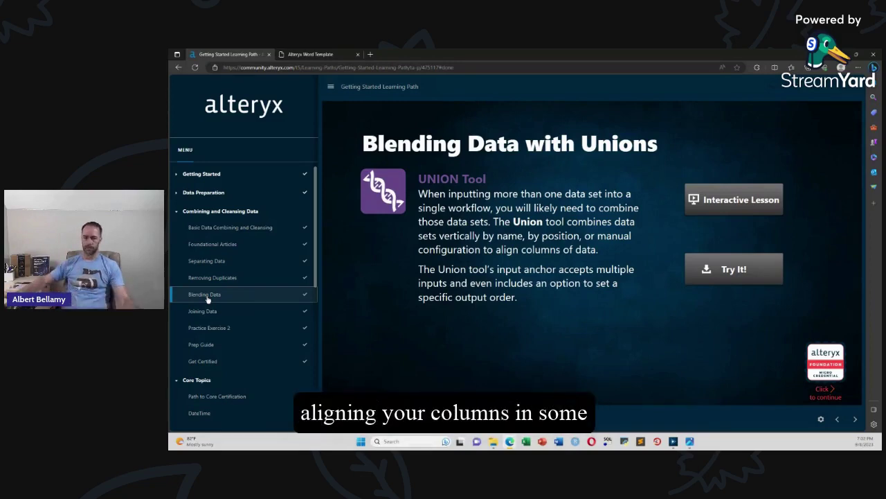
click(716, 272)
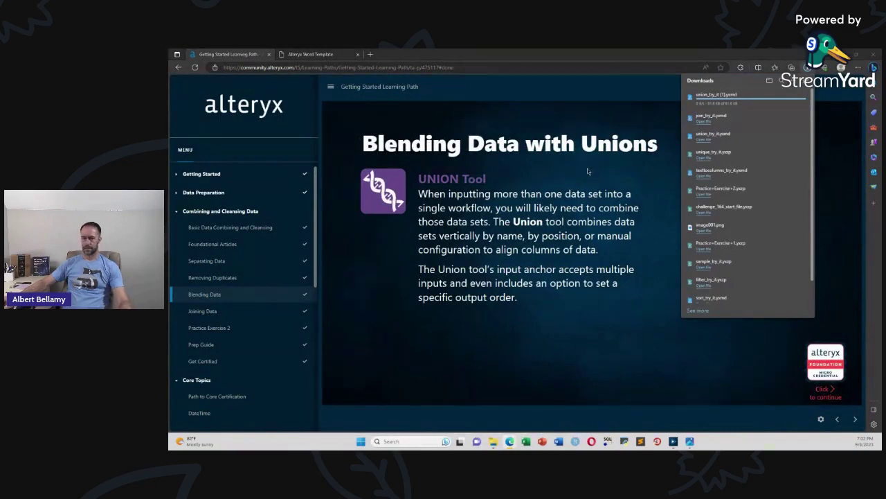
key(alt+Tab)
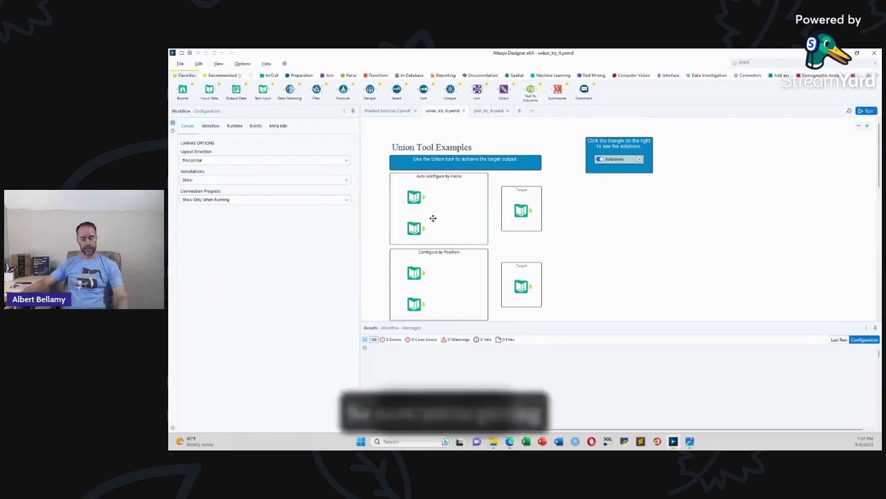
Step: Run the Union Tool Examples workflow and preview both name-list inputs in Auto configure by name
key(ctrl+r)
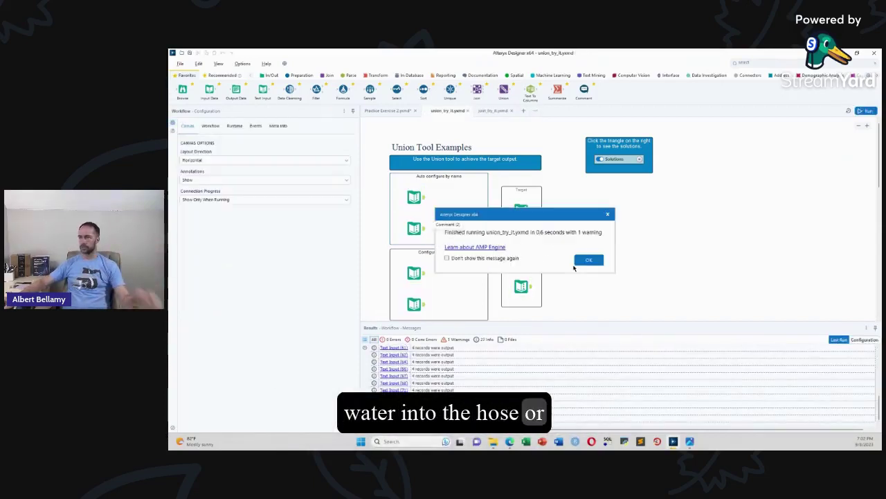
click(586, 260)
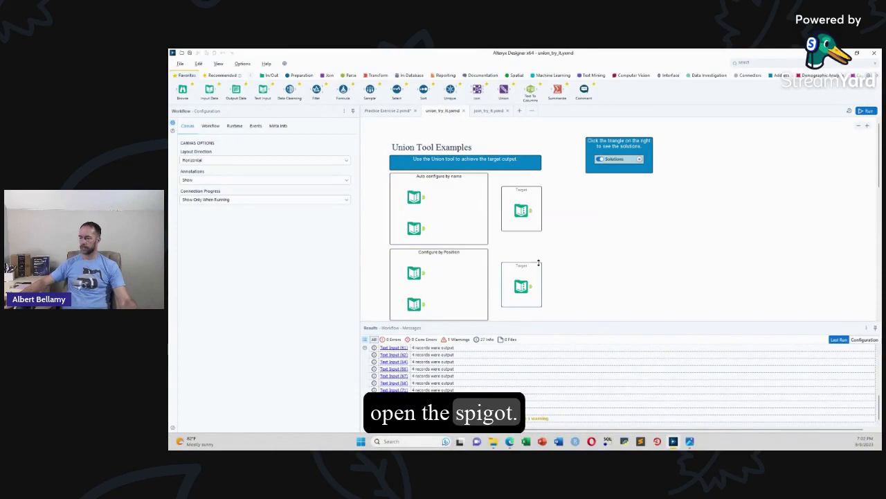
click(425, 200)
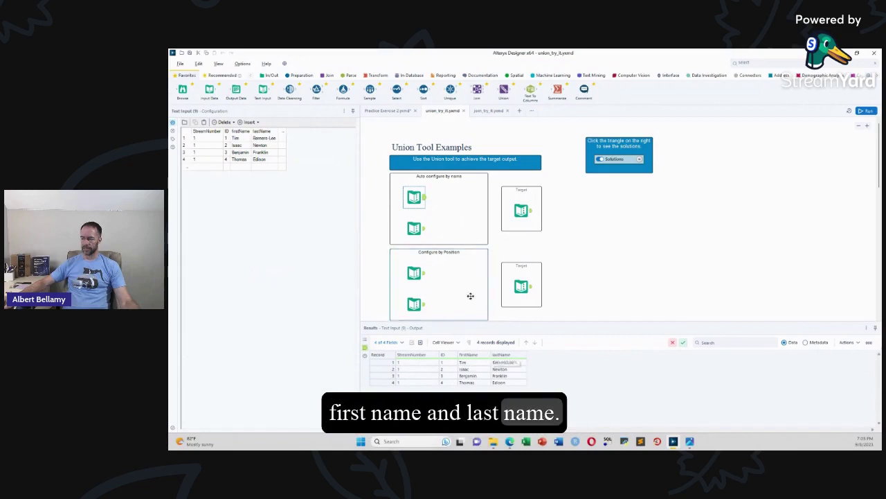
click(421, 230)
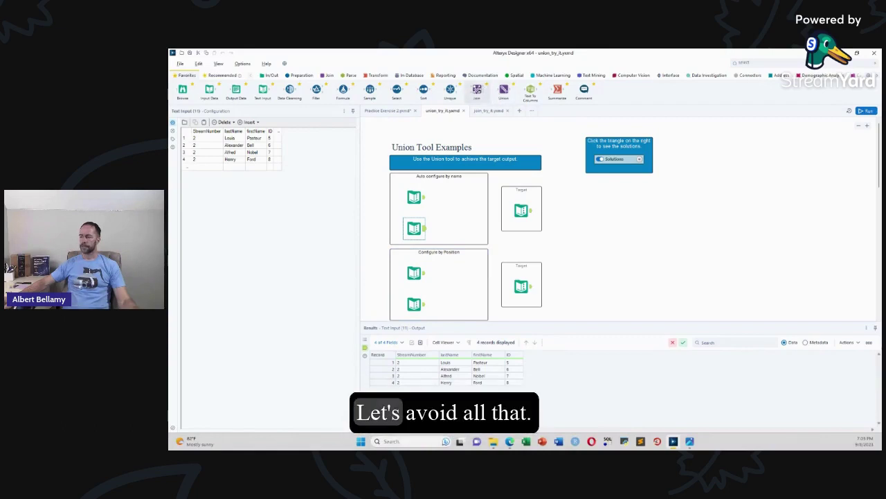
Step: Add an Auto Config by Name Union joining both inputs, run it, and view its 8 records
drag(500, 90, 454, 213)
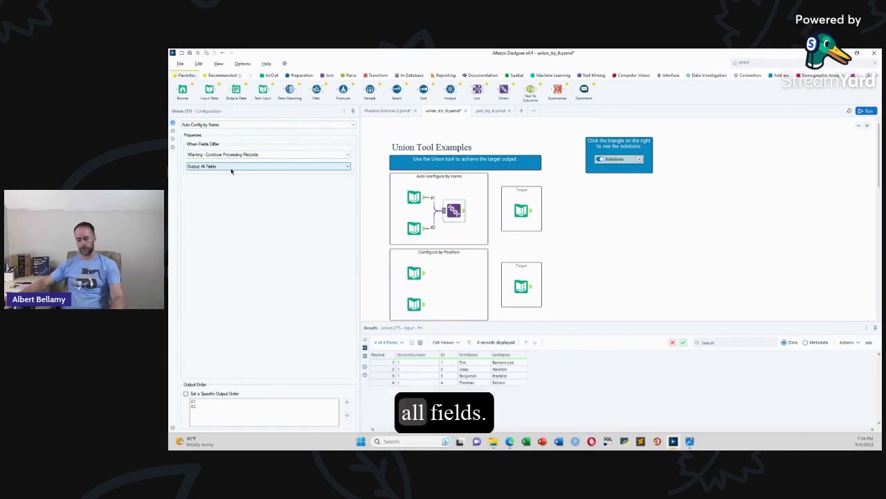
key(ctrl+r)
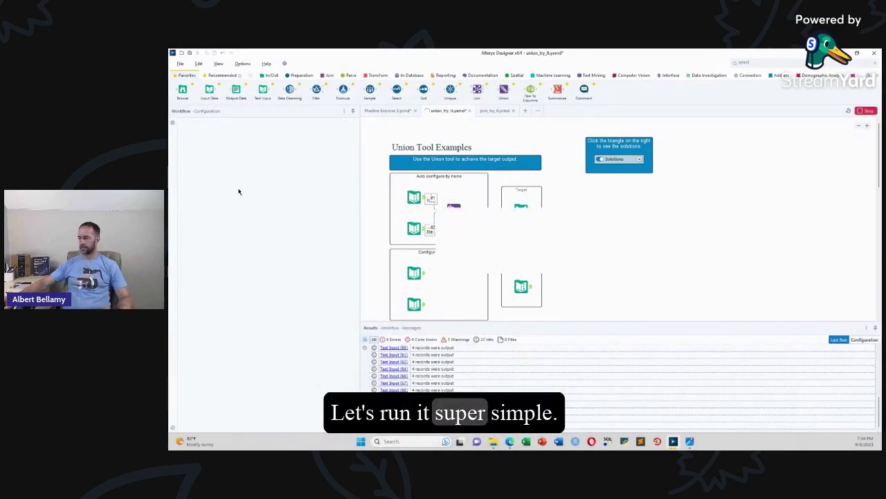
click(589, 261)
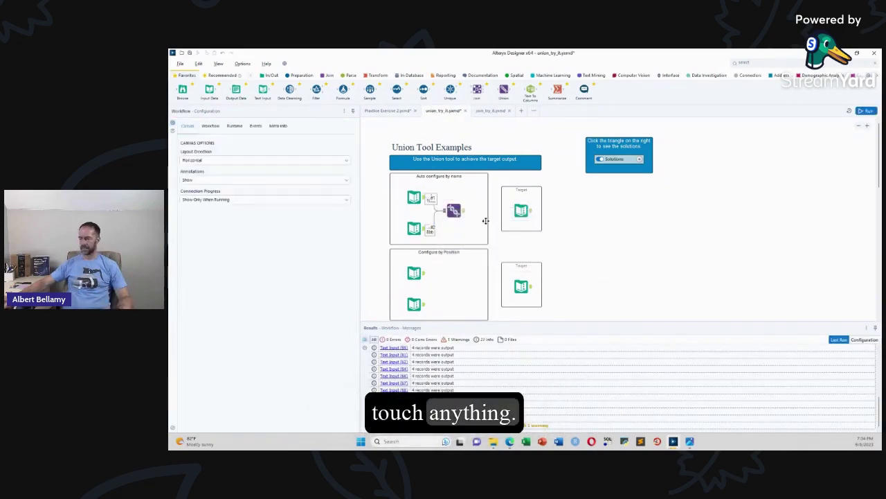
click(467, 216)
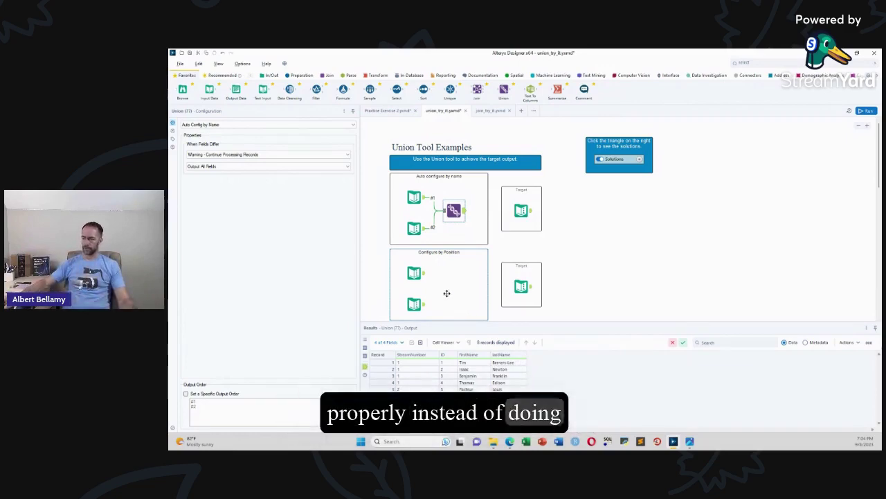
Step: Preview both Configure by Position inputs: one with named columns, one with generic Field1–Field4
scroll(422, 279, down, 1)
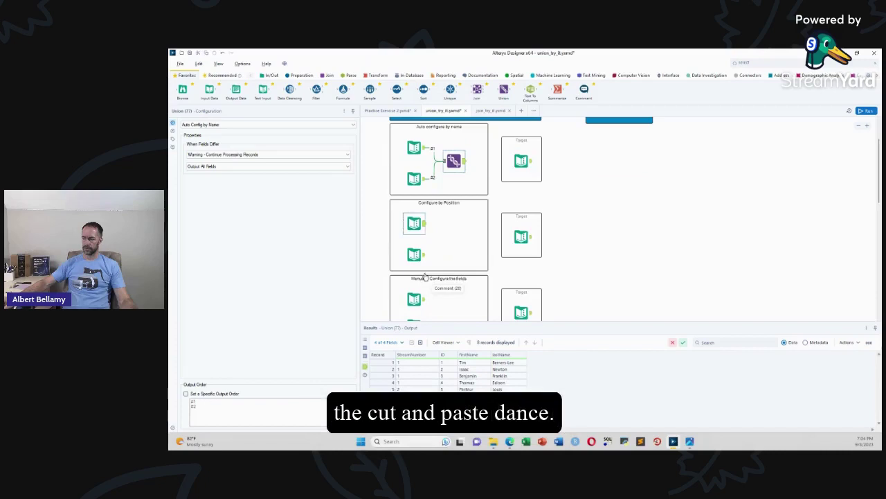
click(421, 223)
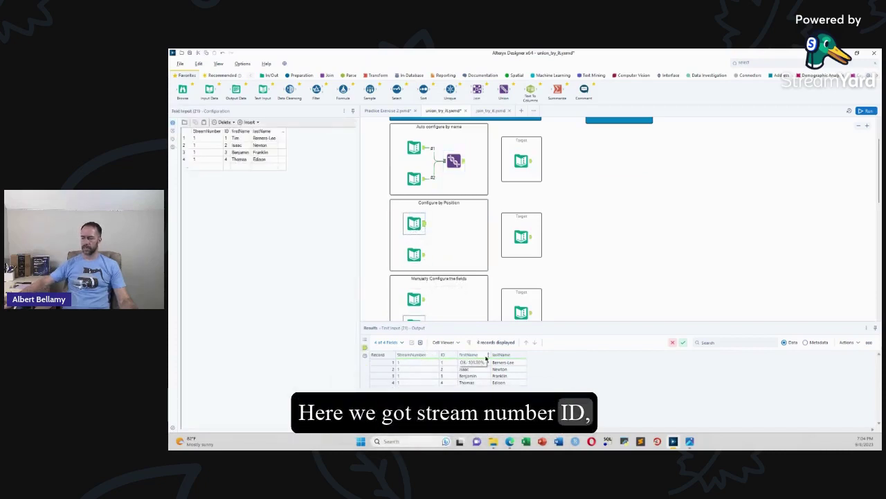
click(414, 261)
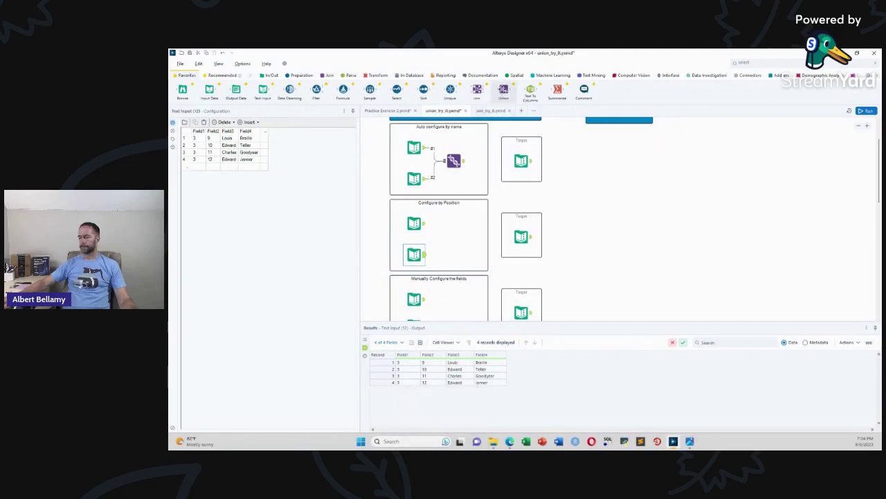
click(415, 223)
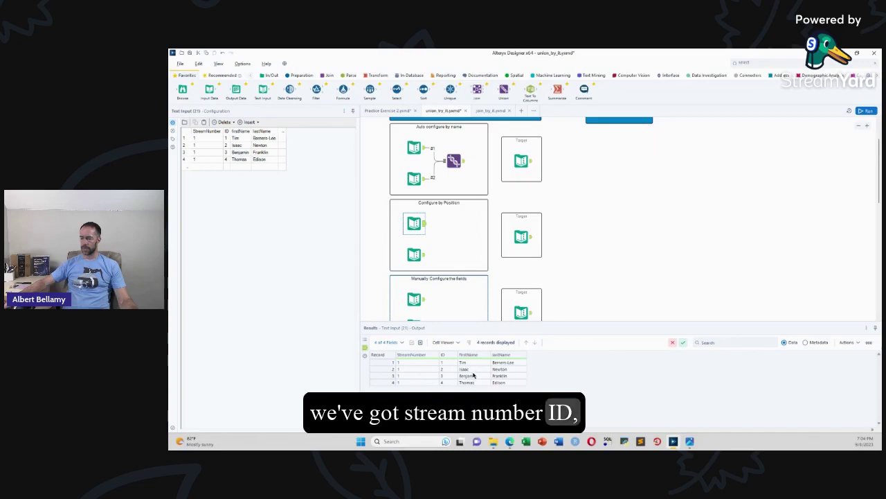
click(414, 254)
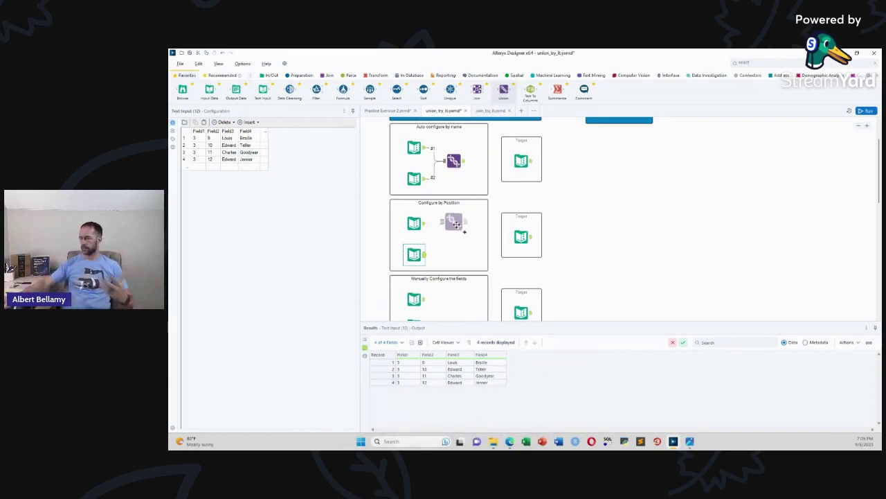
Step: Add a Union to Configure by Position wired to both inputs, set to Auto Config by Position
drag(455, 225, 441, 237)
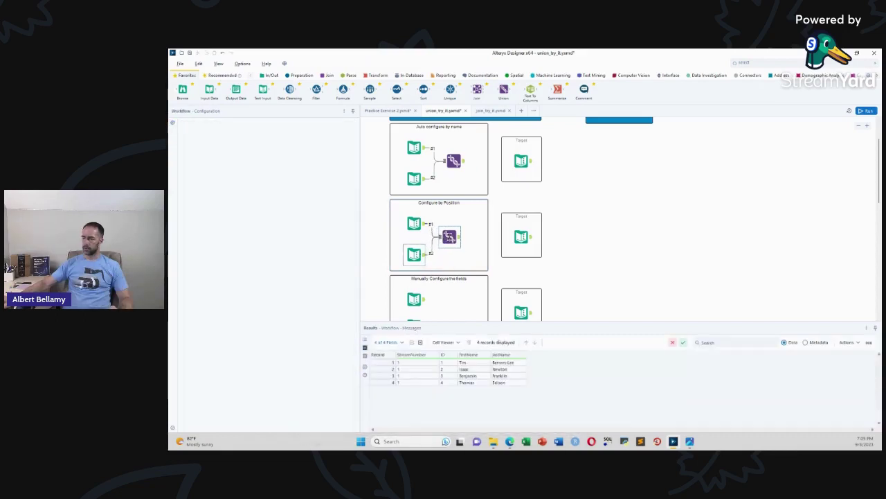
scroll(440, 237, up, 4)
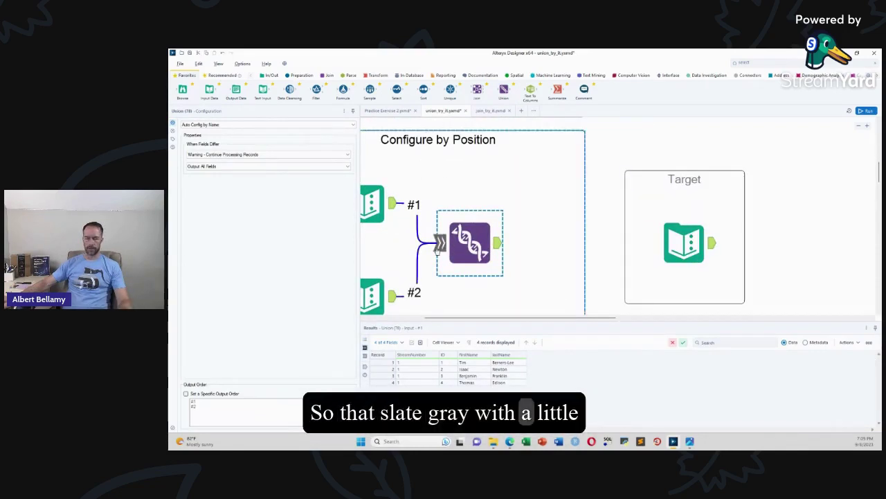
scroll(446, 248, down, 3)
scroll(457, 247, down, 2)
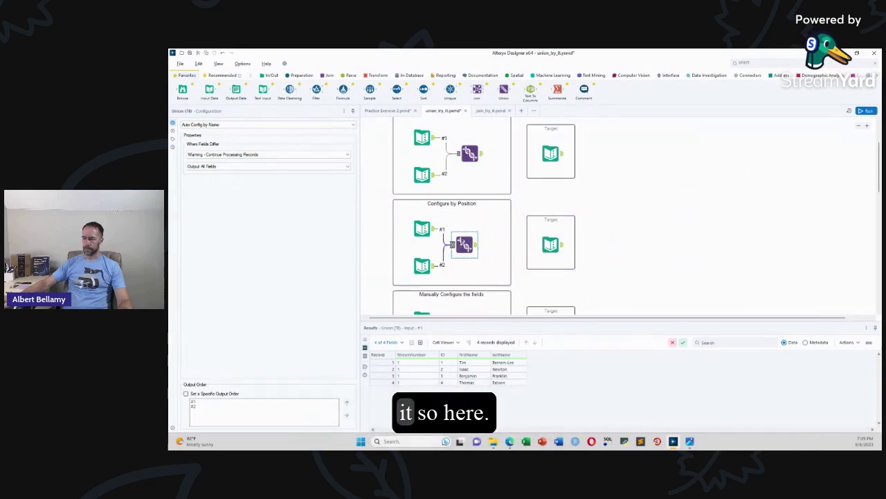
click(265, 126)
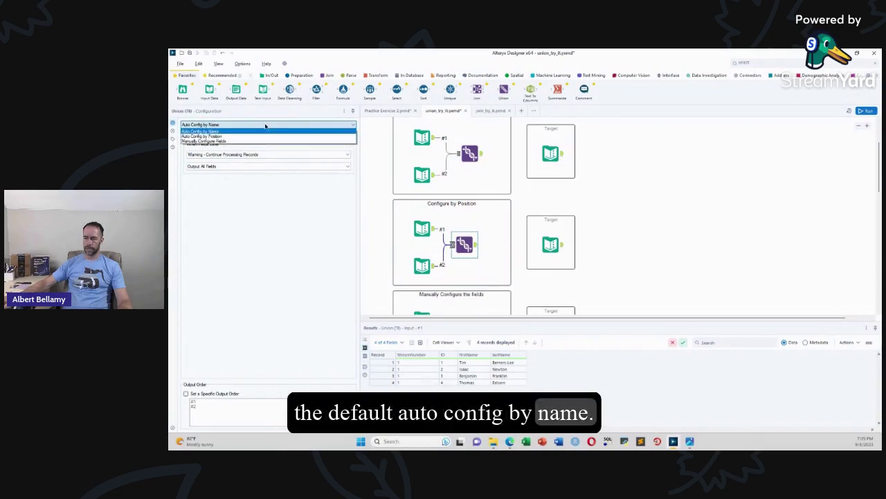
click(255, 137)
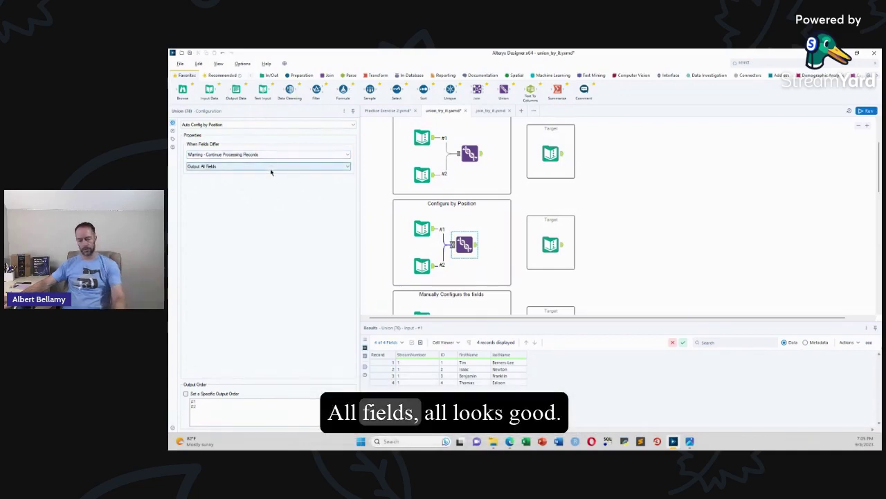
Step: Run the workflow and check the Union's 8 records under StreamNumber, ID, firstName, lastName
key(ctrl+r)
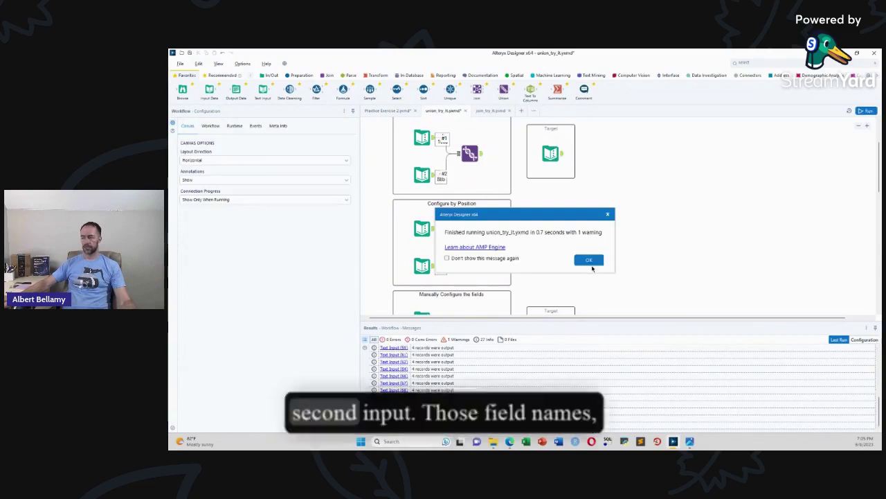
click(590, 263)
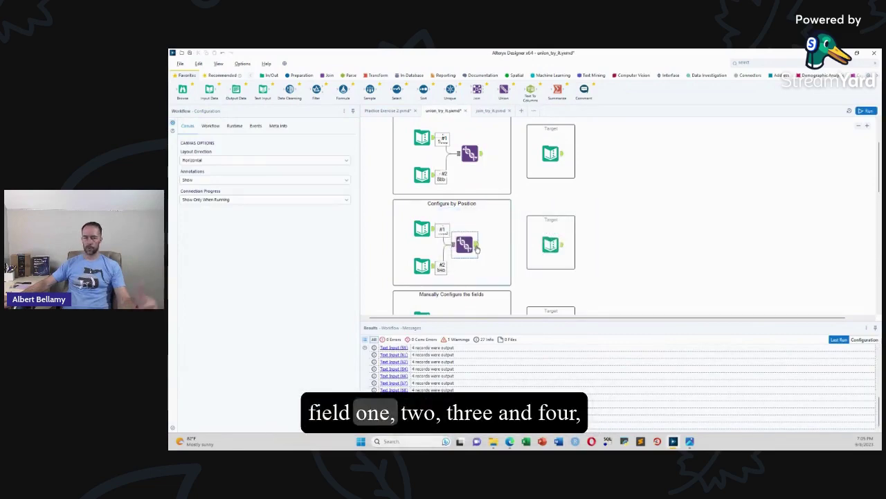
click(475, 246)
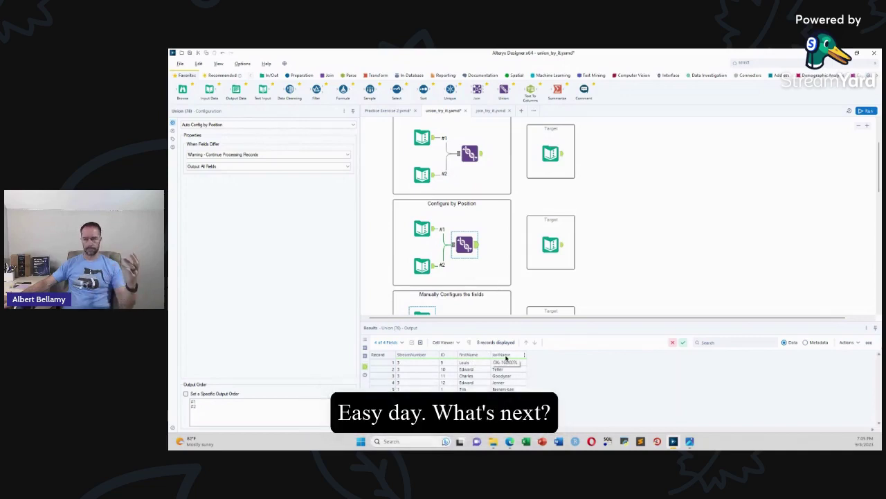
Step: Drop a Union into the Manually Configure the fields box, wired to both Text Inputs as #1 and #2
scroll(456, 274, down, 3)
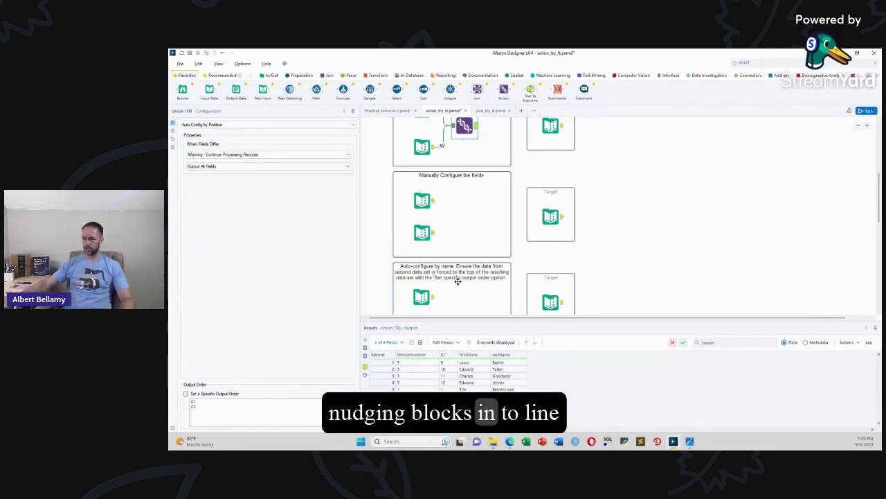
drag(504, 89, 465, 212)
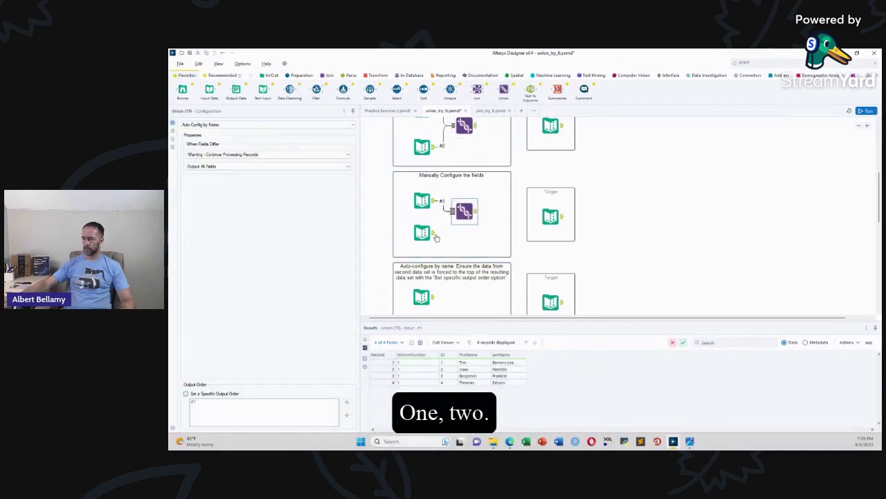
click(451, 221)
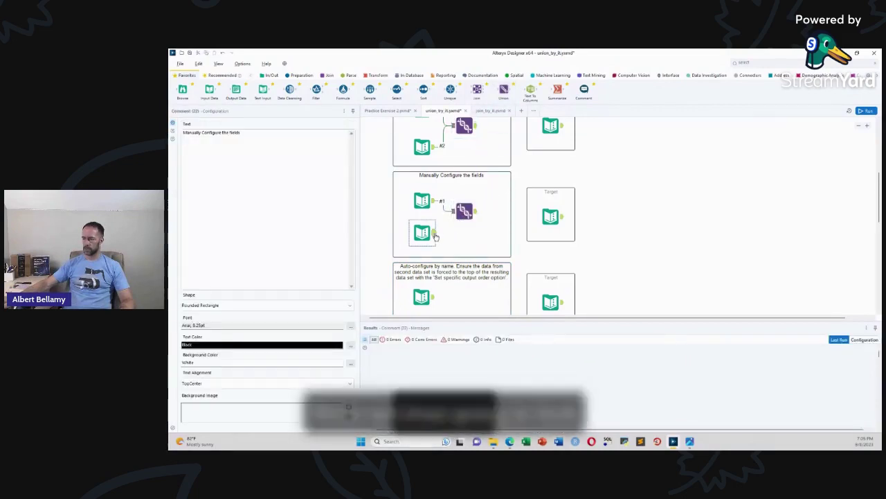
drag(435, 232, 452, 211)
click(464, 213)
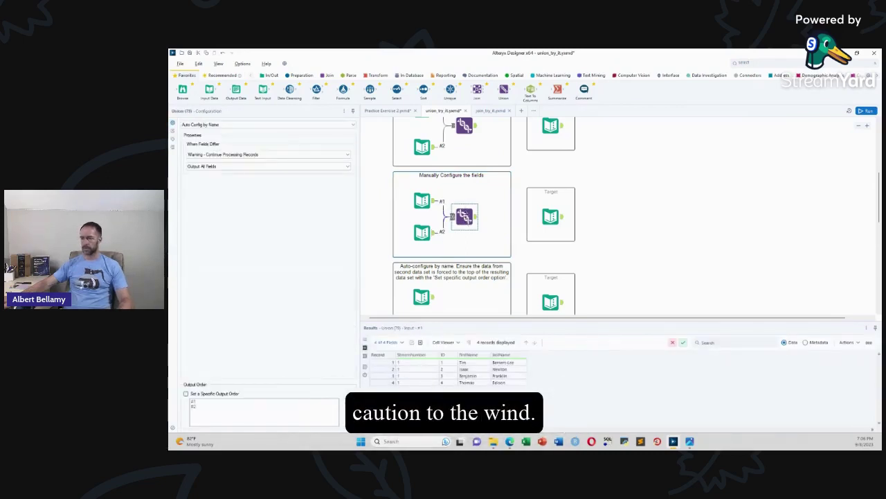
click(293, 124)
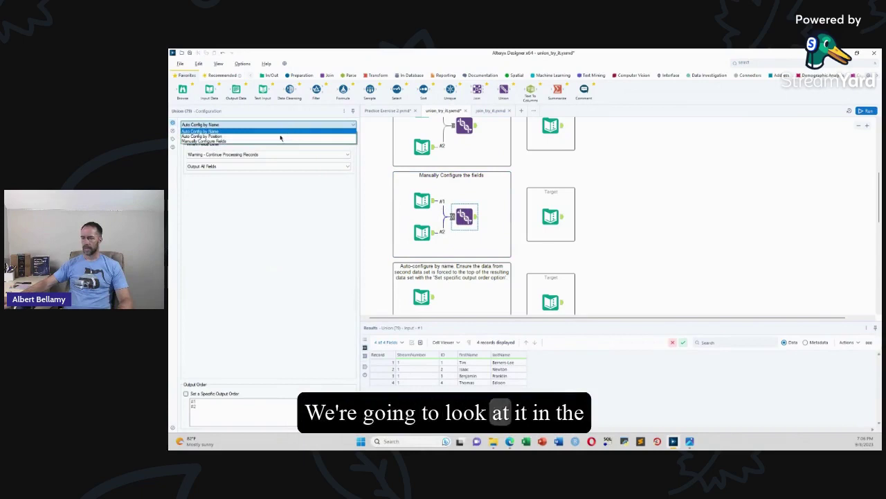
Step: Switch the Union to Manually Configure Fields, checking the second input's Field1–Field4 columns
click(277, 141)
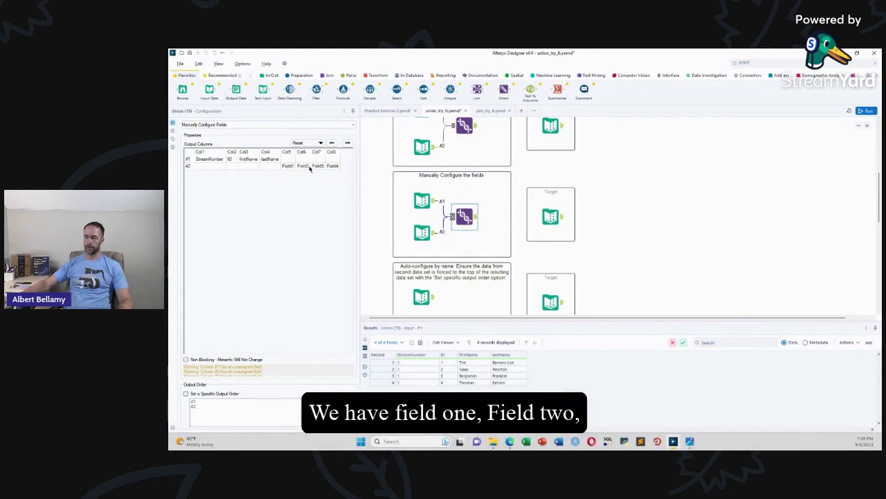
click(433, 236)
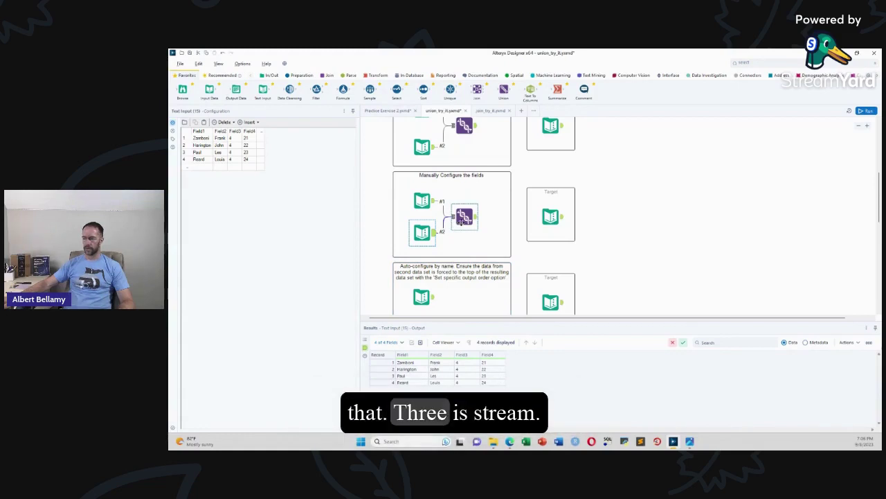
click(461, 218)
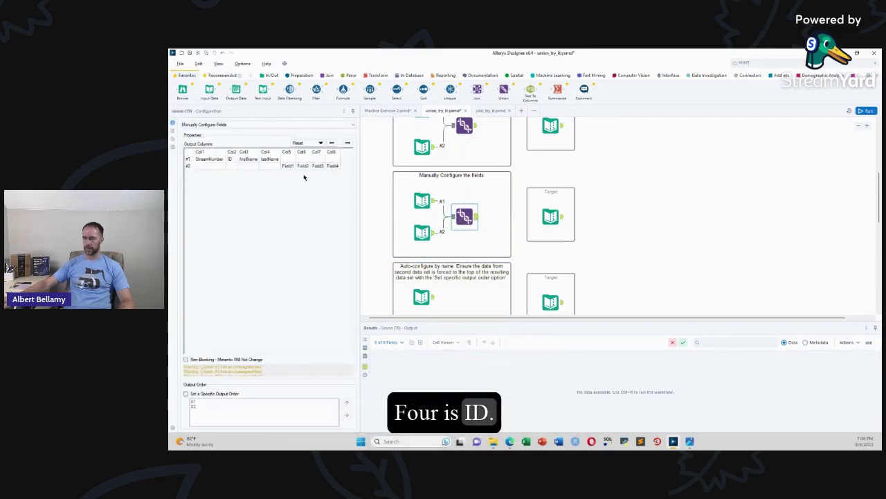
Step: Shift the second input's Field3 under StreamNumber and Field4 under ID
click(317, 166)
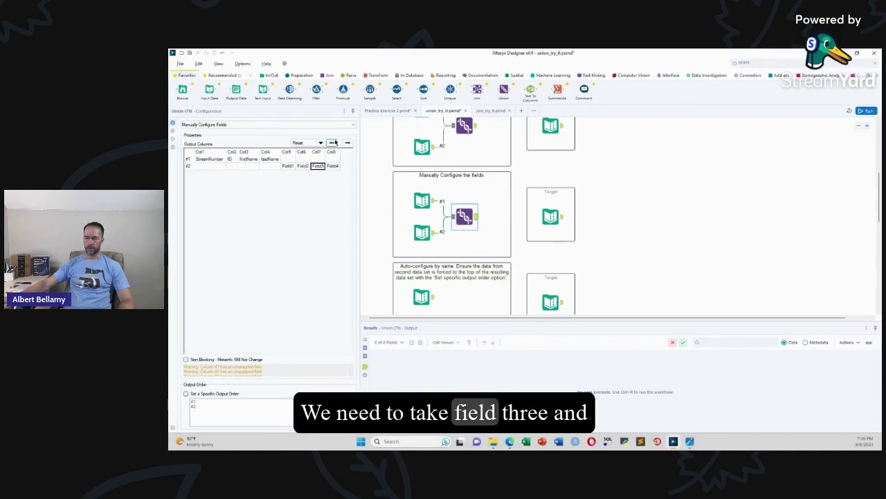
click(333, 142)
click(333, 142)
click(332, 142)
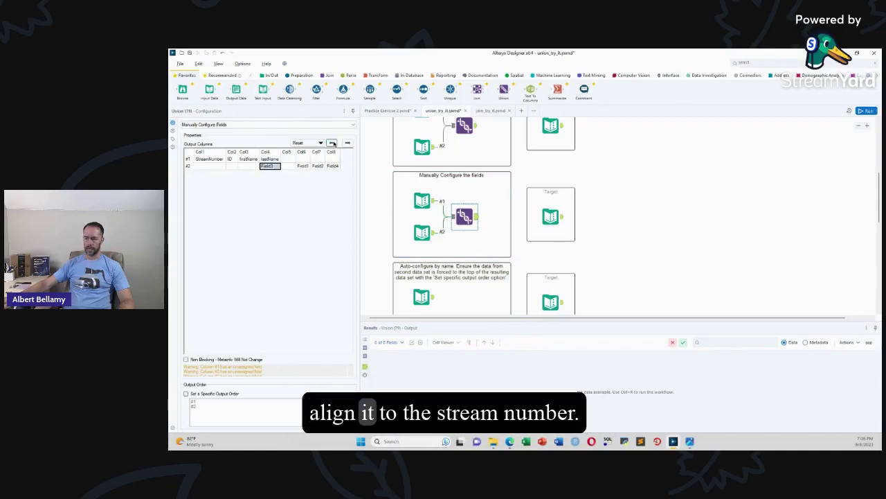
click(332, 166)
click(333, 143)
click(332, 143)
click(332, 143)
click(333, 143)
click(332, 143)
click(333, 142)
click(333, 167)
click(332, 142)
click(332, 142)
Step: Move the second input's Field2 under the firstName column
click(332, 143)
click(332, 142)
click(332, 142)
click(332, 143)
click(332, 142)
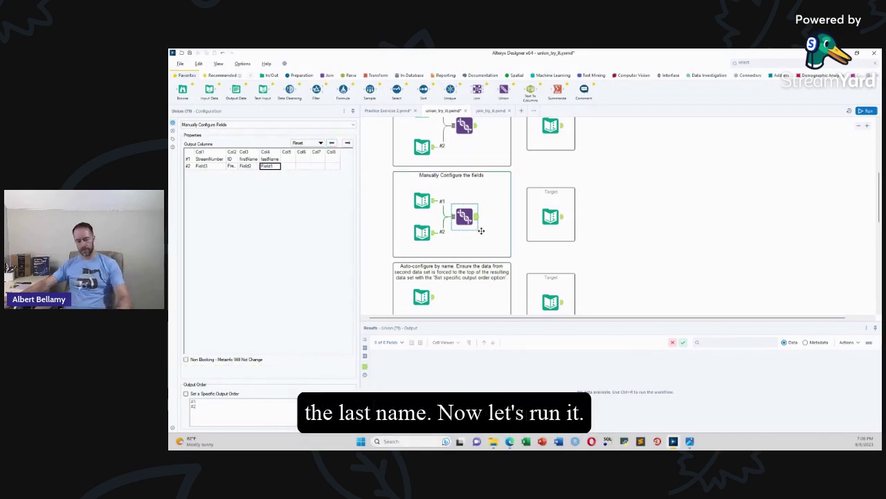
Step: Run the workflow and view the Union's 8 aligned records
key(ctrl+r)
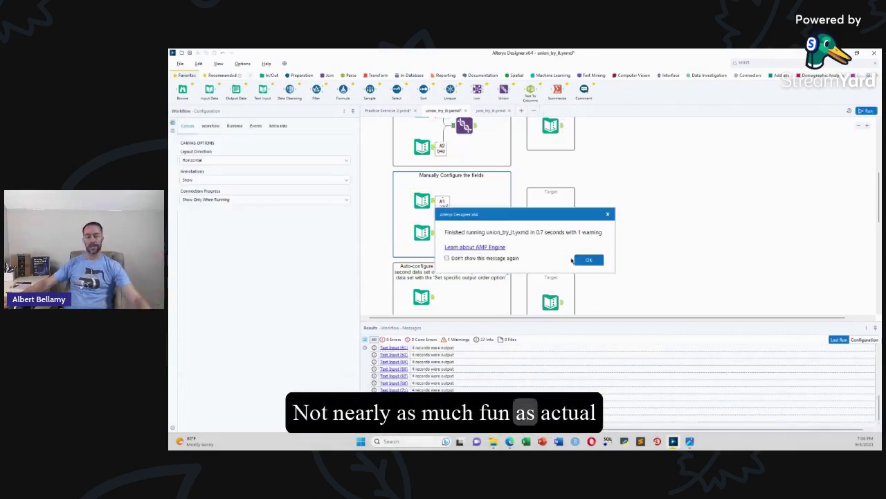
click(586, 261)
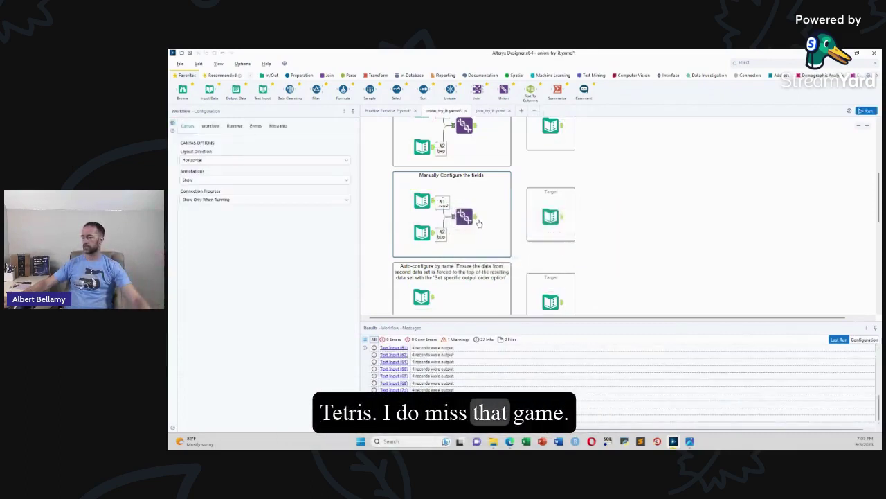
click(473, 220)
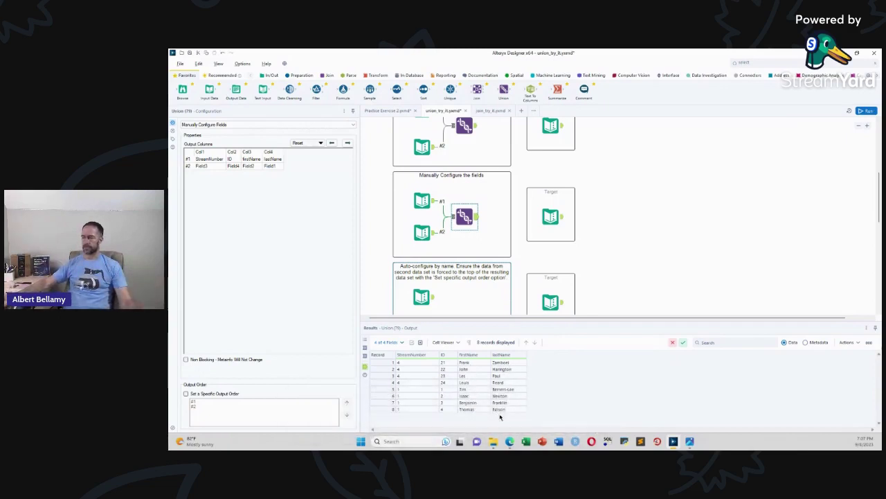
Step: Drop a Union into the auto-configure-by-name box with both inputs connected as #1 and #2
scroll(457, 307, down, 2)
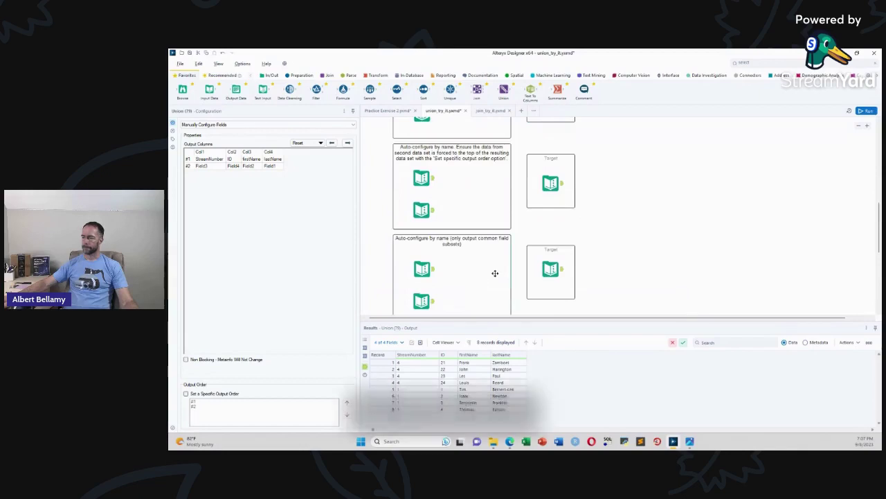
scroll(494, 273, up, 1)
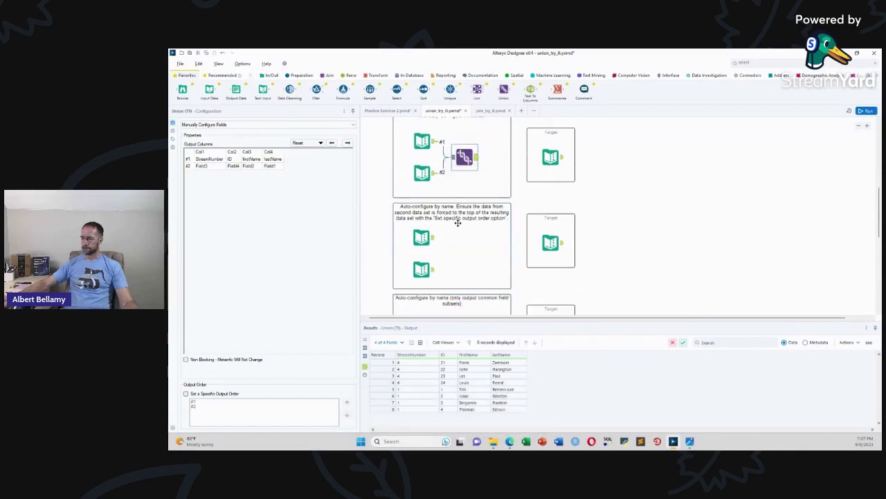
drag(503, 89, 465, 157)
drag(465, 157, 468, 247)
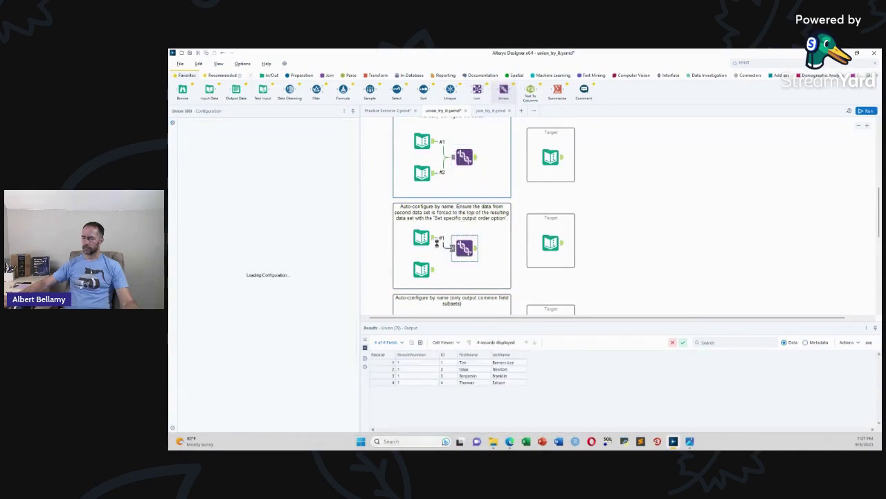
drag(434, 273, 457, 248)
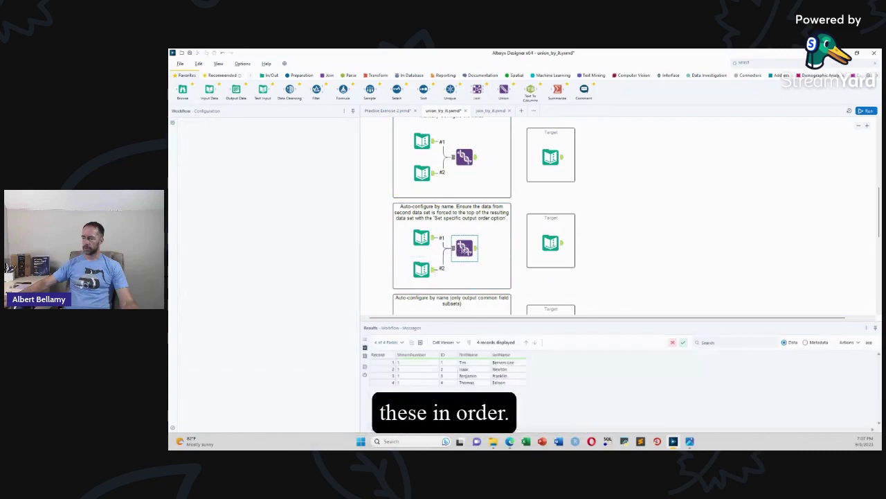
drag(463, 248, 464, 253)
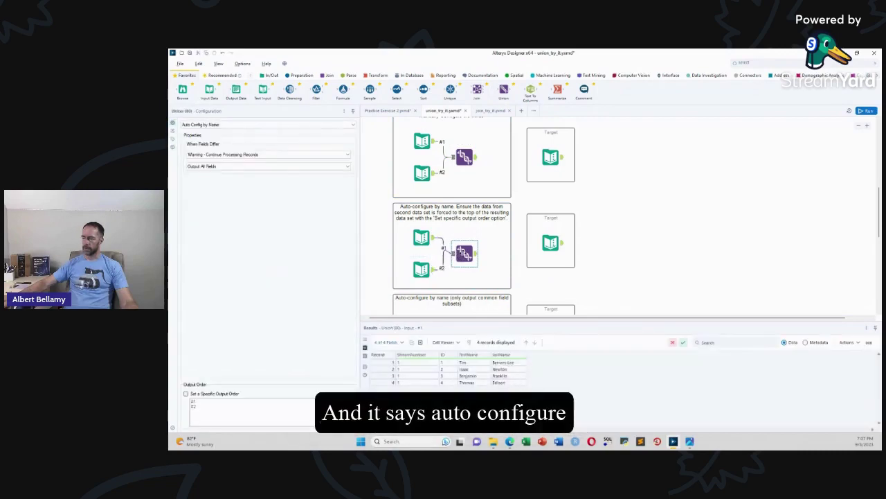
Step: Compare both inputs, then set a specific output order placing input #2 before #1
click(423, 238)
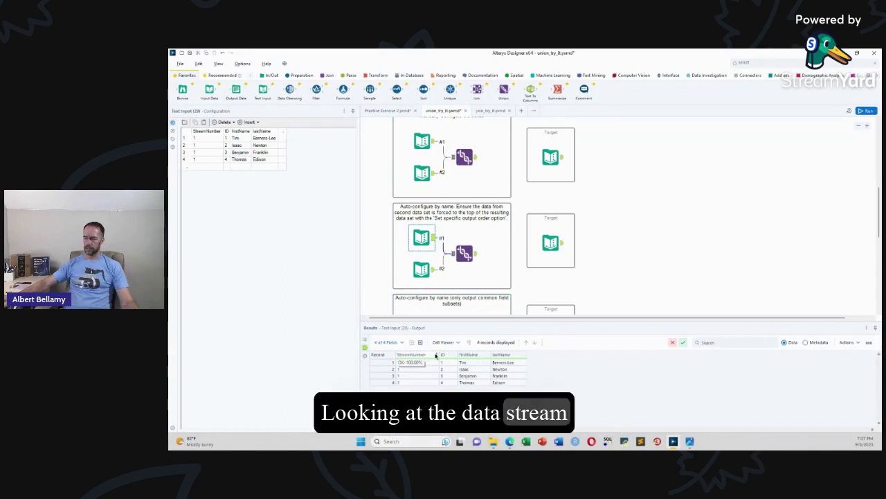
click(421, 269)
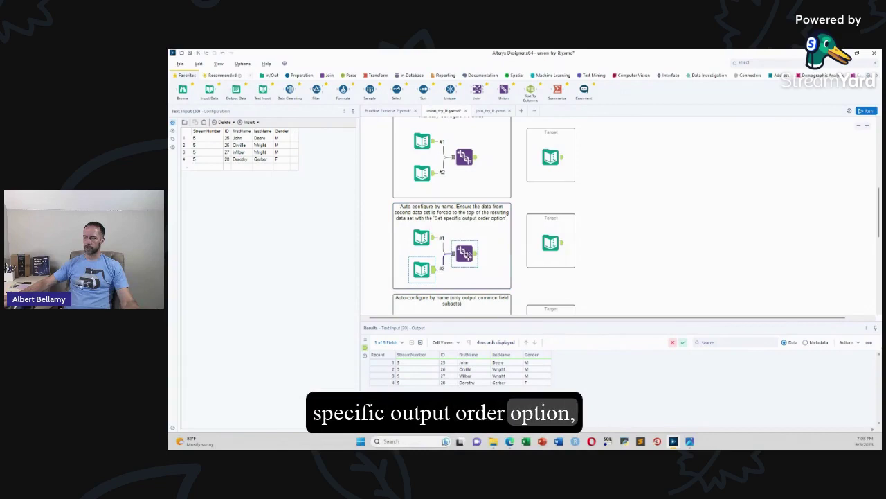
click(464, 254)
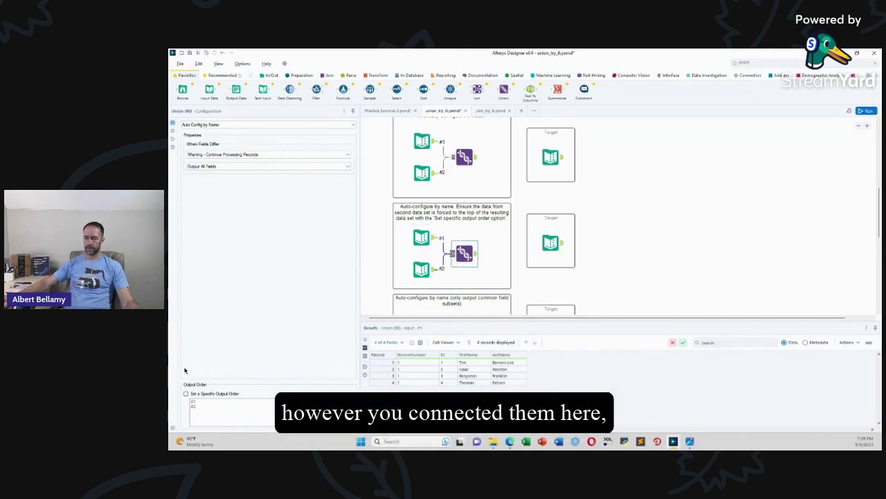
drag(194, 407, 194, 402)
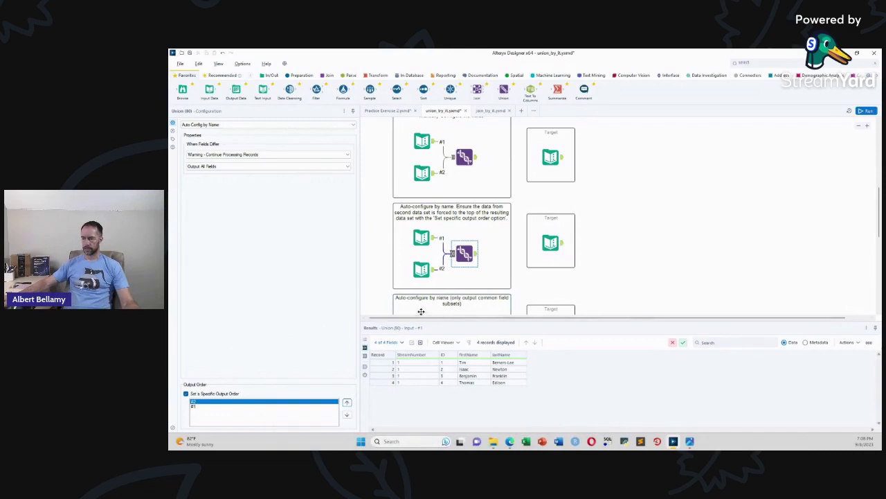
Step: Run the workflow and confirm the Union's 8 records list input #2's Gender rows first
click(433, 275)
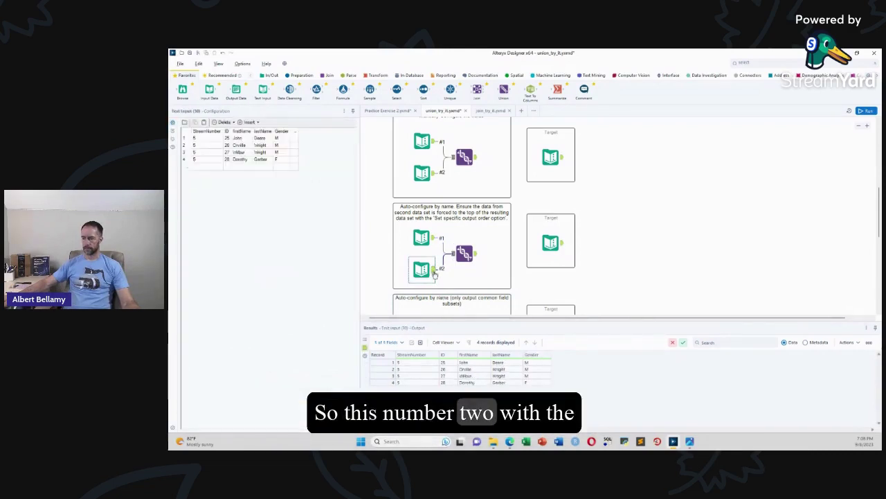
key(ctrl+r)
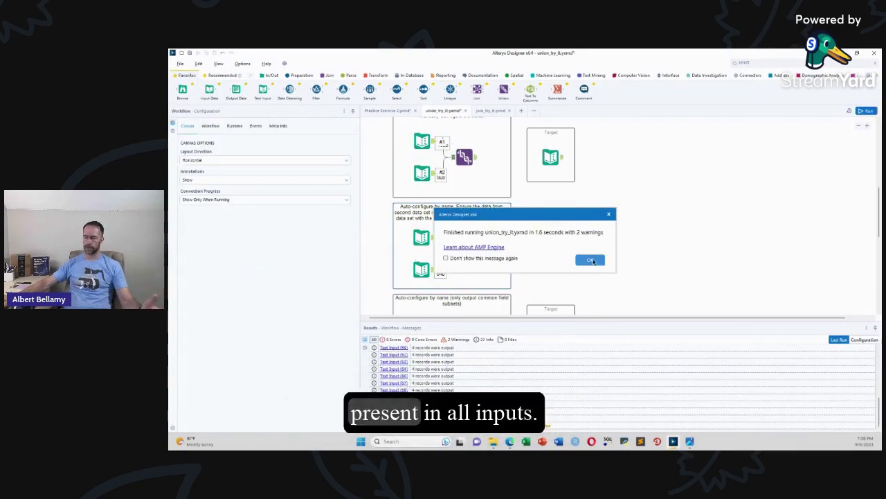
click(590, 259)
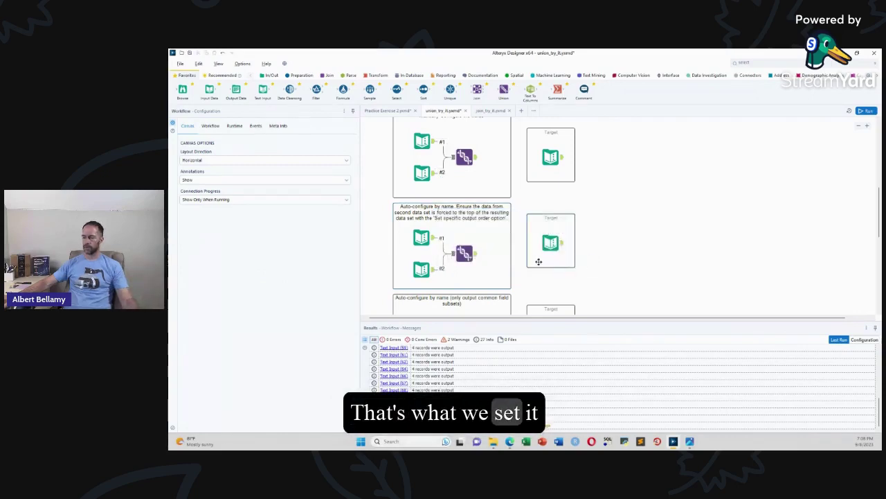
click(464, 253)
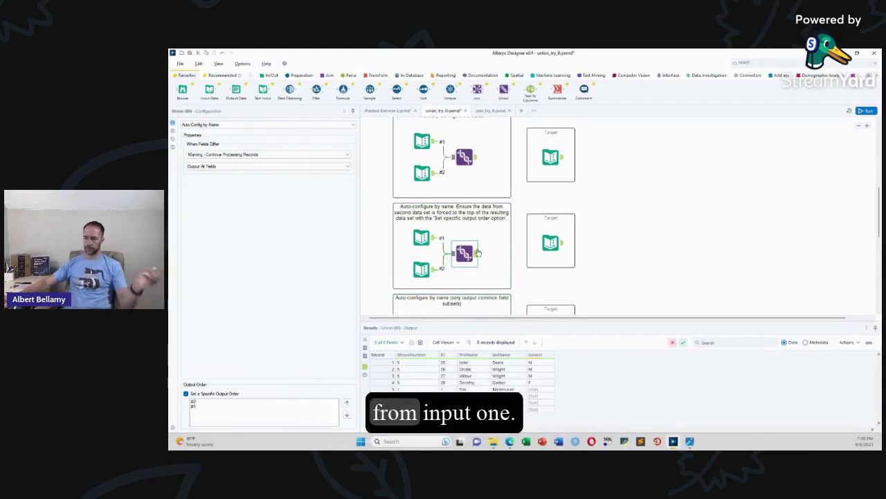
Step: Compare the common-fields box's two inputs and add a Union fed by both
scroll(487, 262, down, 3)
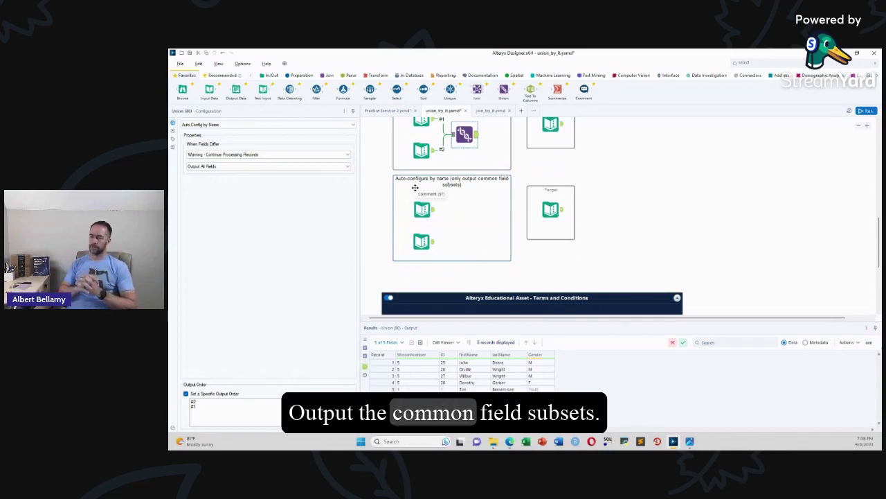
click(421, 209)
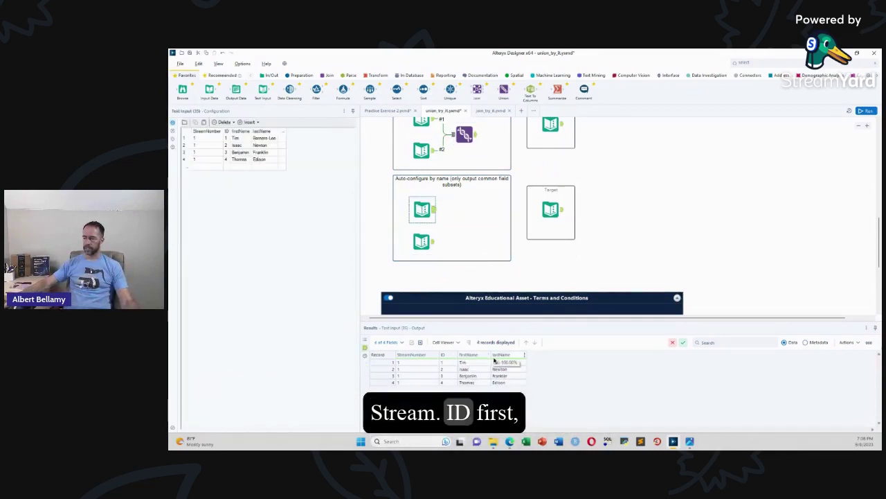
click(422, 241)
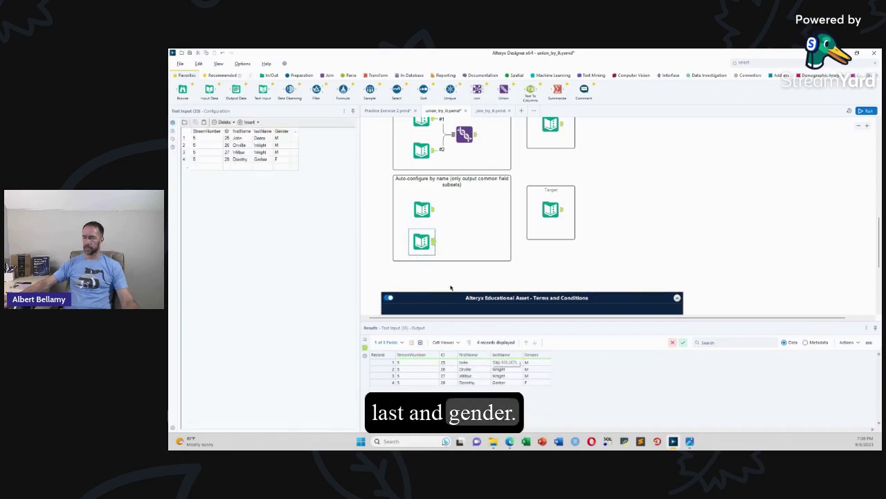
drag(503, 89, 463, 218)
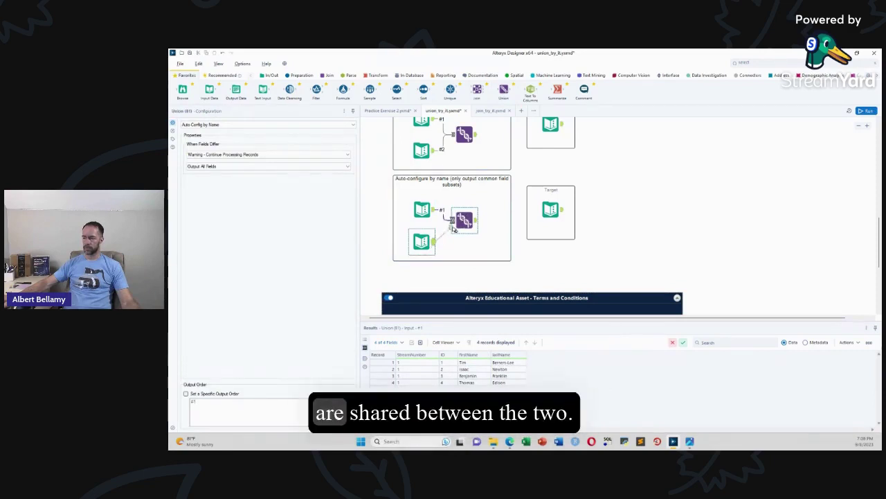
drag(434, 247, 464, 225)
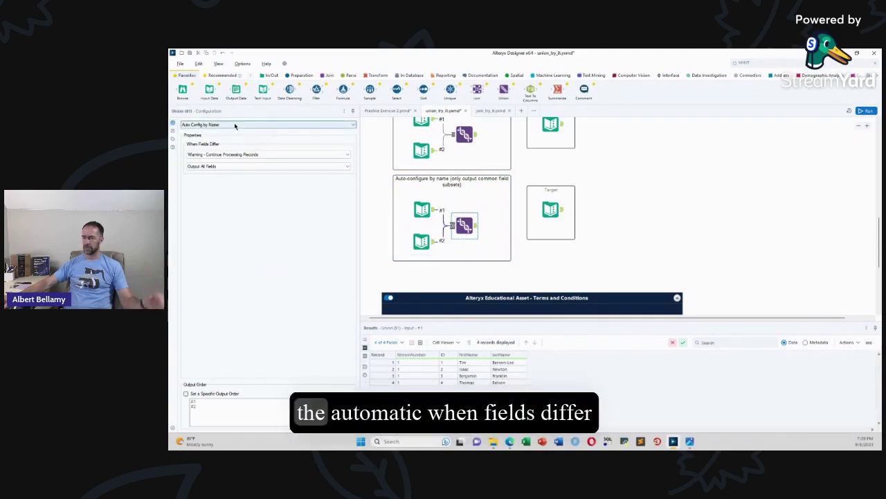
Step: Set the Union to Output Common Subset of Fields, run, and review 8 records without Gender
click(266, 166)
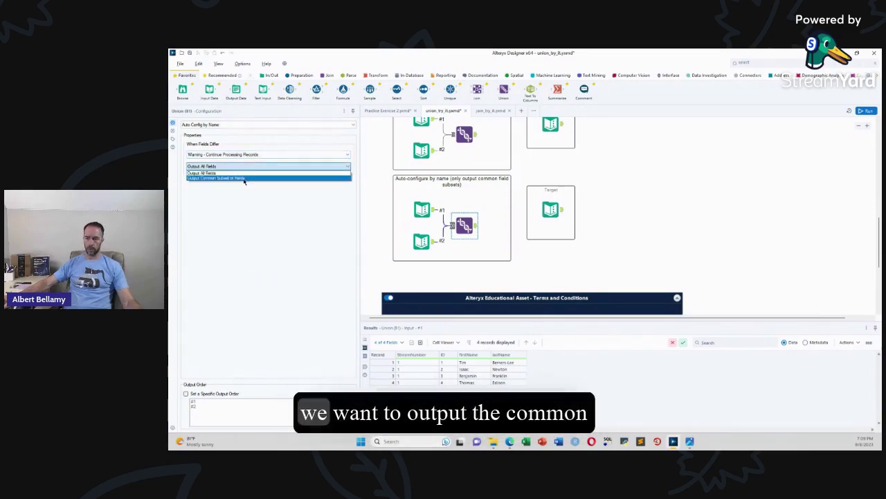
click(244, 178)
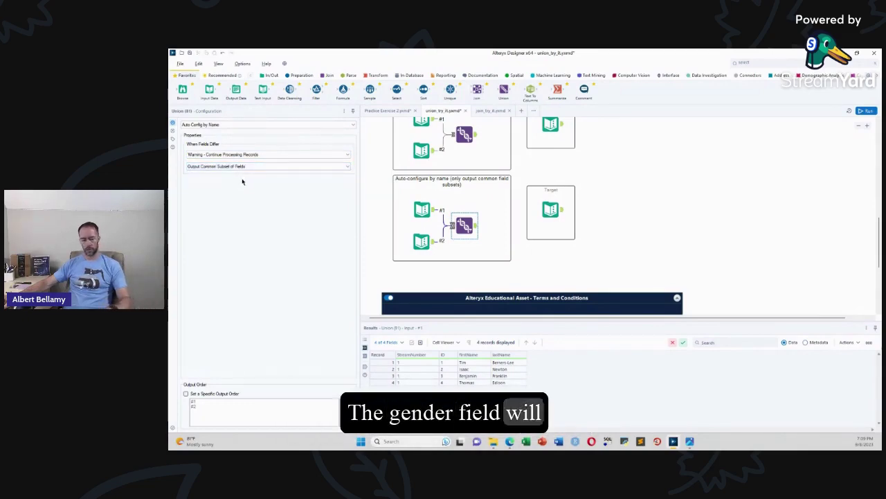
key(ctrl+r)
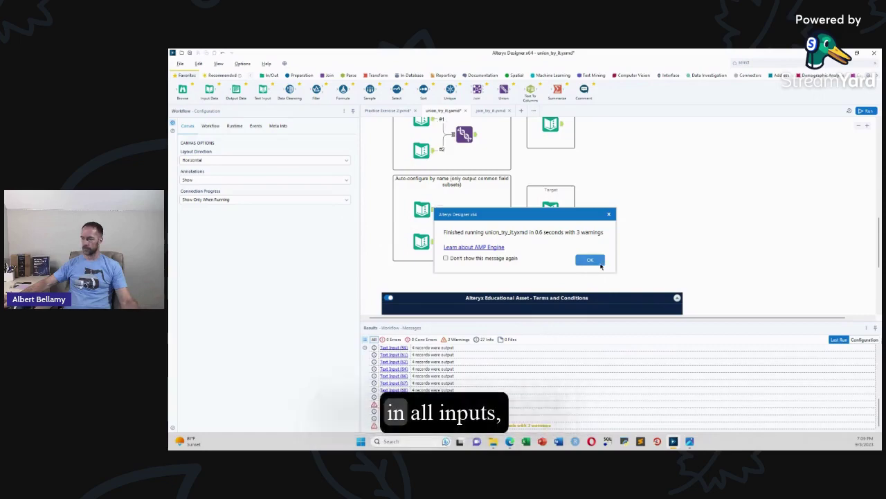
click(595, 261)
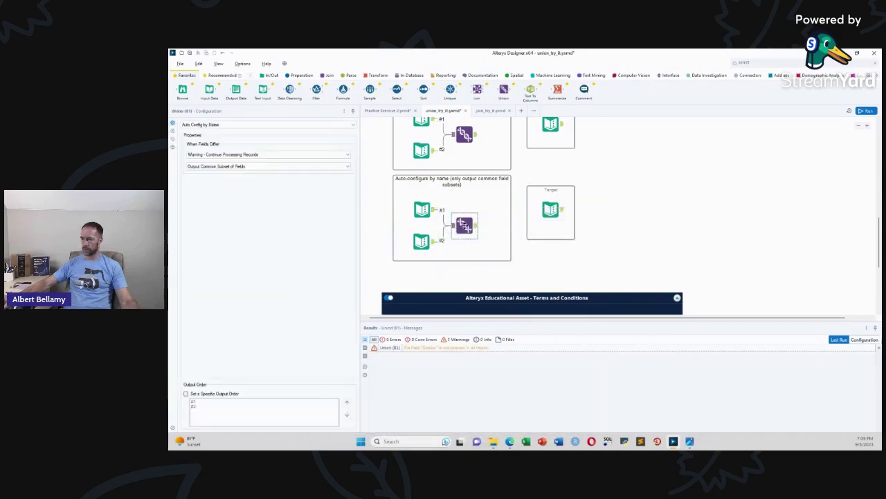
click(475, 226)
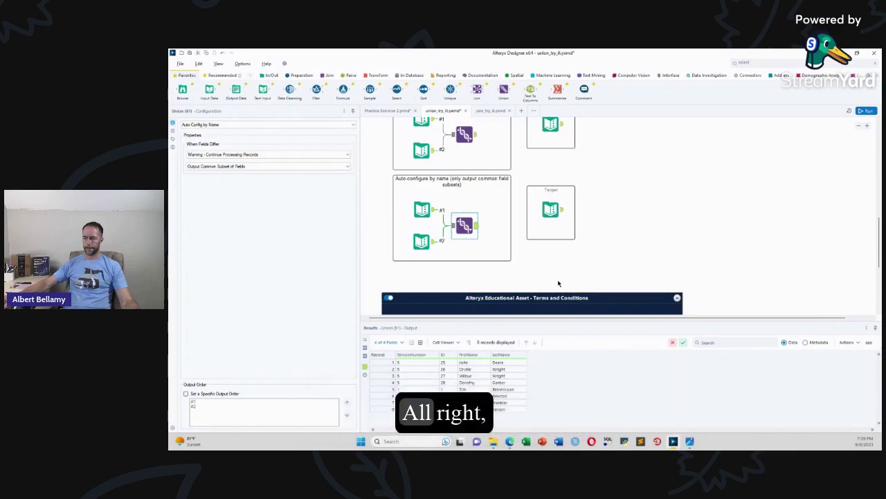
Step: Close the union_try_it workflow, discarding unsaved changes
scroll(558, 282, up, 10)
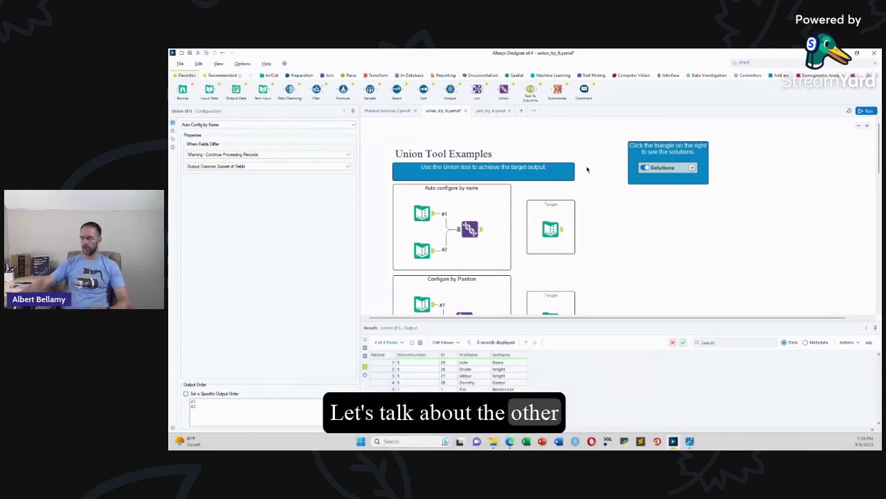
click(466, 110)
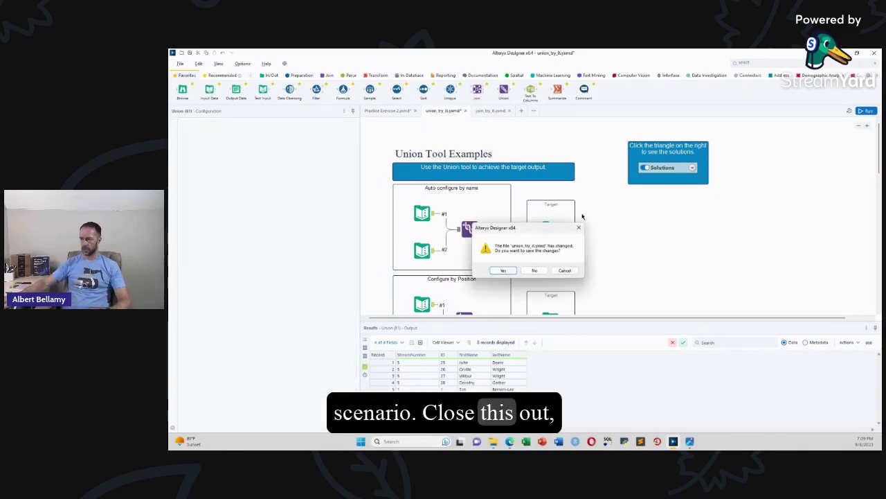
click(535, 270)
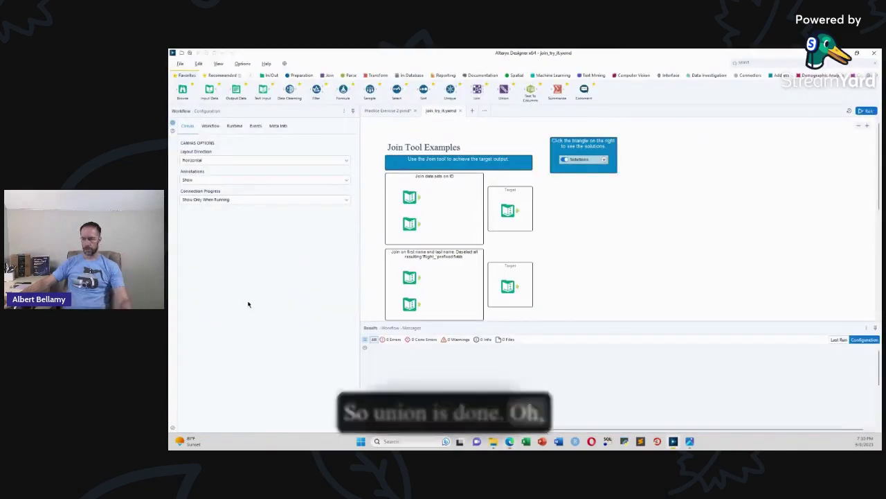
Step: Open the Joining Data lesson in the Community learning path, then return to the Join Tool Examples workflow
key(alt+Tab)
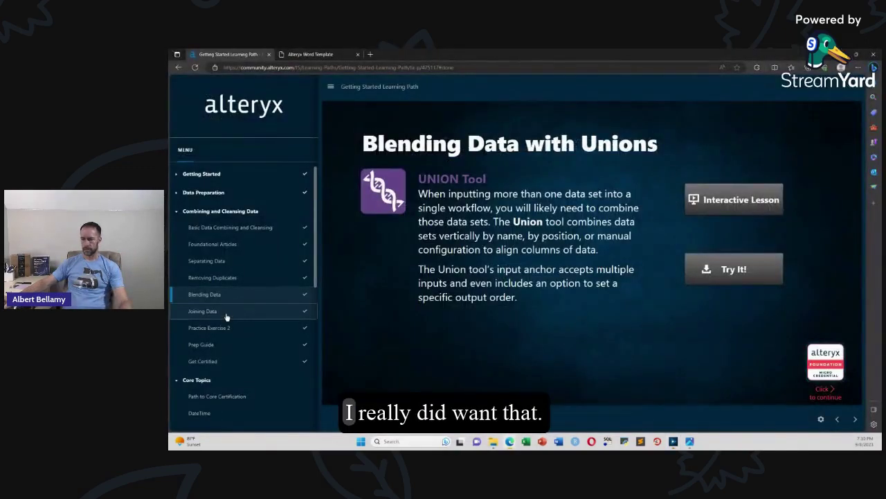
click(226, 316)
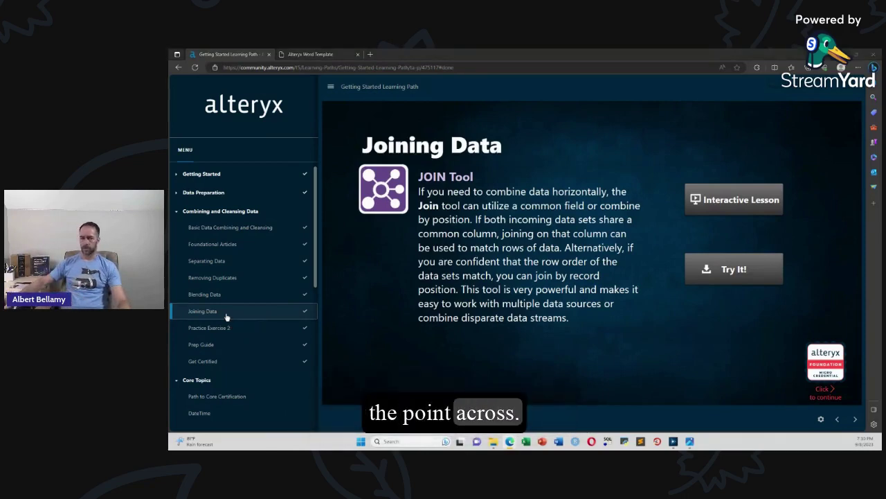
key(alt+Tab)
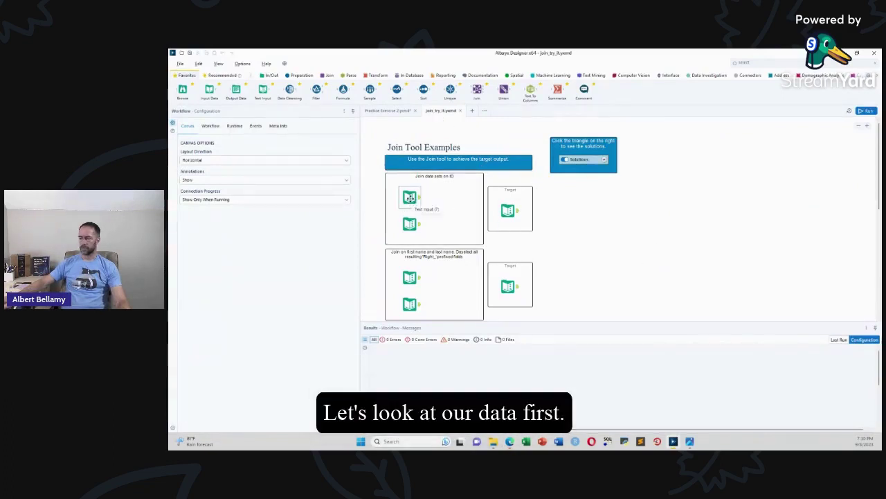
Step: Run the join example and review both Text Inputs, ending on the 5 CustomerID/FirstPurchaseDate records
click(410, 197)
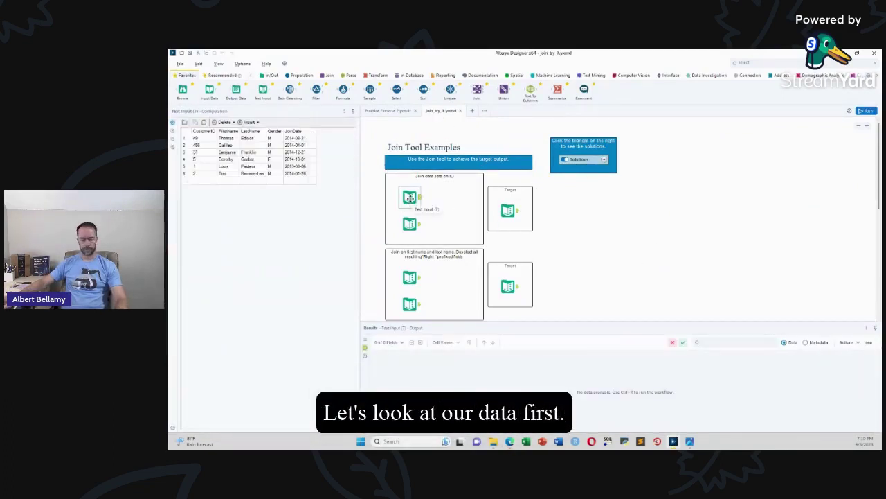
key(ctrl+r)
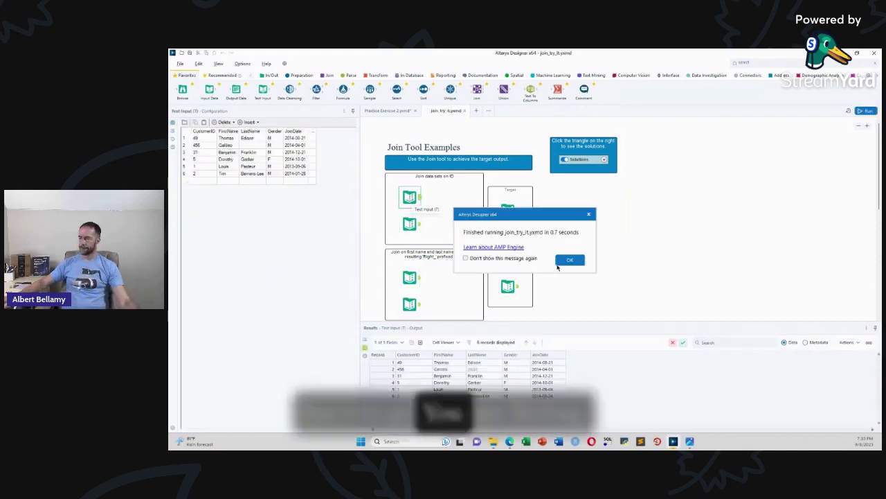
click(566, 262)
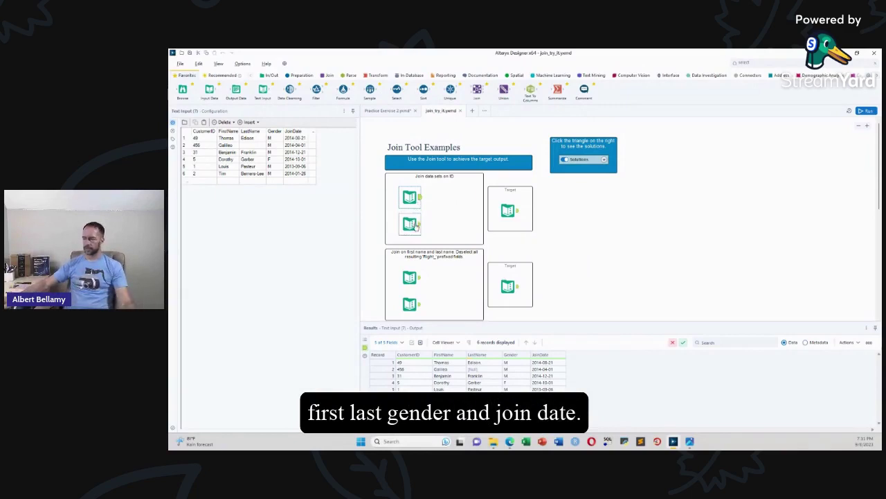
click(414, 225)
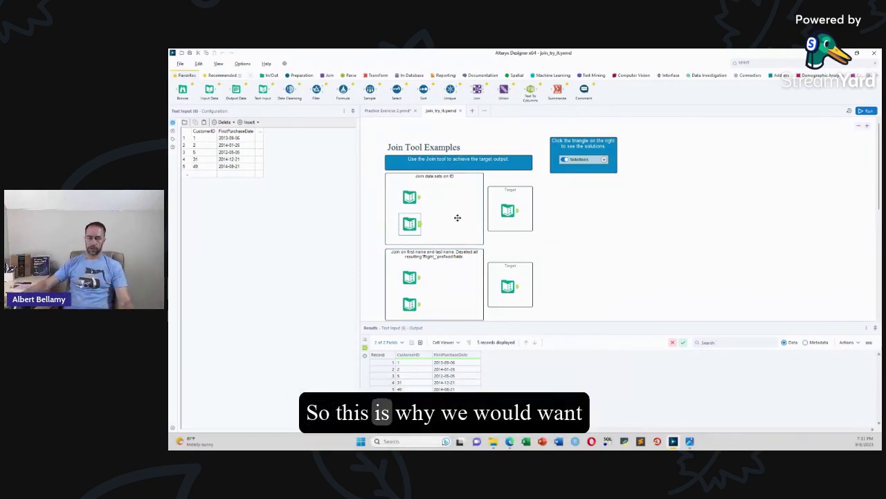
Step: Add a Join wired to both inputs, matching CustomerID to CustomerID and excluding the right-side CustomerID
drag(477, 90, 437, 210)
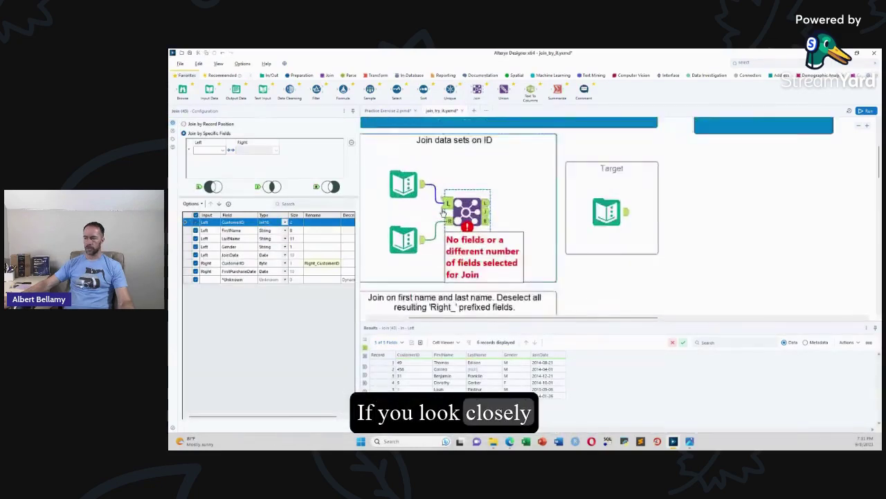
scroll(495, 239, up, 3)
click(500, 162)
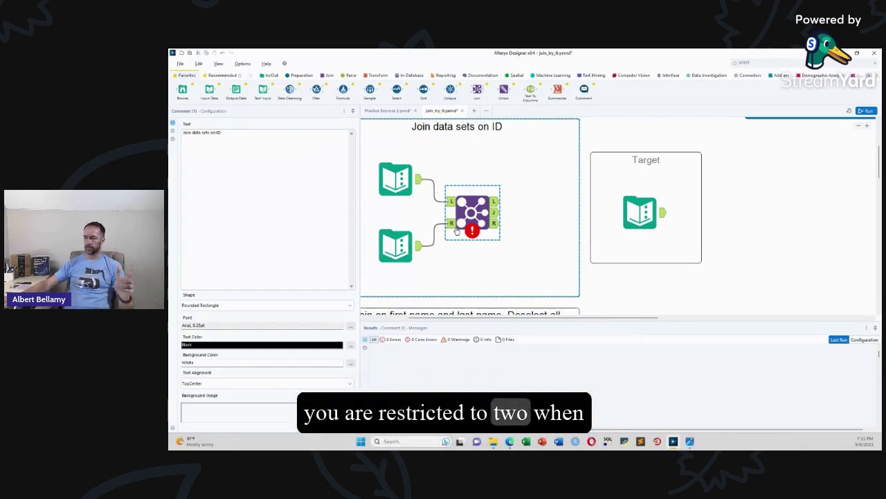
click(468, 219)
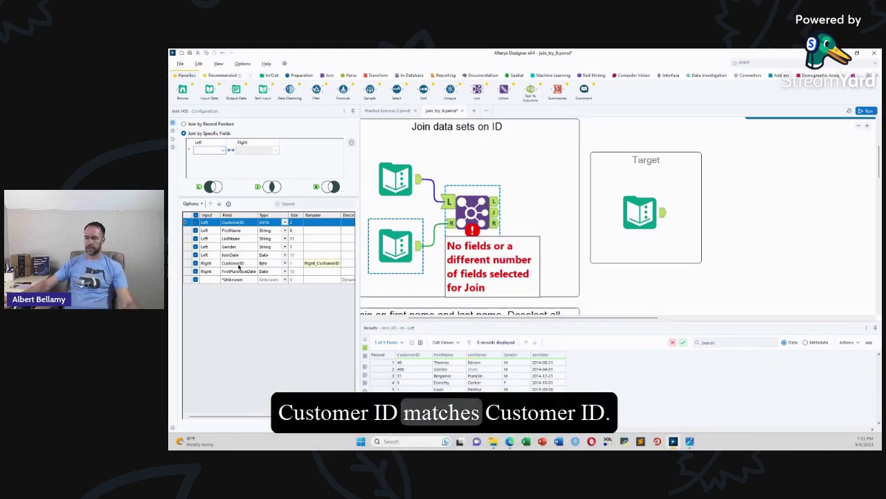
click(228, 150)
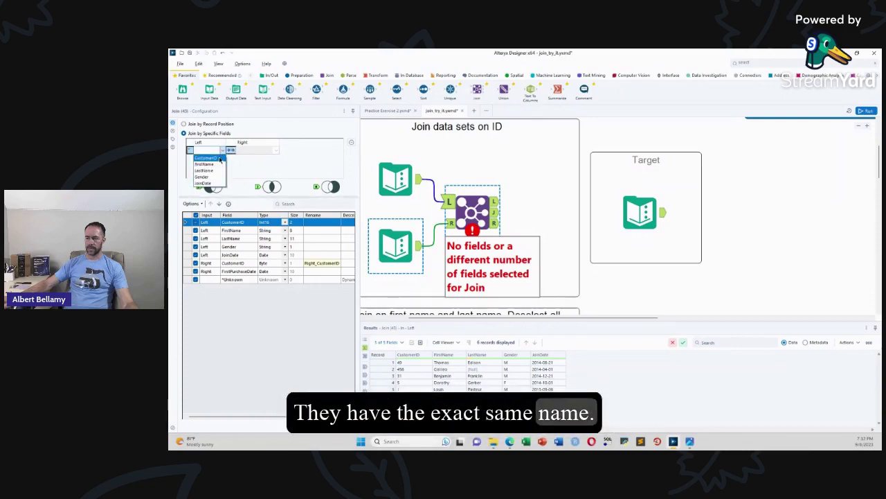
click(219, 158)
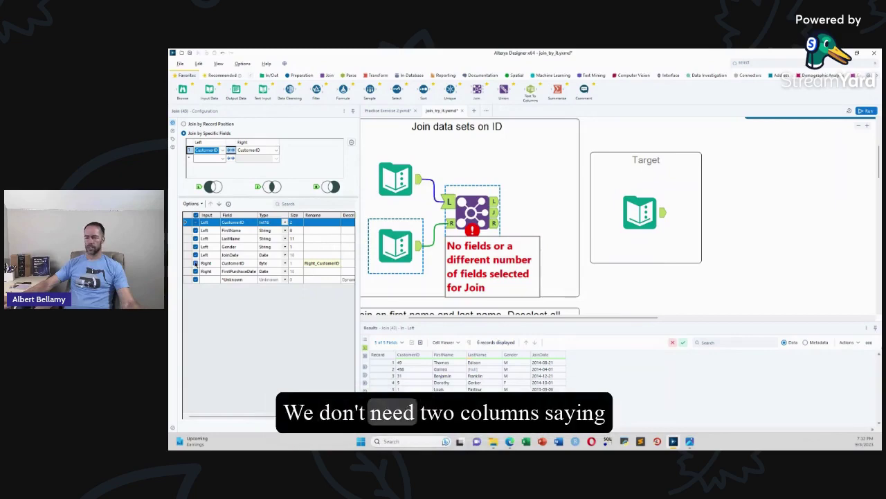
click(198, 264)
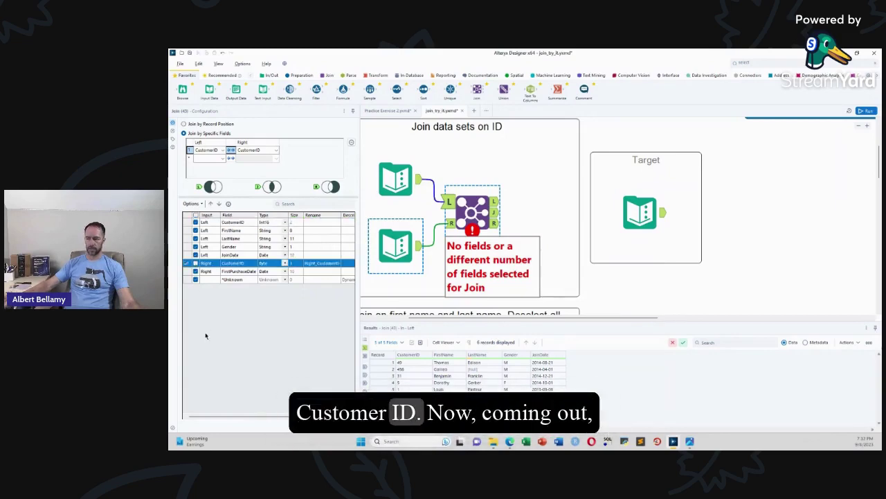
click(478, 208)
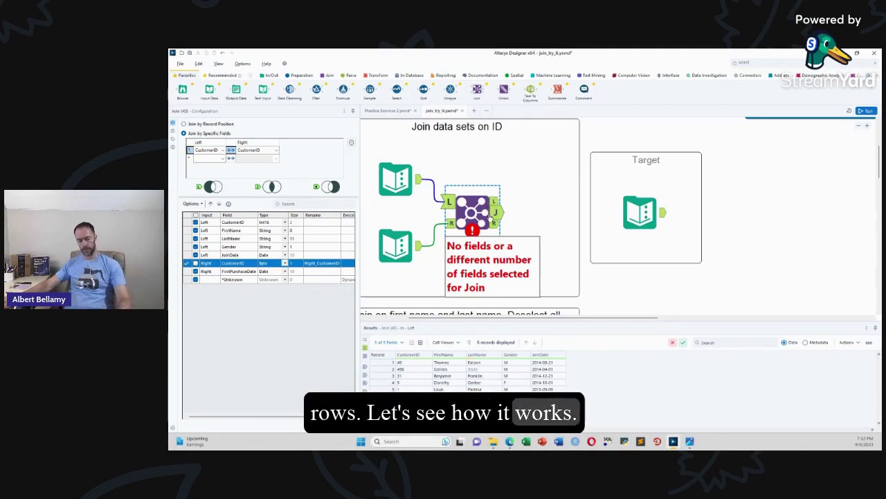
Step: Run the workflow and review the Join's messages and both input tables
key(ctrl+r)
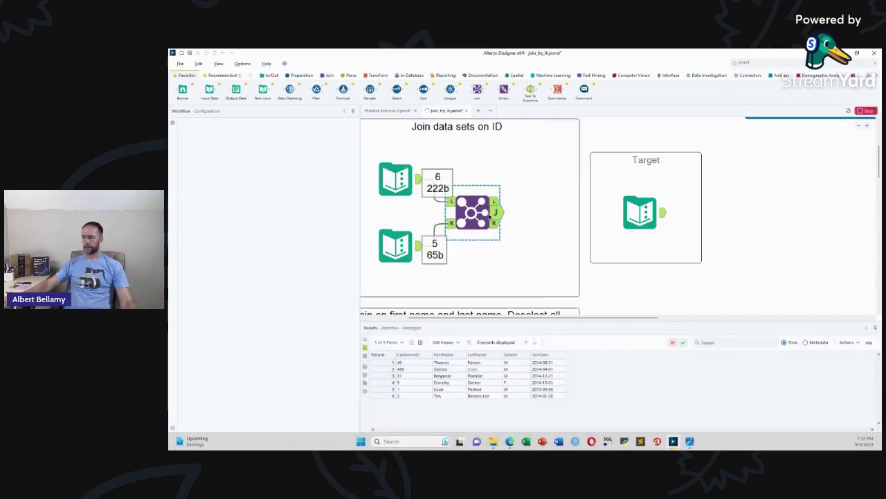
click(570, 261)
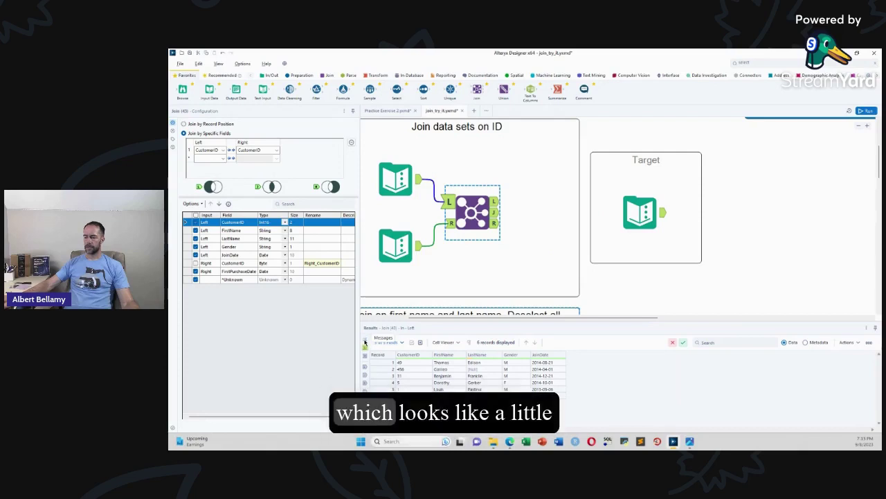
click(365, 342)
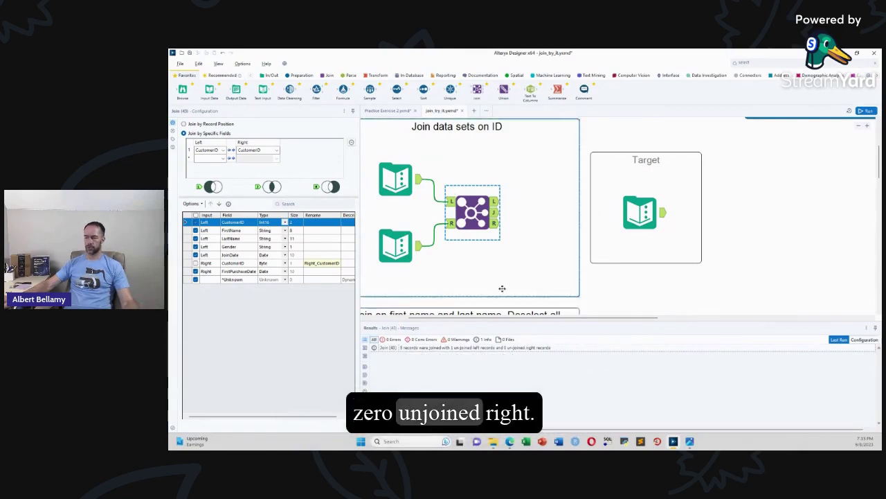
click(399, 181)
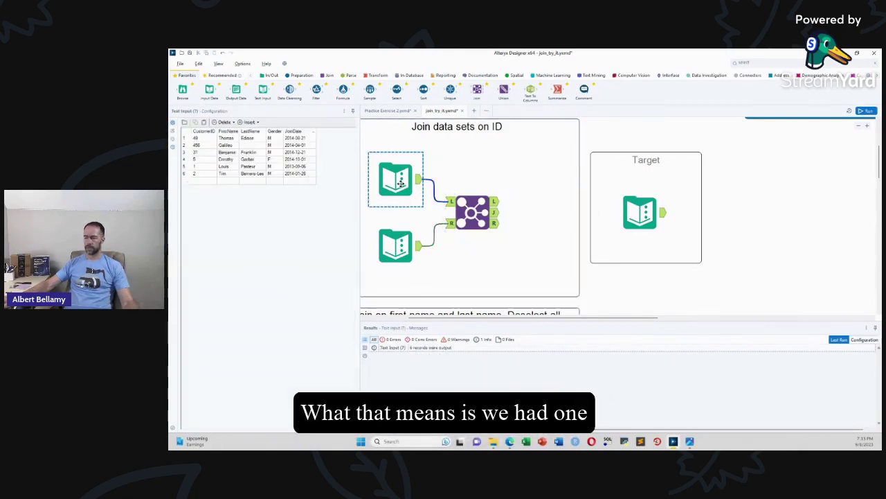
click(420, 182)
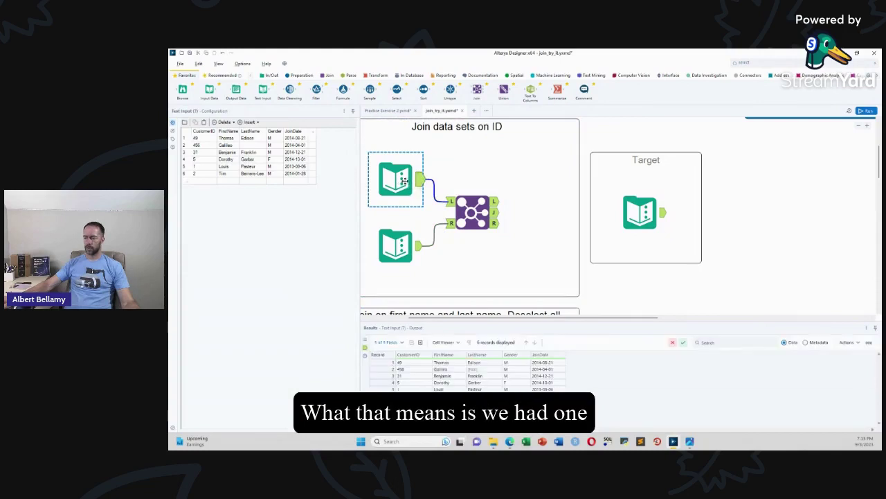
click(400, 245)
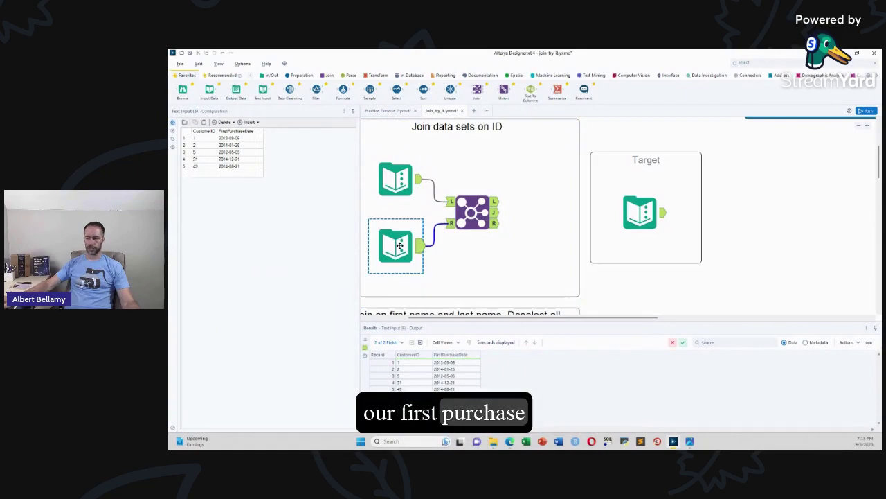
click(397, 192)
ctrl+click(460, 212)
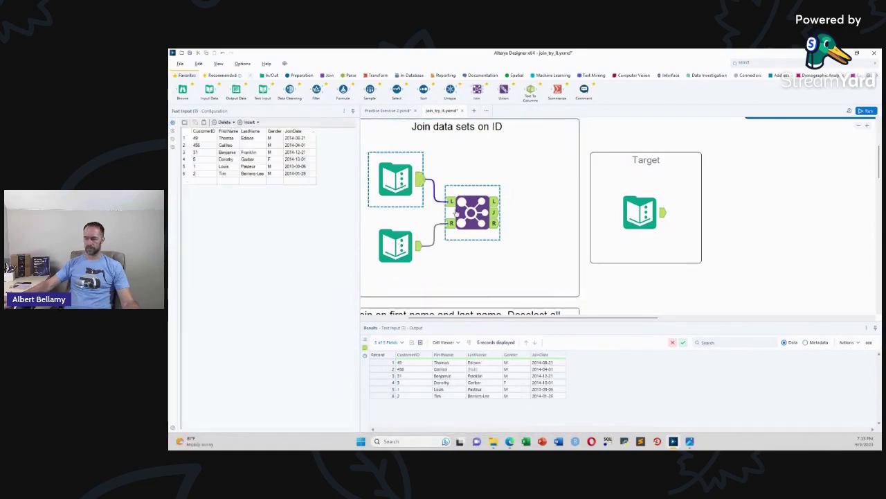
Step: Check the ID join's unmatched outputs: no right-only records and one left-only customer
click(496, 214)
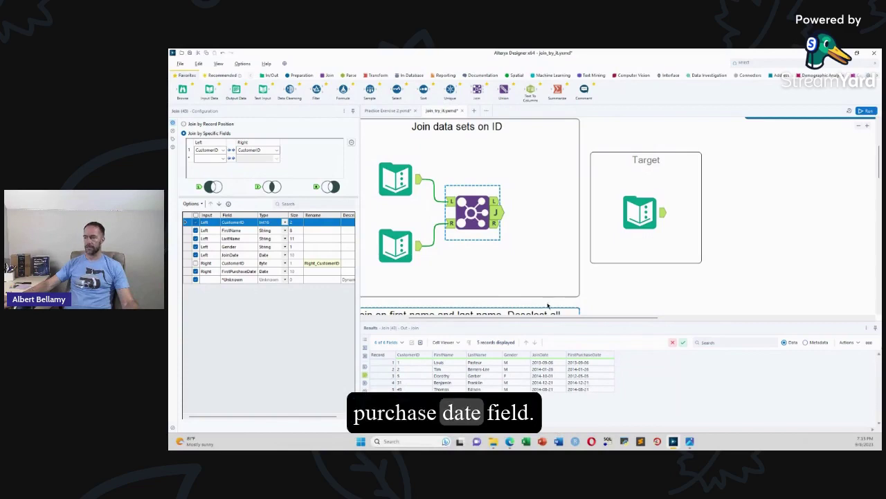
click(495, 224)
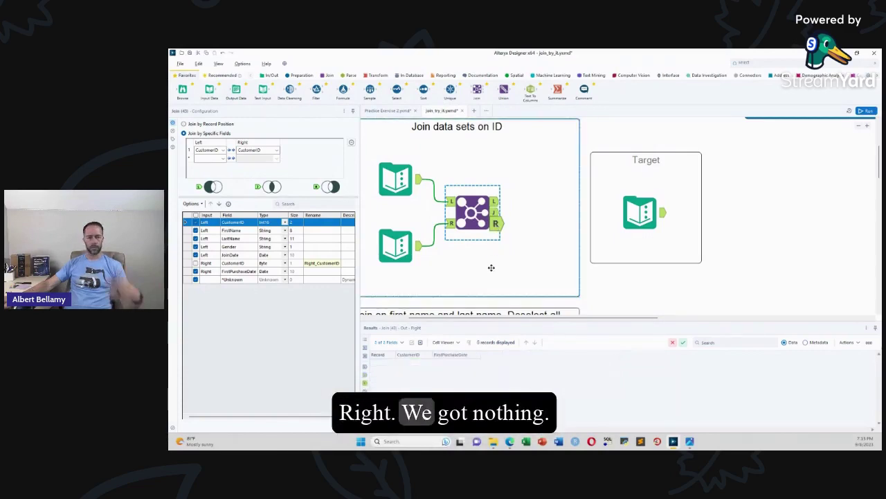
click(495, 202)
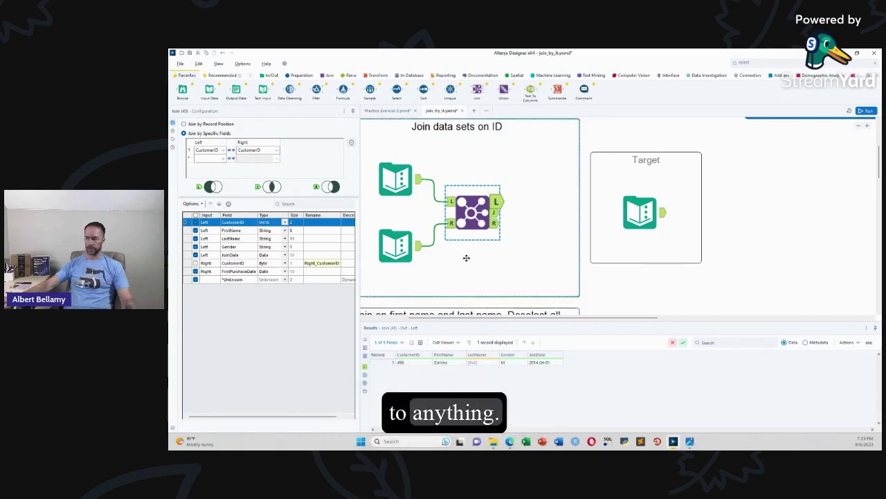
scroll(466, 257, down, 1)
scroll(466, 257, down, 1)
scroll(466, 258, down, 2)
scroll(466, 257, up, 4)
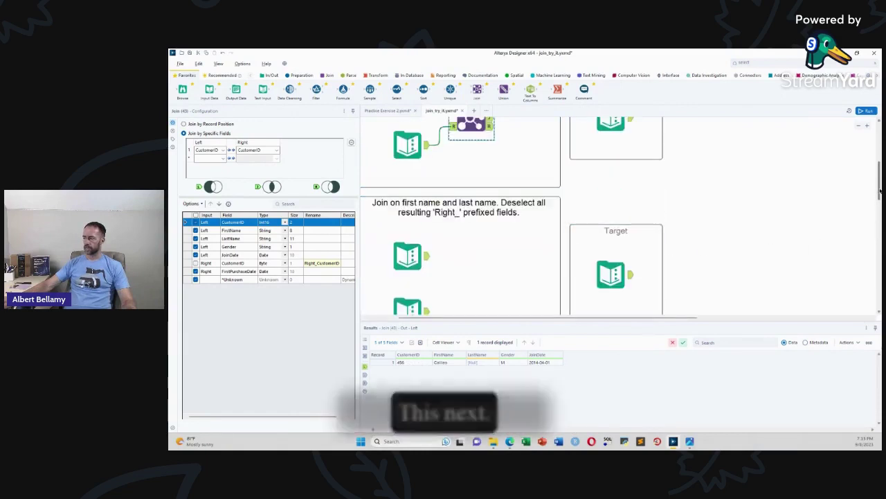
Step: Add a Join on both name-container inputs matching FirstName and LastName, deselecting the right-side name fields
scroll(880, 189, down, 2)
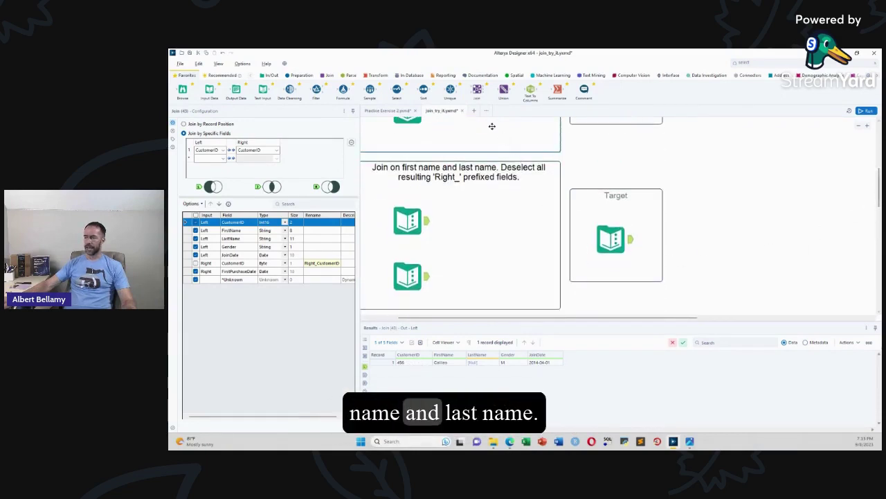
drag(477, 88, 471, 240)
drag(427, 277, 452, 247)
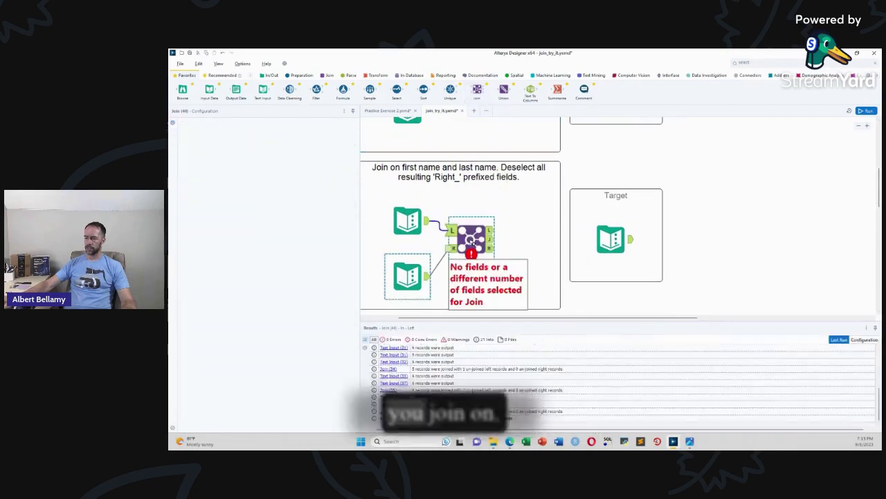
click(470, 239)
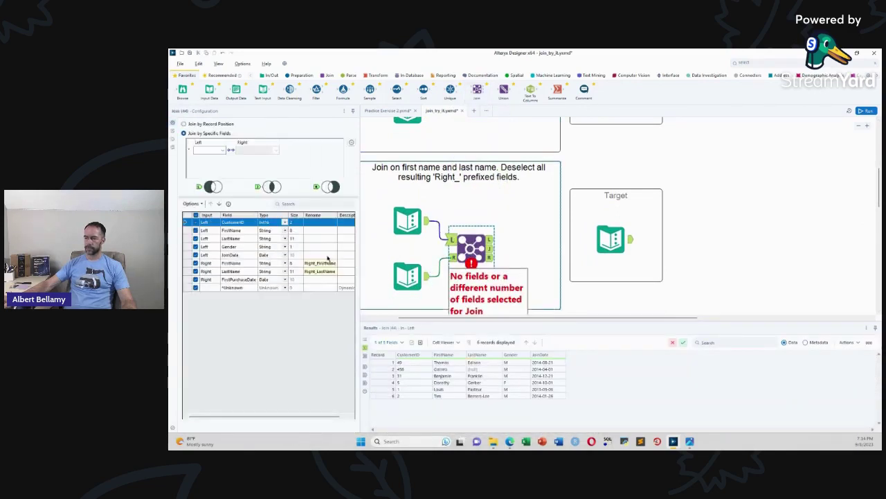
click(223, 150)
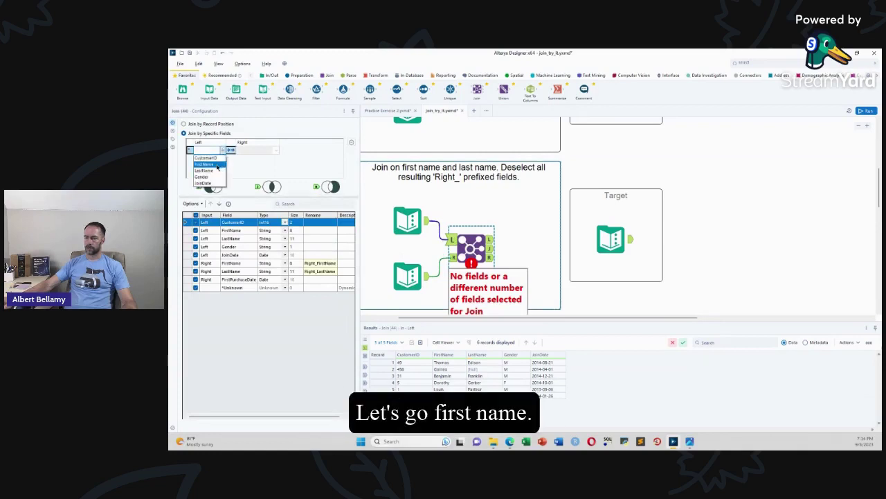
click(222, 159)
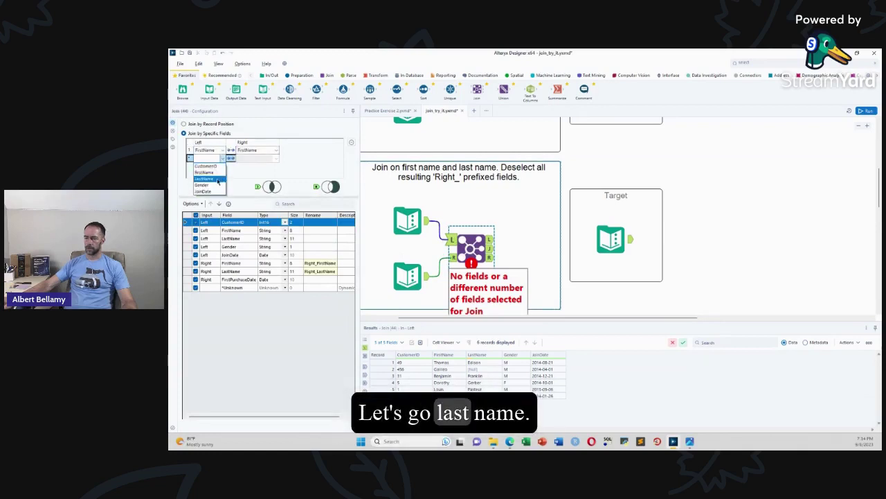
click(217, 179)
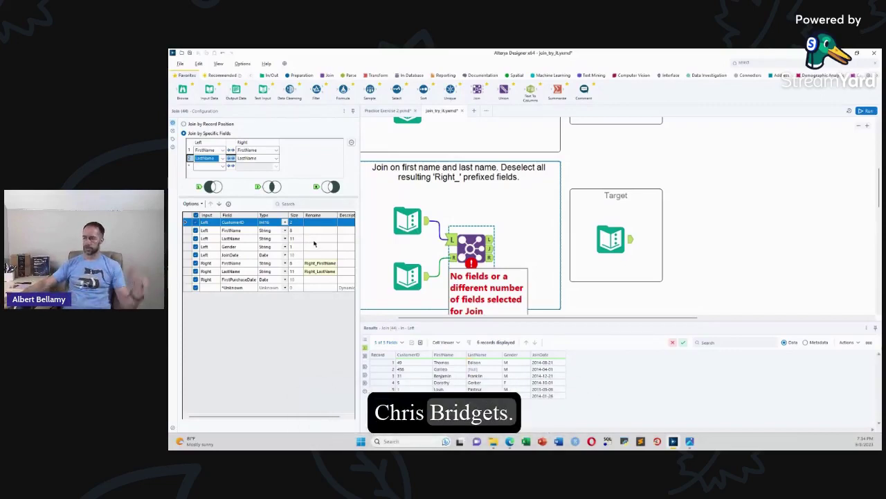
click(196, 263)
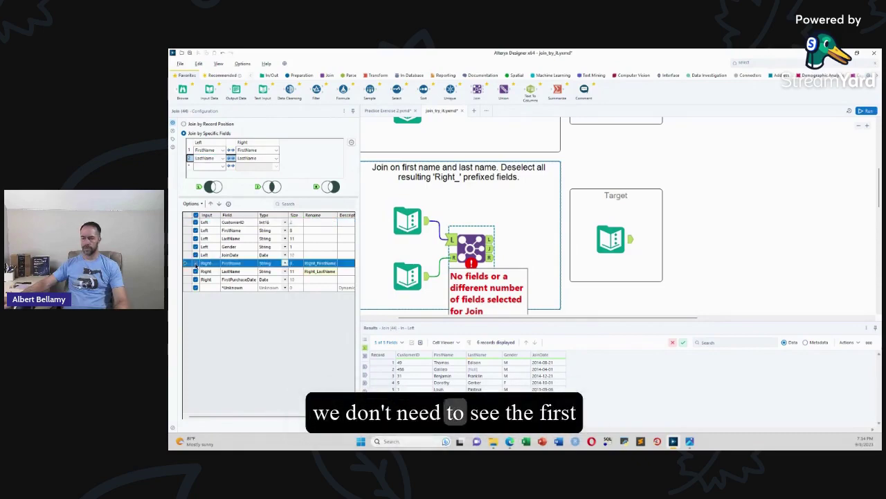
click(196, 271)
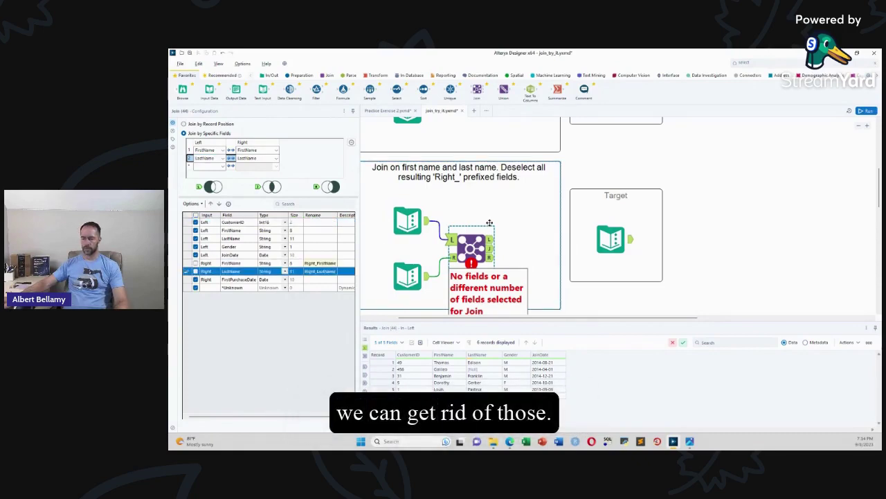
Step: Run the workflow and confirm the name join matched all 6 records, adding FirstPurchaseDate
key(ctrl+r)
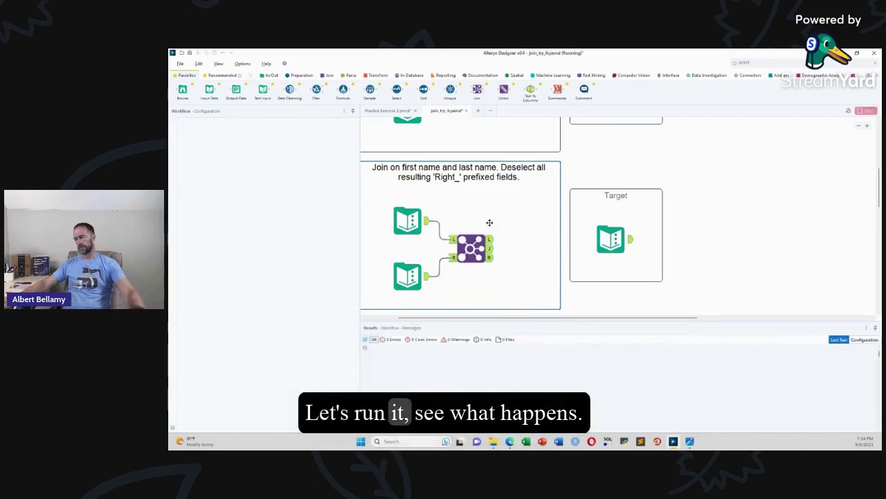
click(491, 228)
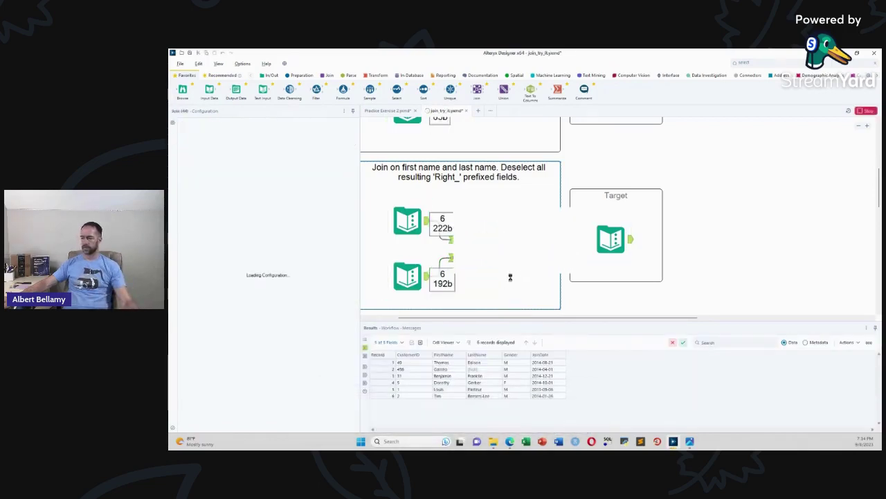
click(565, 261)
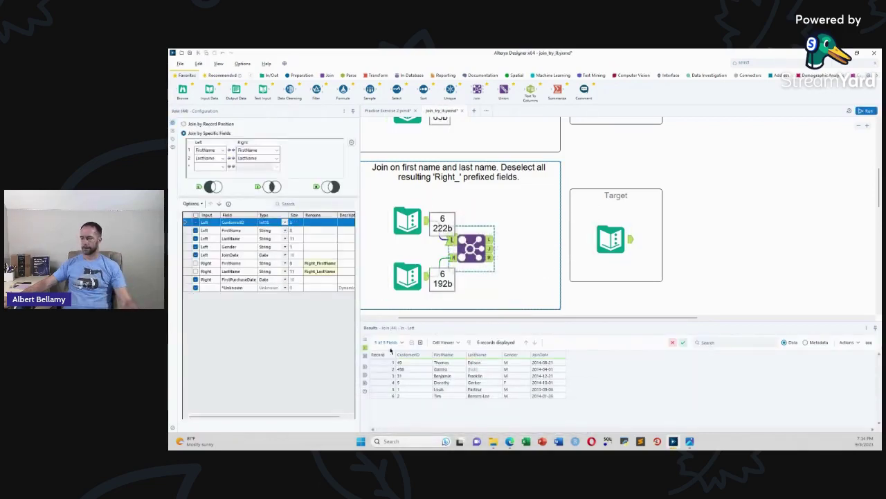
click(365, 390)
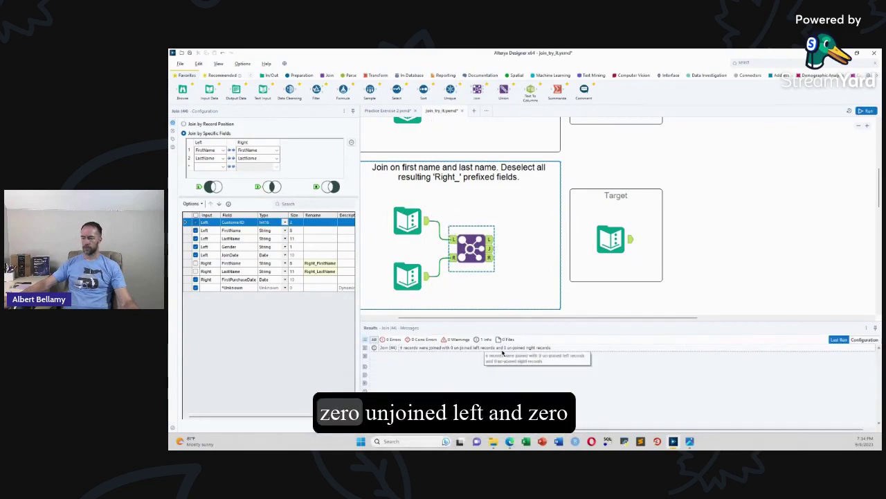
click(491, 248)
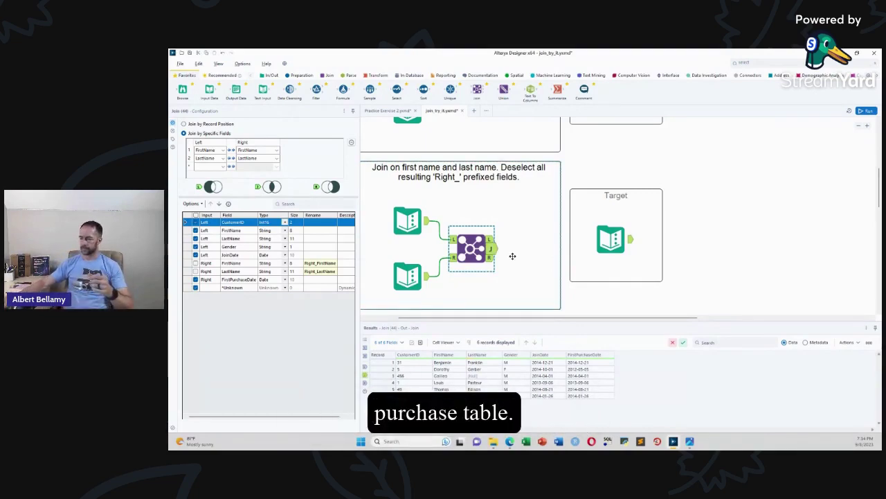
Step: Move to the record-position container and inspect its two input tables
scroll(512, 257, down, 4)
scroll(513, 256, up, 2)
scroll(514, 257, down, 2)
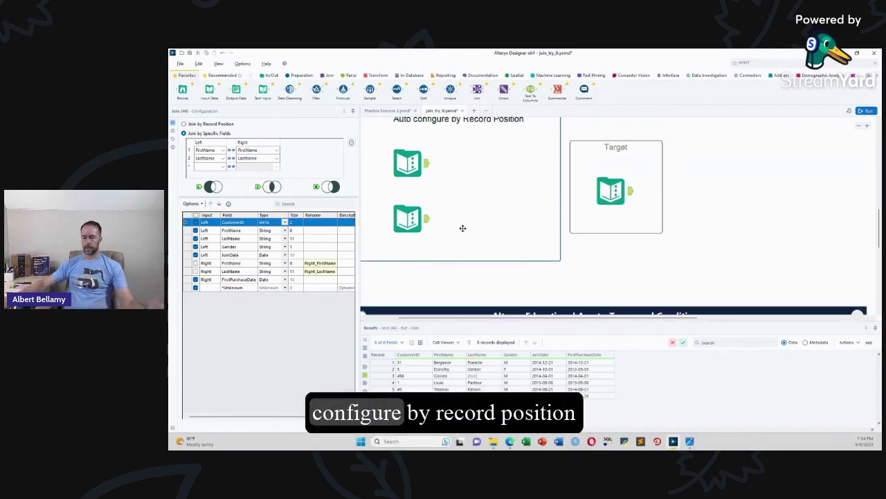
click(423, 166)
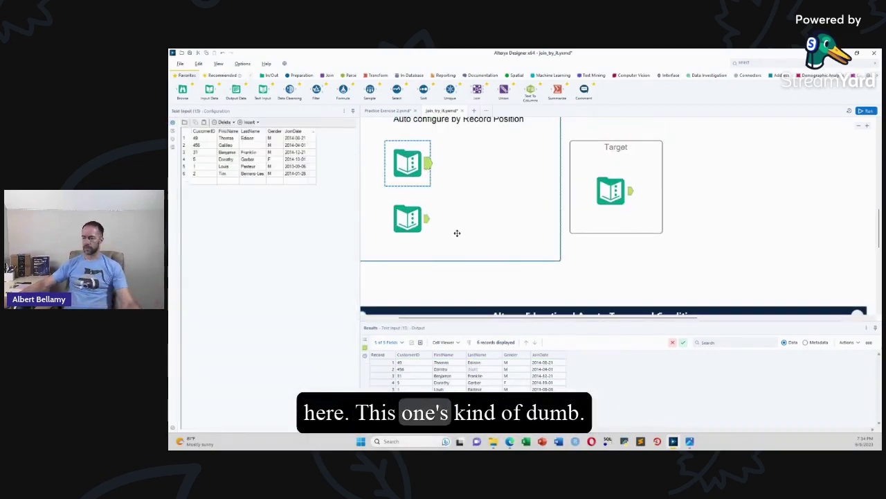
ctrl+click(428, 220)
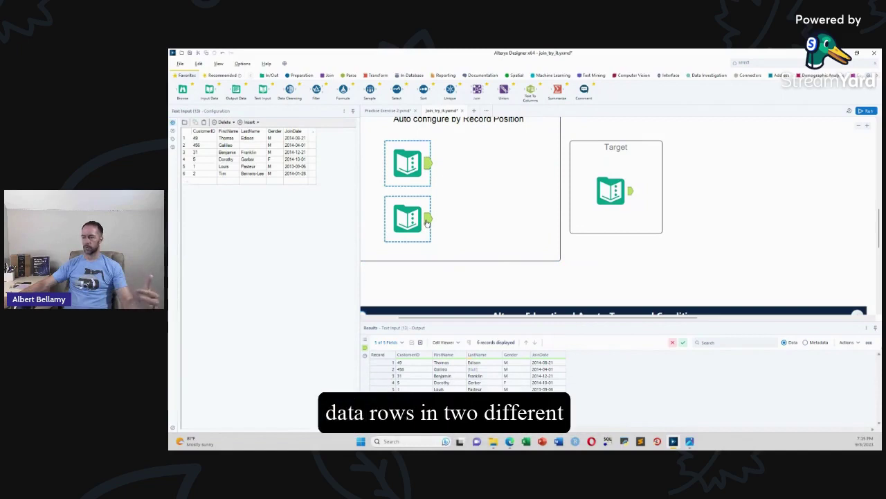
click(427, 220)
ctrl+click(409, 163)
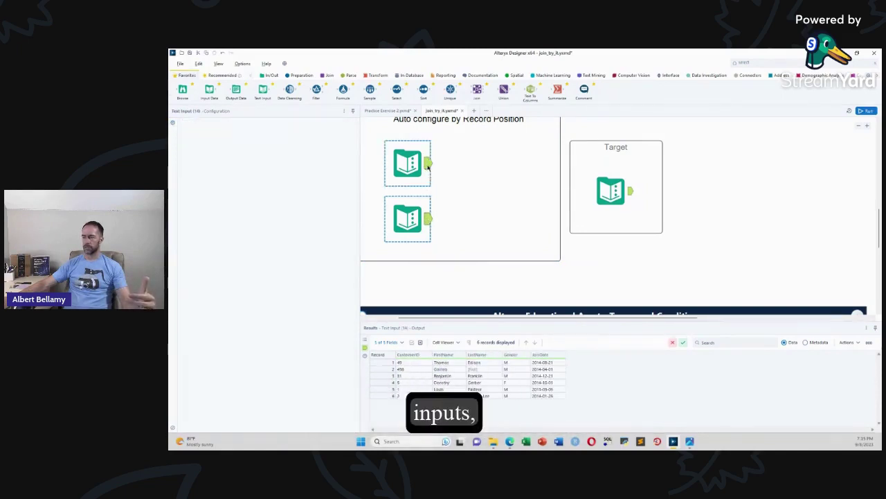
click(408, 162)
Step: Add a Join between the two inputs joining by record position, excluding right-side name fields
drag(477, 90, 468, 184)
drag(427, 219, 452, 191)
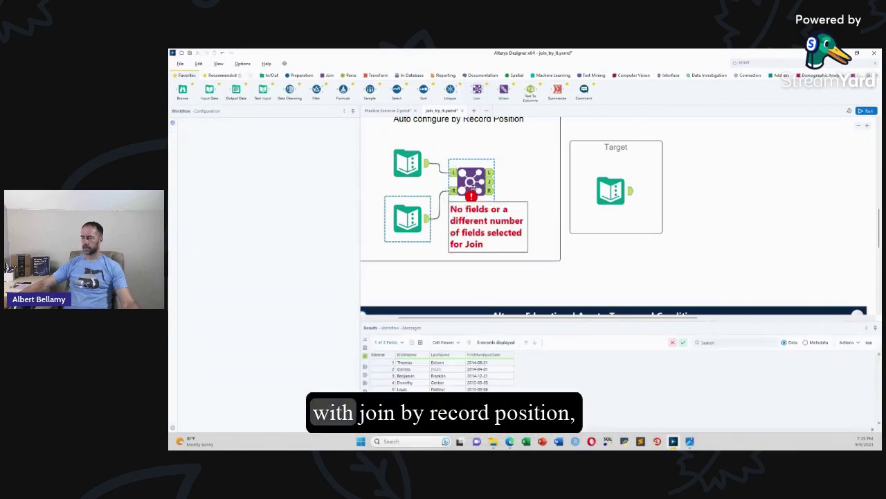
click(184, 123)
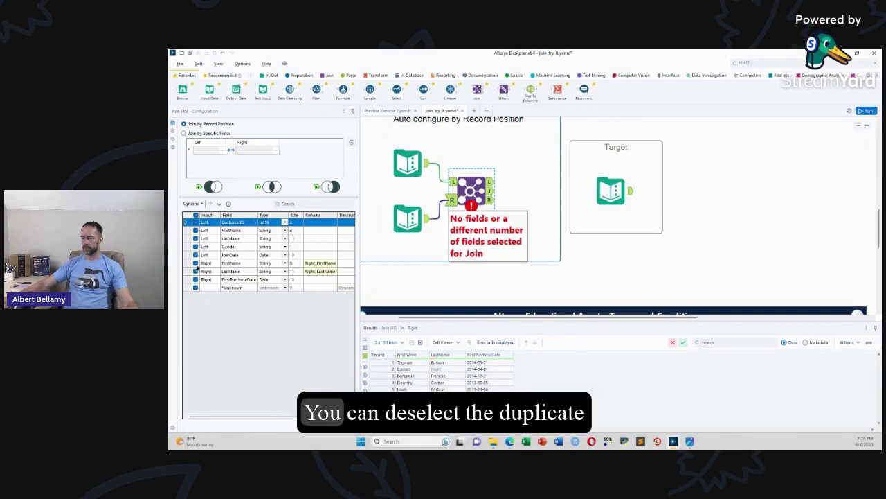
click(196, 263)
click(196, 271)
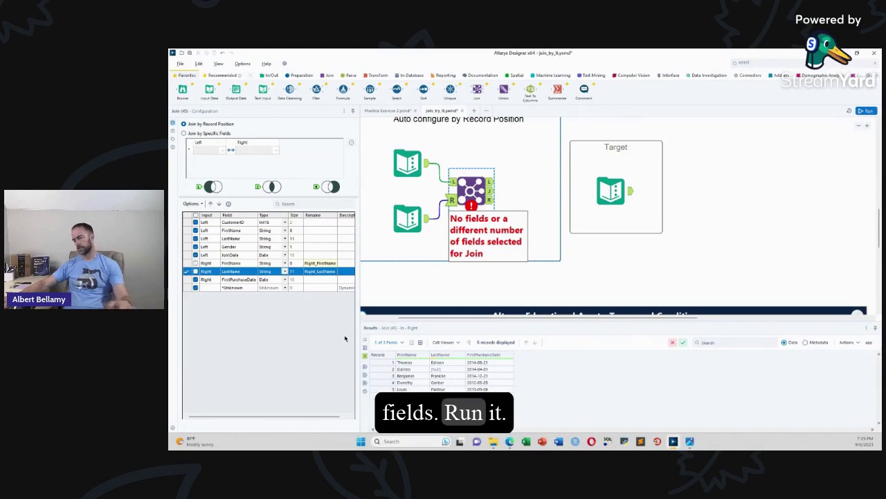
Step: Run the by-position join, review its 6 joined records and inputs, then close join_try_it.yxmd
key(ctrl+r)
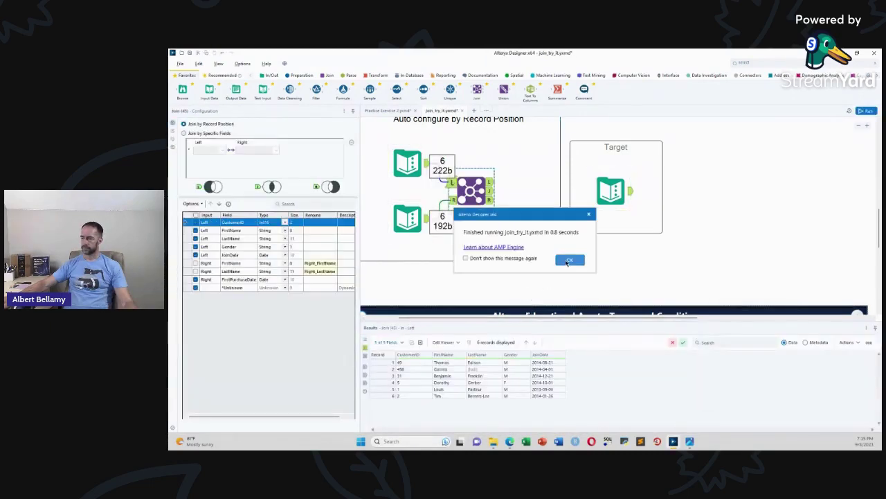
click(566, 260)
click(491, 183)
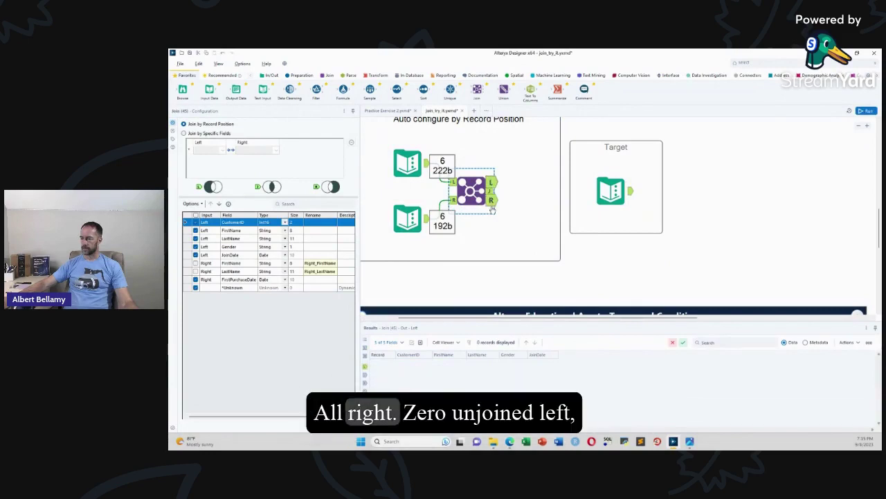
click(491, 200)
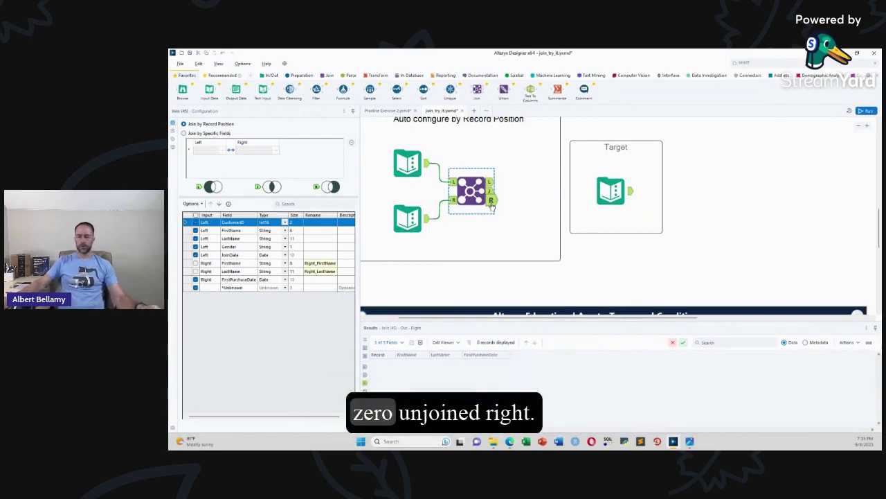
click(490, 192)
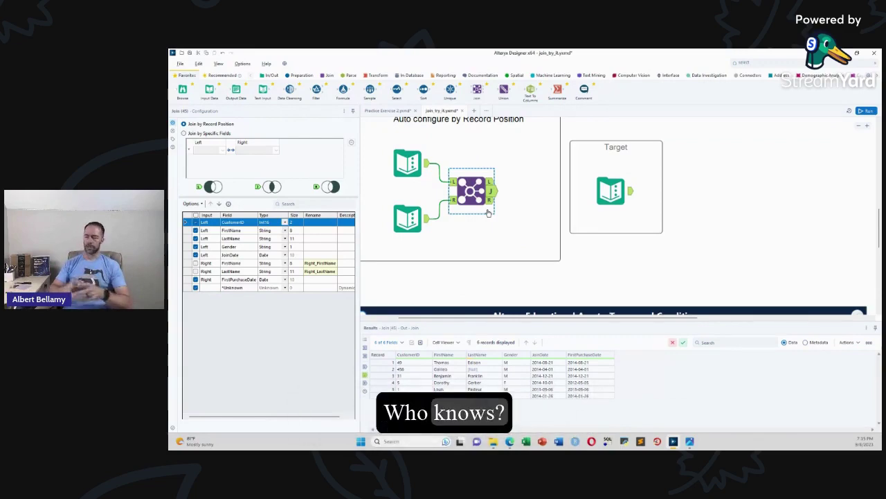
click(409, 220)
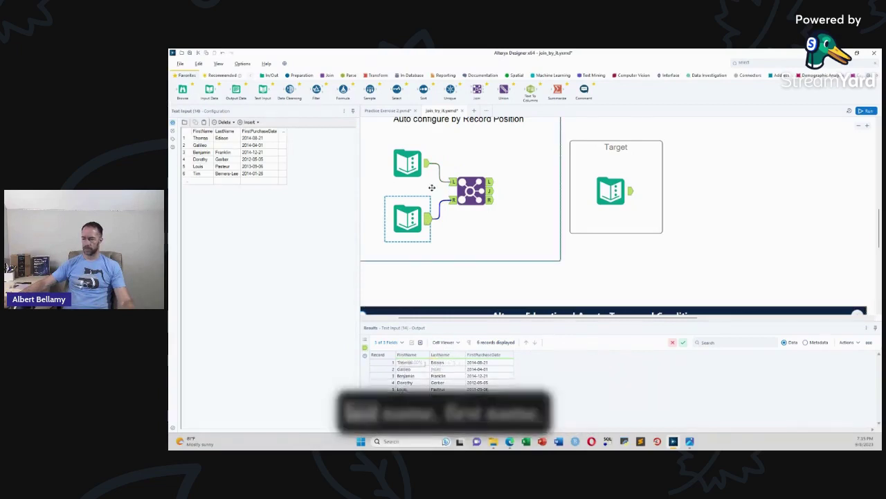
click(407, 163)
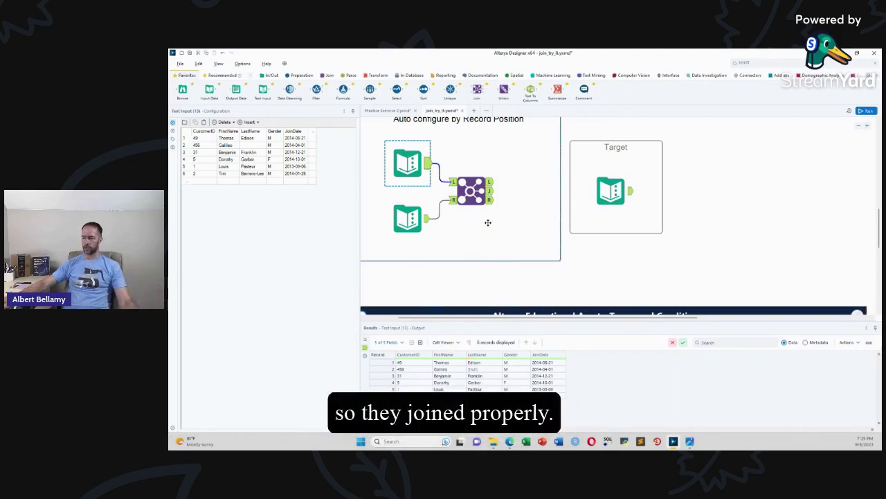
click(477, 191)
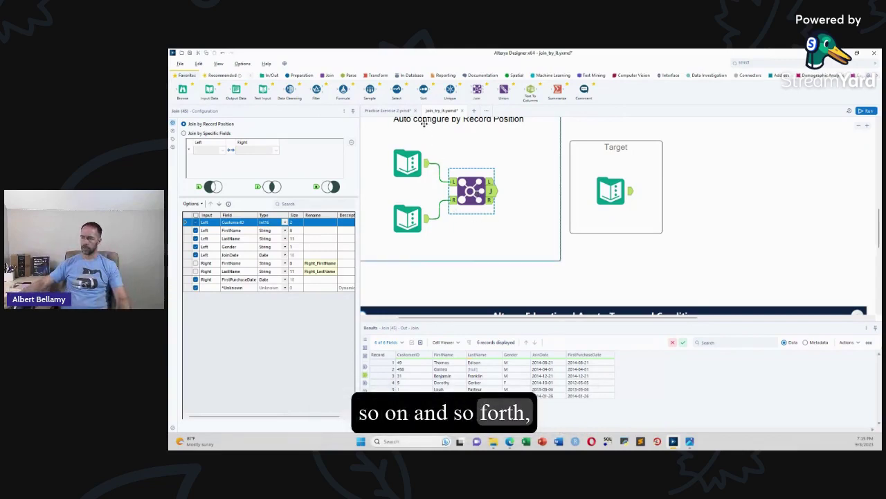
click(462, 112)
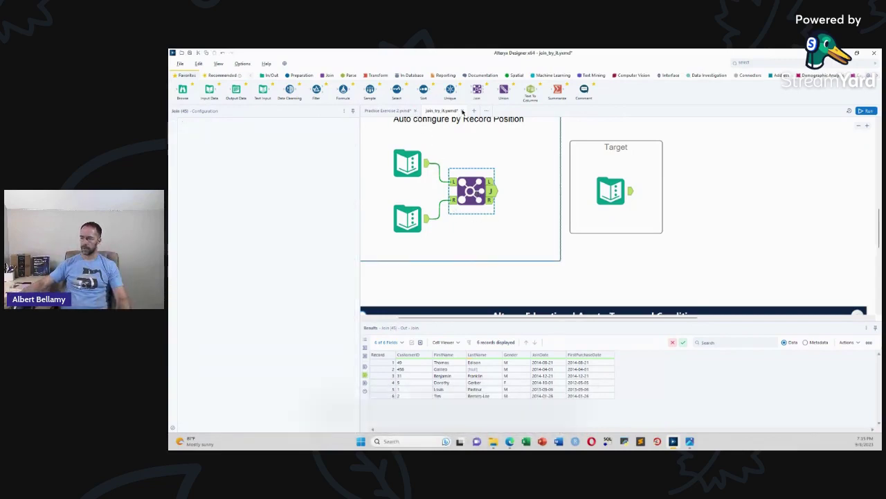
Step: Discard the unsaved join_try_it changes and switch back to the browser's learning path
click(536, 273)
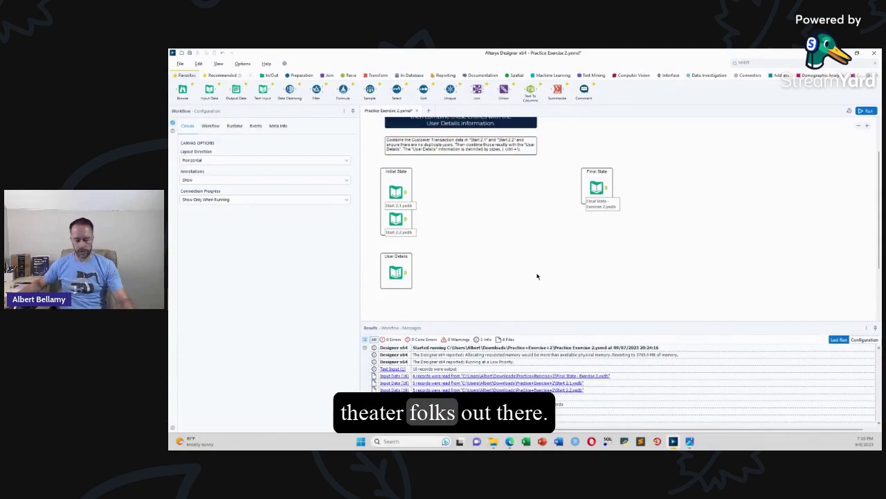
key(alt+Tab)
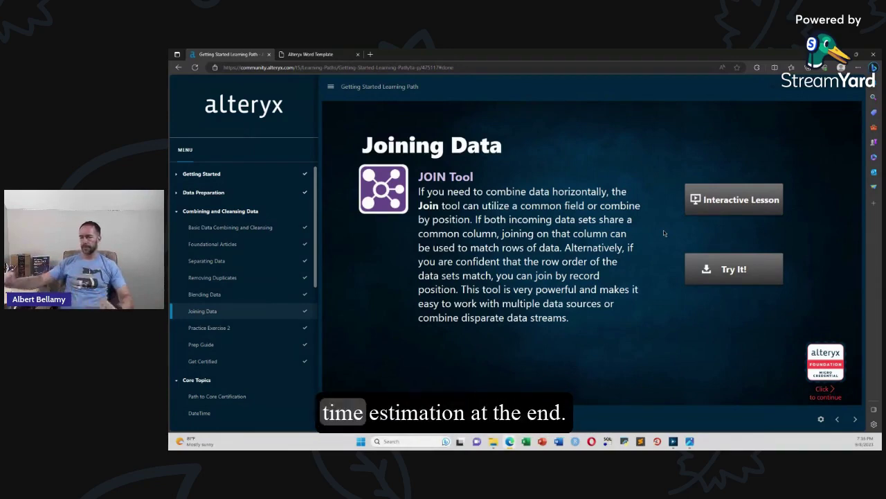
Step: Open the Practice Exercise 2 lesson in the Getting Started learning path
click(209, 331)
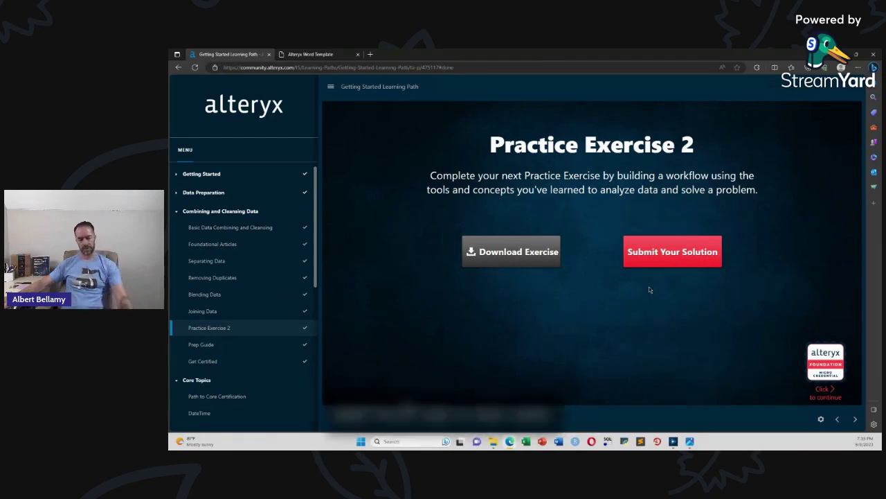
Step: Return to Practice Exercise 2 and preview the Start 2.1, Start 2.2 and pipe-delimited User Details inputs
key(alt+Tab)
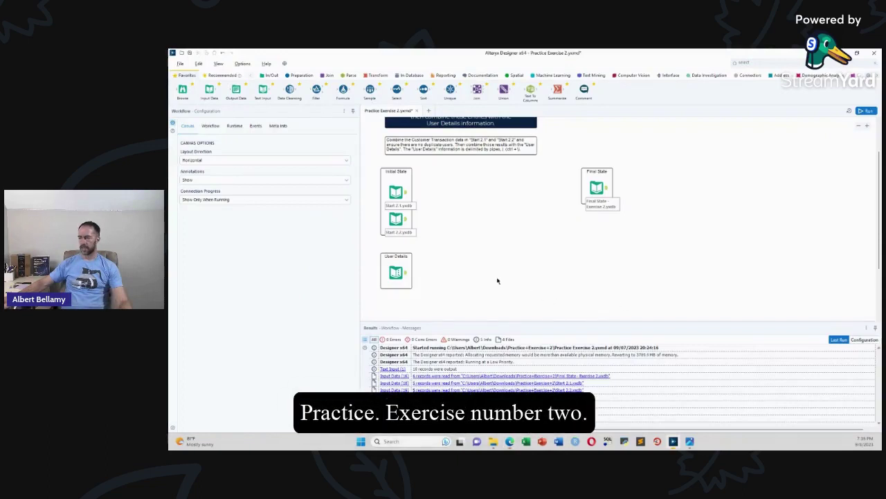
scroll(497, 281, up, 1)
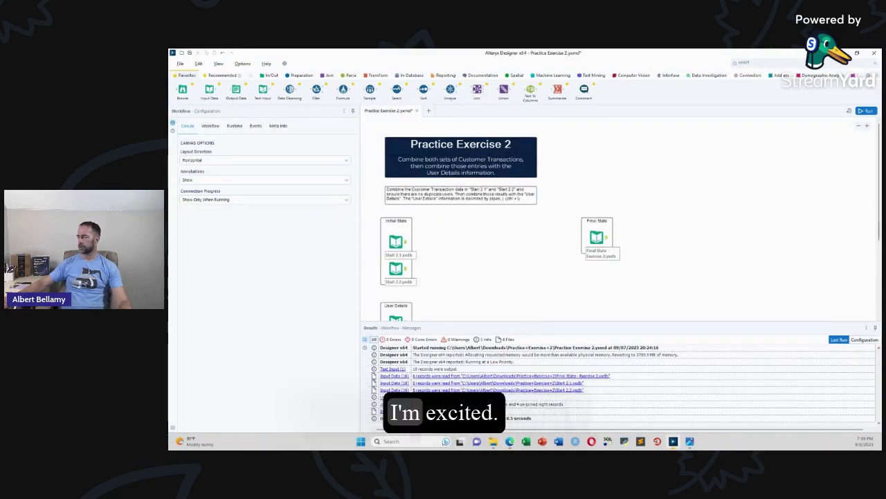
drag(879, 211, 879, 231)
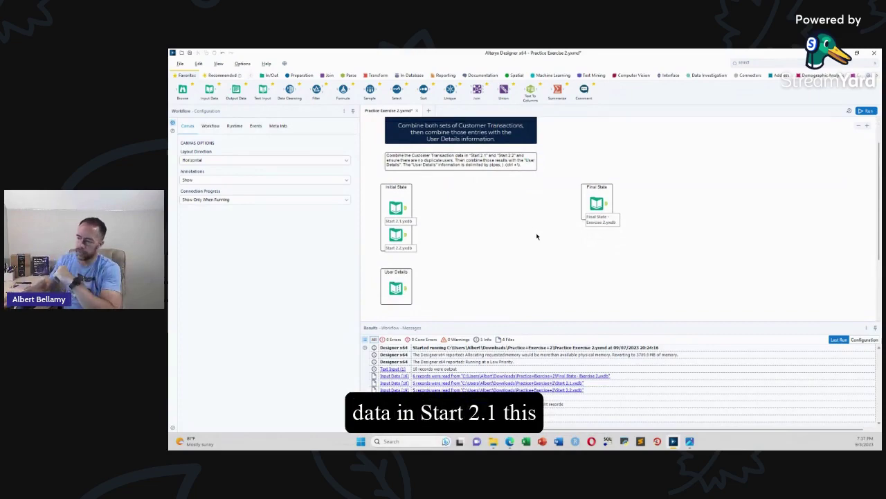
click(394, 208)
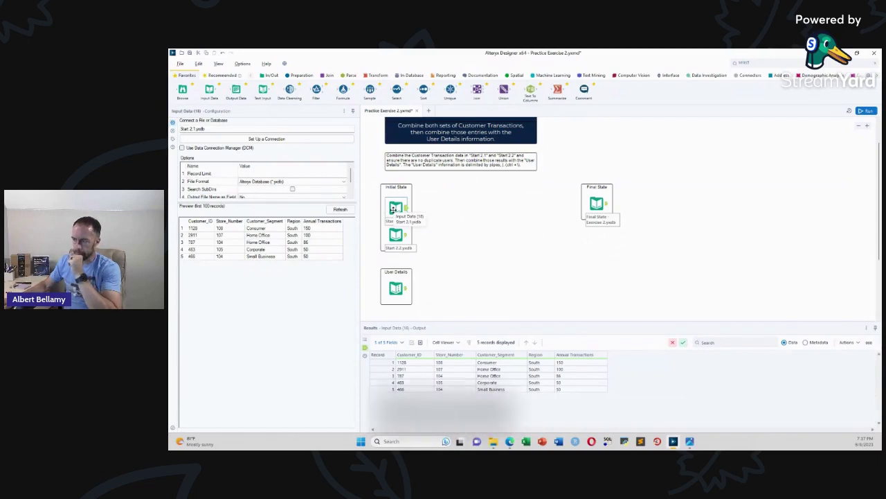
click(399, 237)
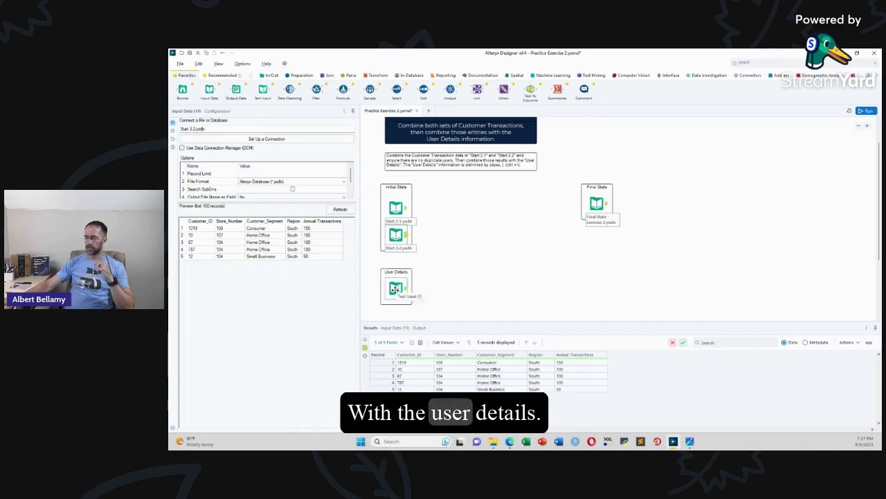
click(395, 288)
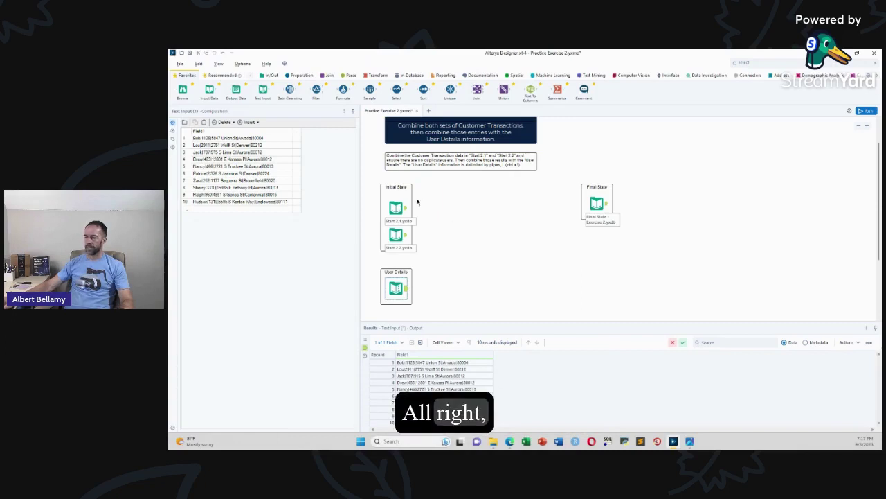
click(396, 207)
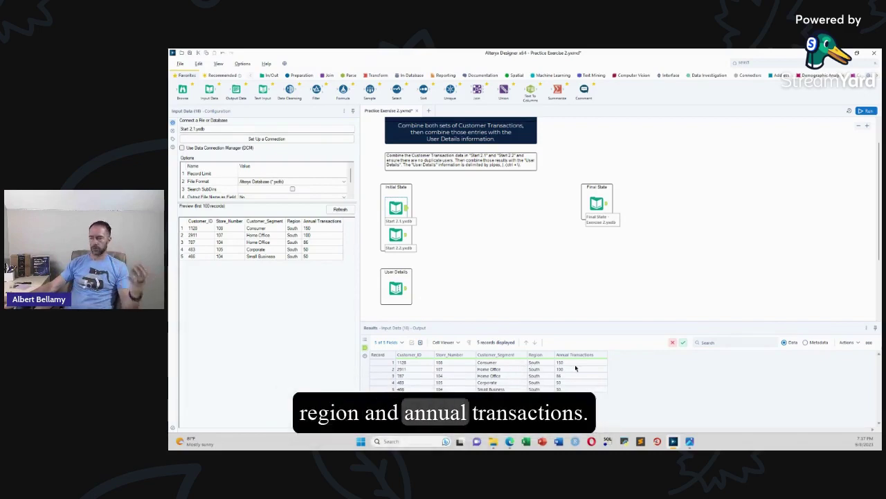
Step: Switch between the Start 2.1 and Start 2.2 results to compare their five fields and Customer IDs
click(396, 236)
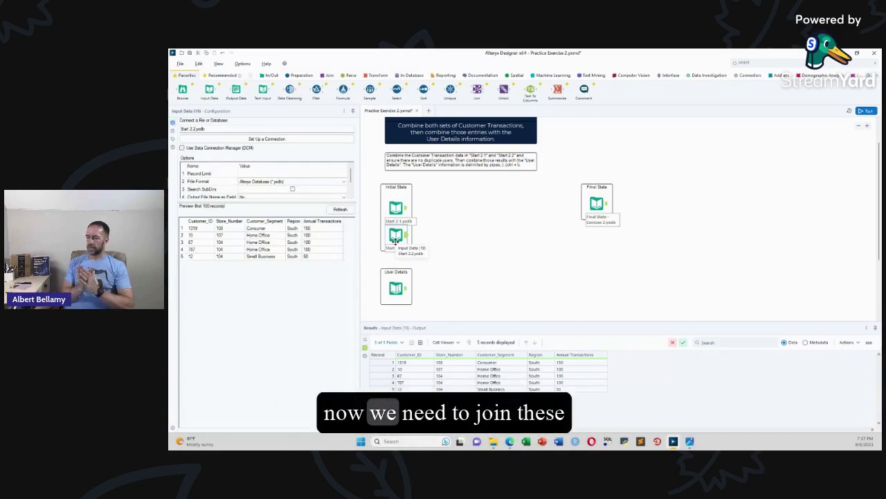
click(396, 206)
click(395, 235)
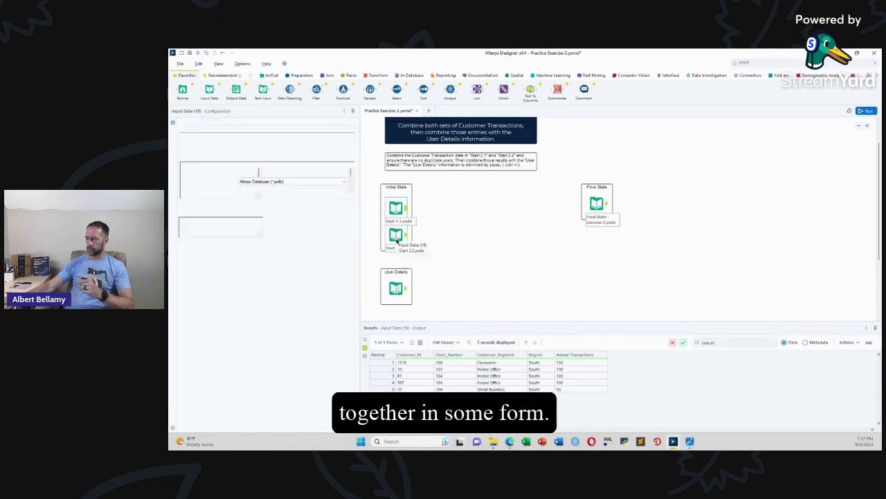
click(395, 207)
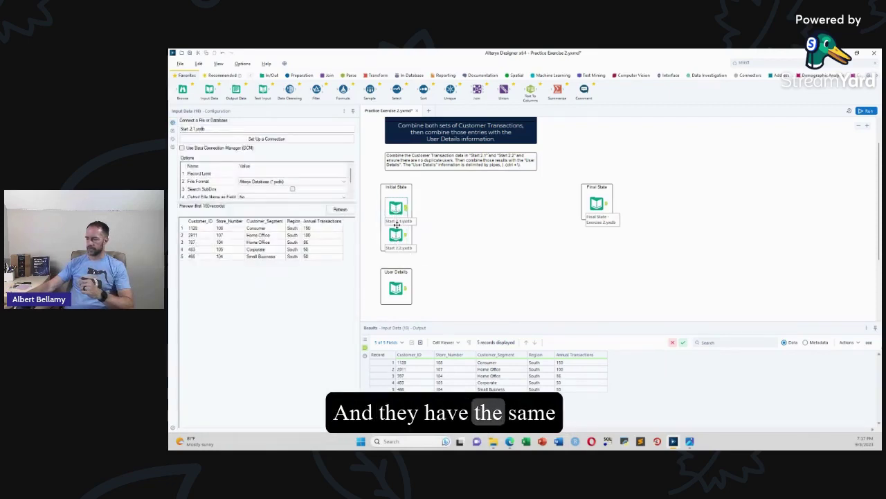
click(396, 236)
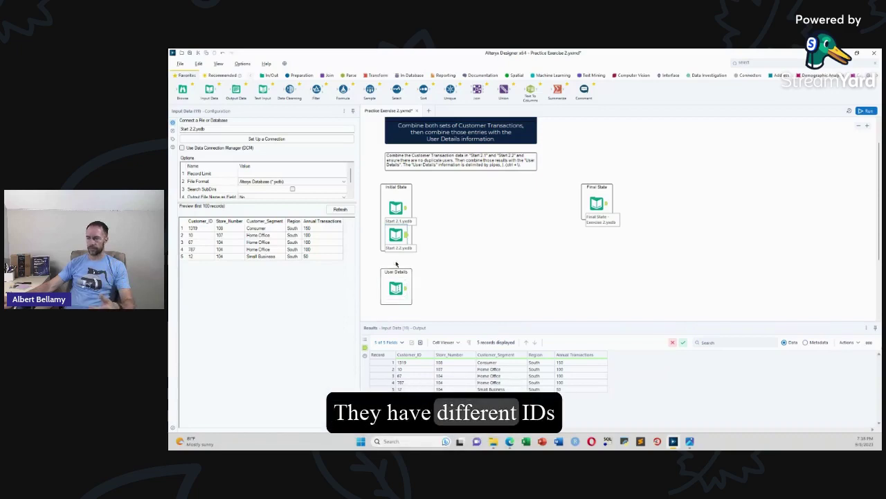
click(396, 207)
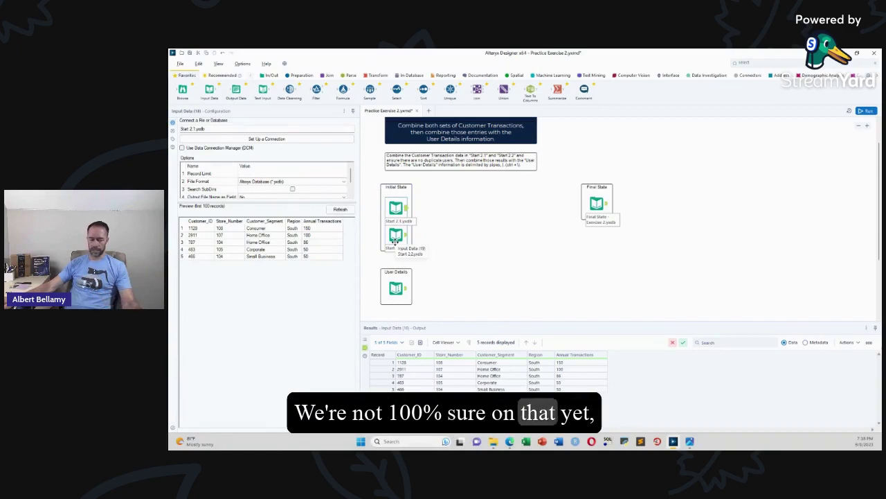
click(395, 236)
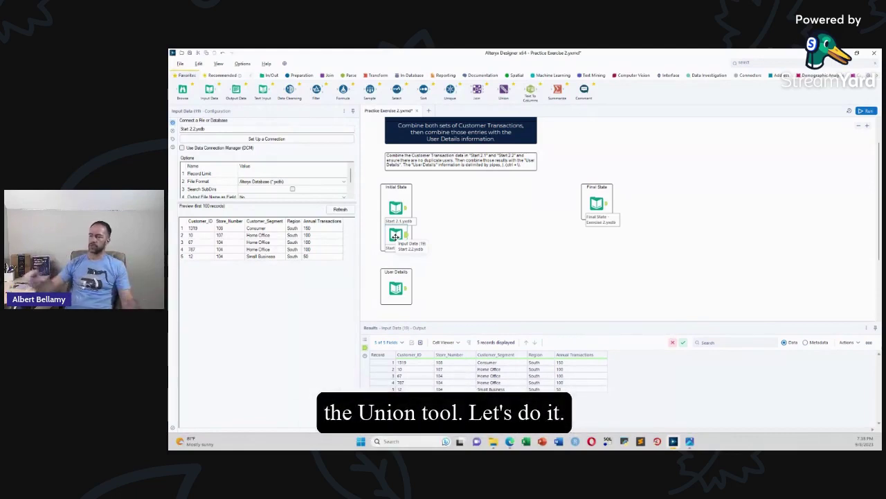
Step: Add a Union fed by Start 2.1 and Start 2.2, then run the workflow to get 10 stacked records
mouse_move(504, 90)
mouse_down()
mouse_move(485, 162)
mouse_move(426, 235)
mouse_move(445, 221)
mouse_up()
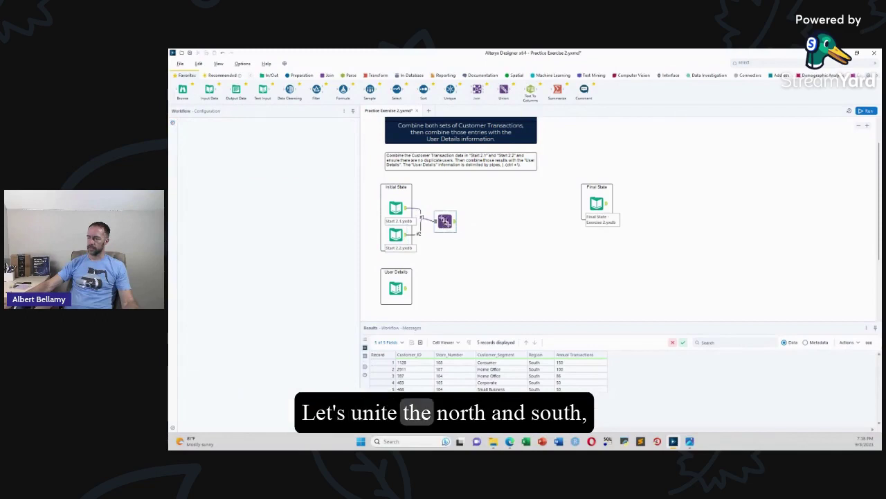
click(445, 220)
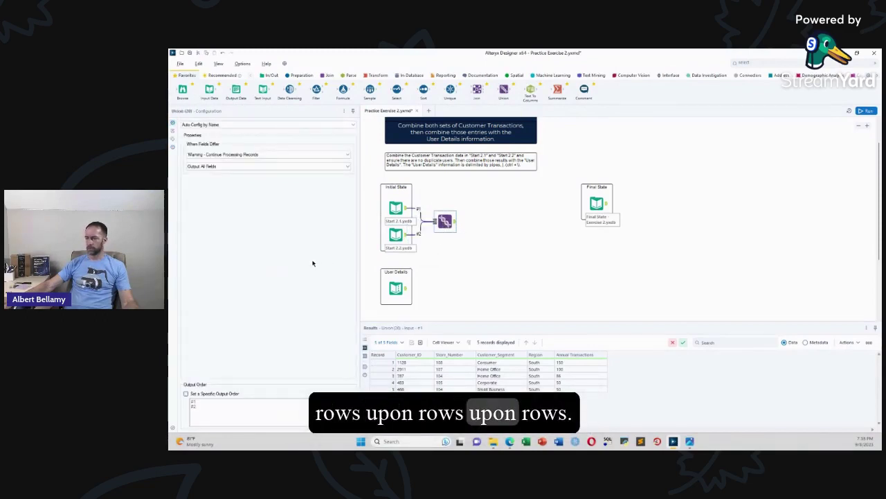
click(397, 208)
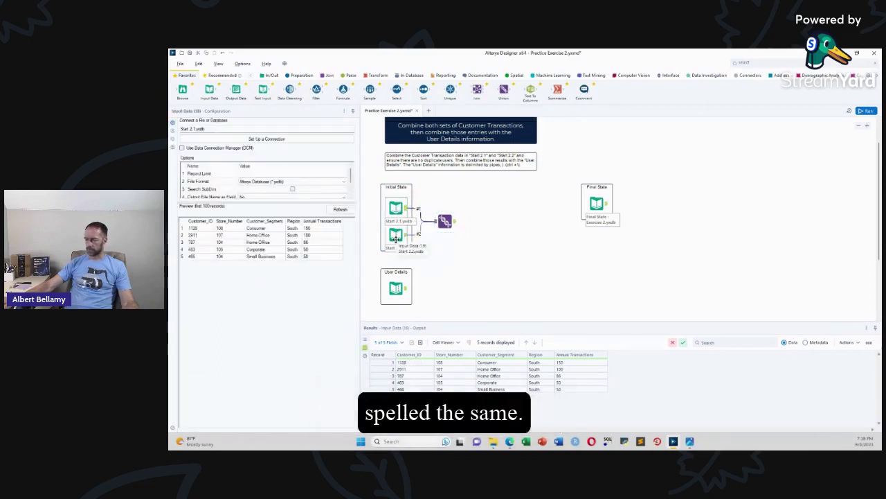
click(396, 239)
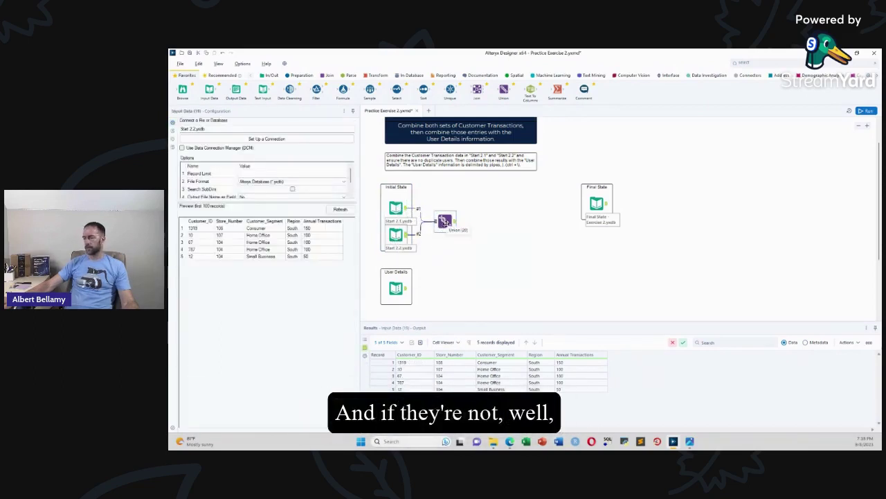
click(447, 222)
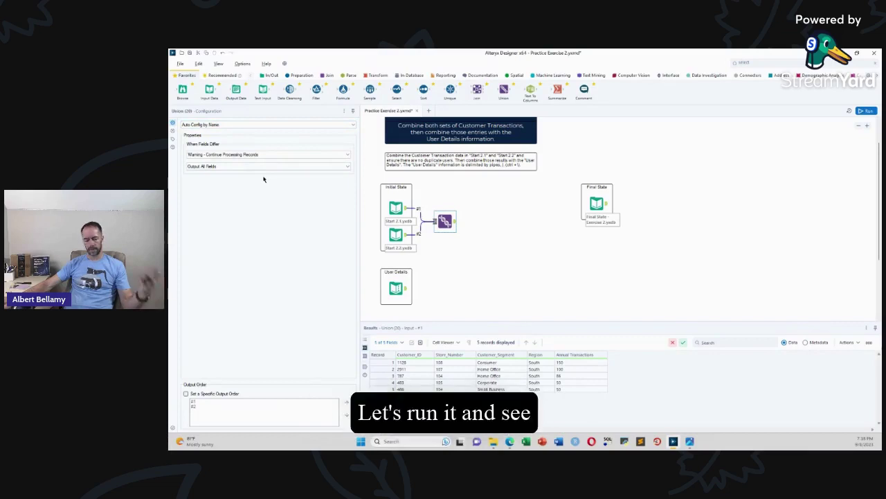
key(ctrl+r)
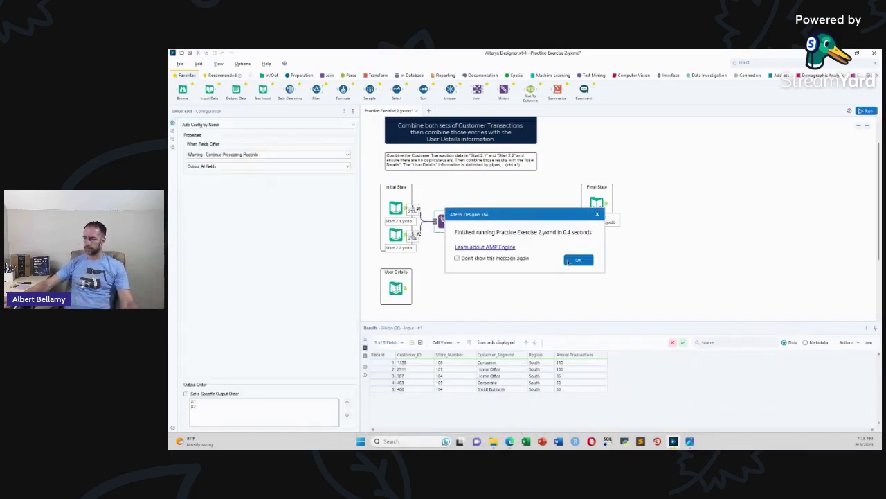
click(579, 260)
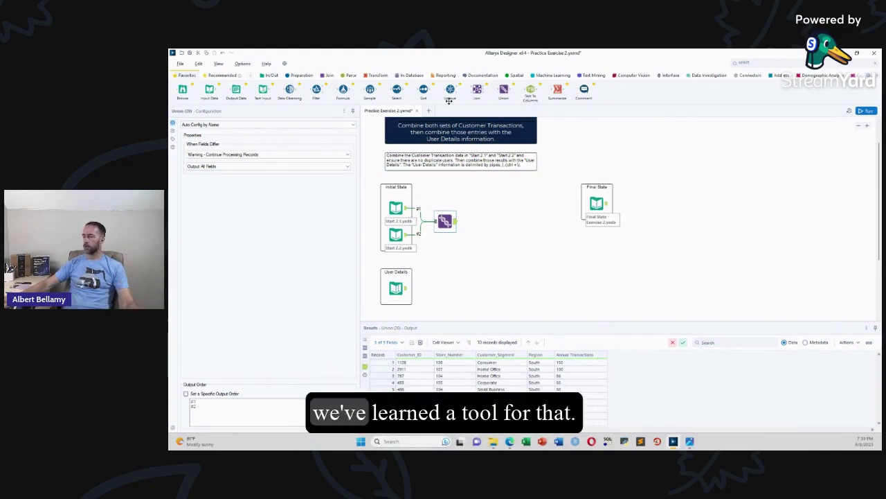
Step: Add a Unique tool on Customer_ID after the Union, run, and view its 9 unique records and the duplicate
drag(480, 209, 481, 221)
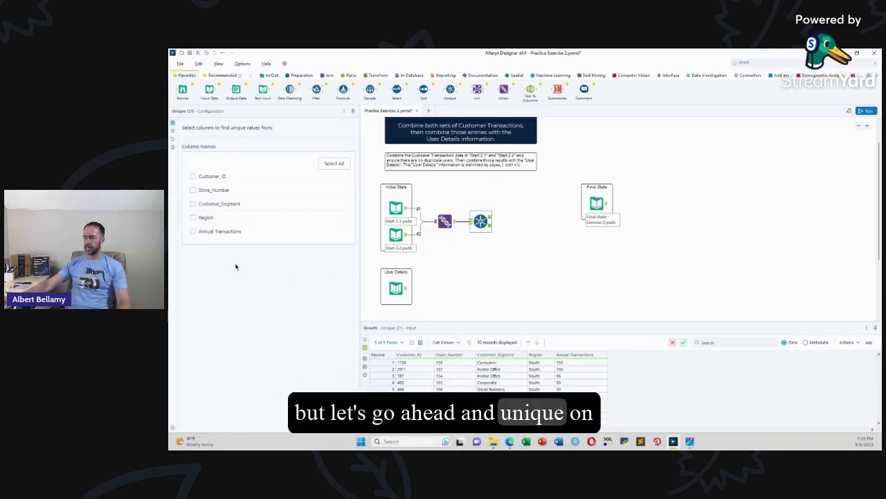
click(194, 175)
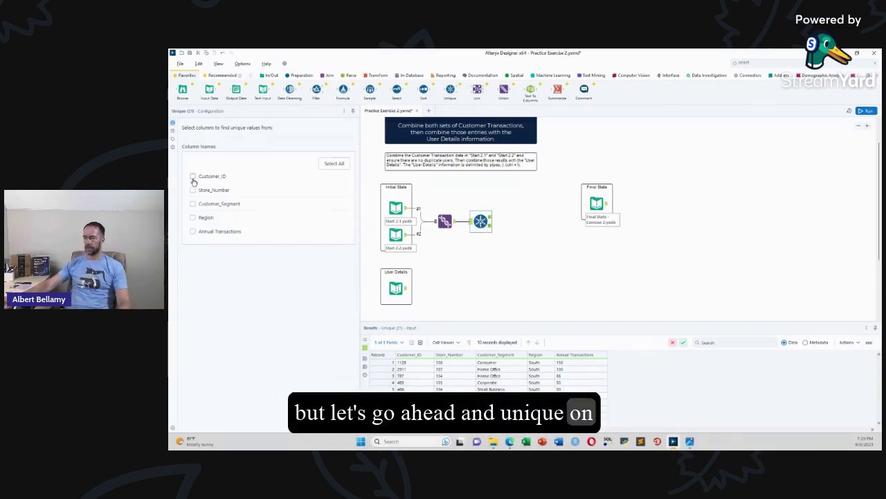
click(459, 272)
key(ctrl+r)
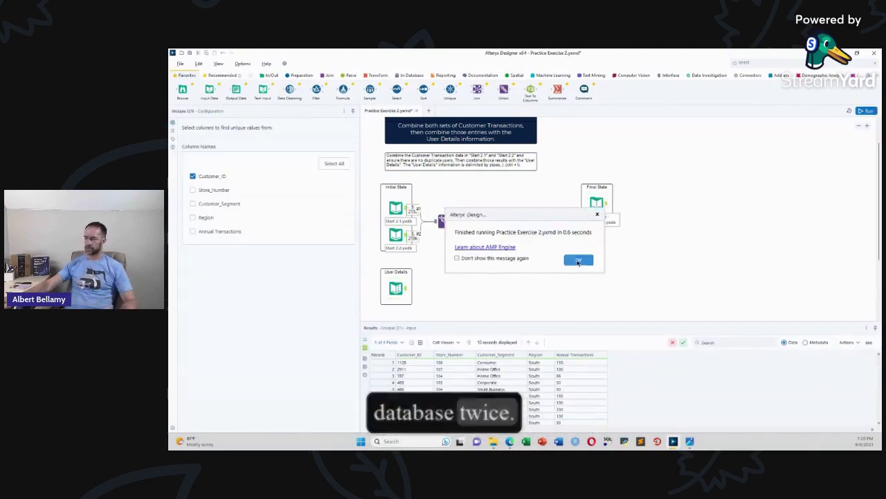
key(ctrl+r)
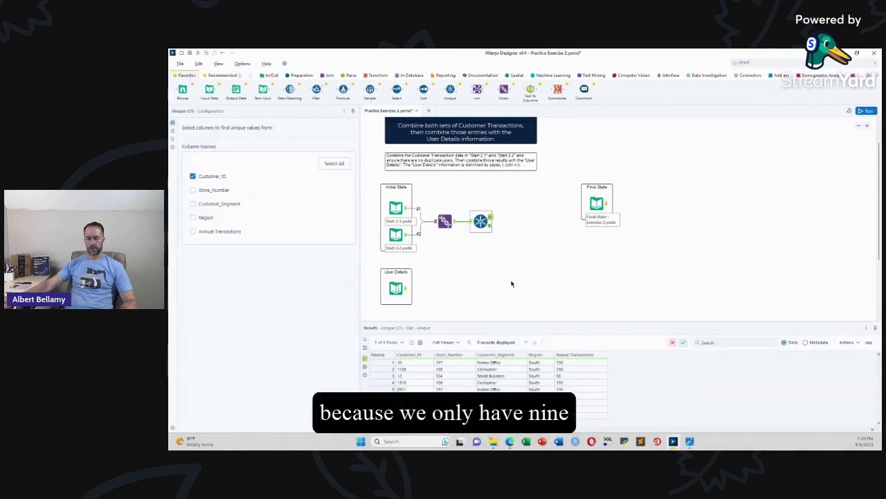
click(489, 226)
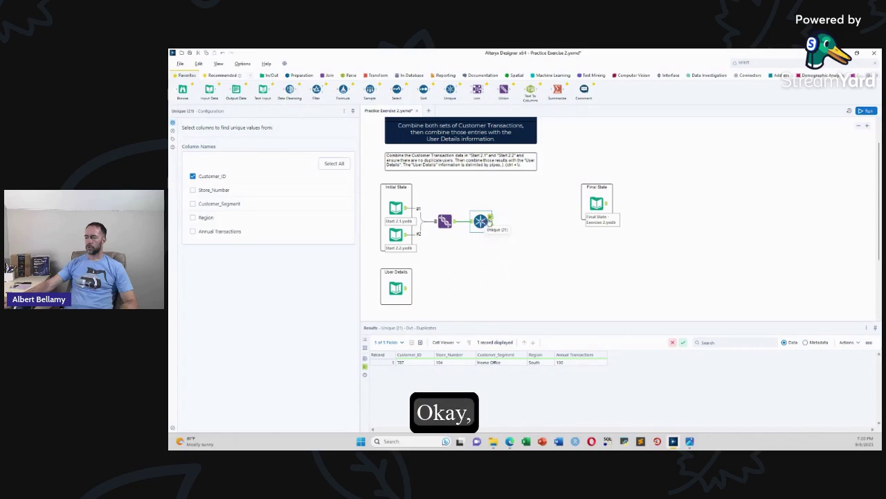
click(489, 218)
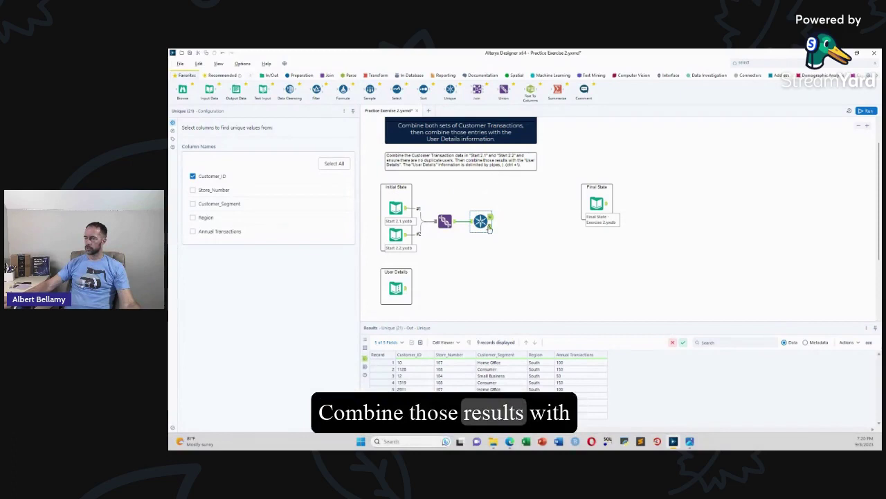
Step: Split User Details Field1 into 5 columns on the | delimiter with Text To Columns and run the workflow
click(406, 293)
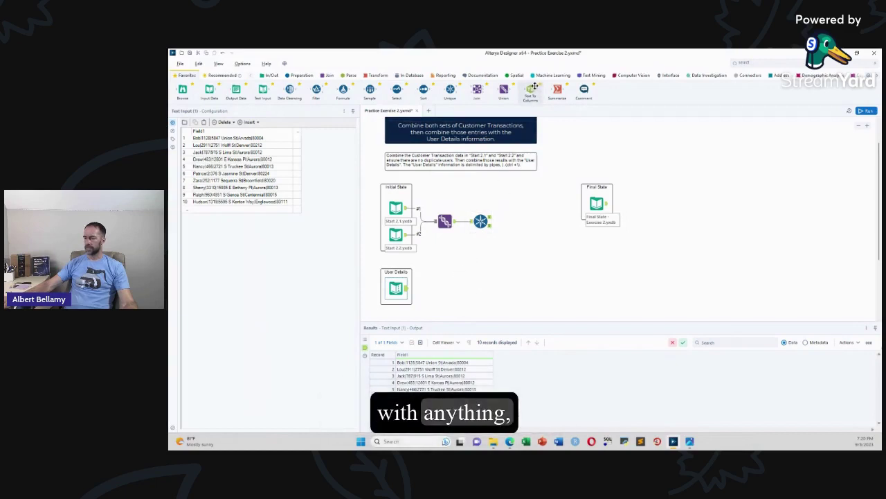
drag(530, 90, 486, 284)
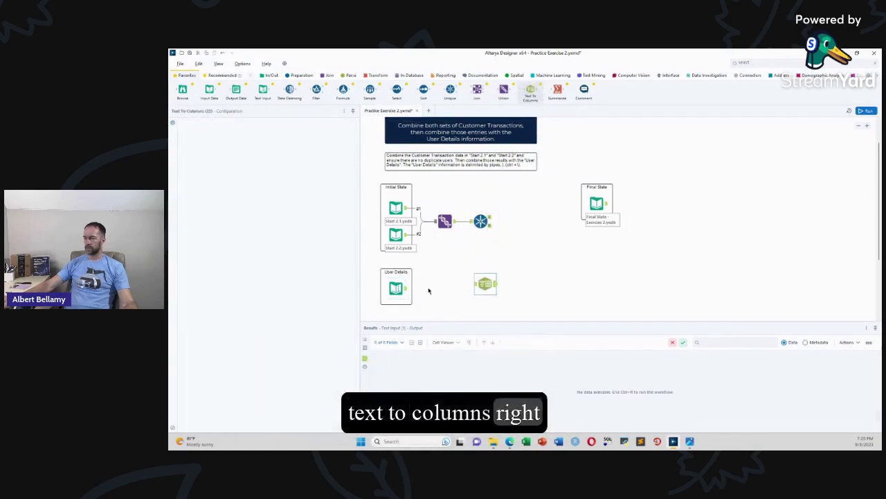
drag(407, 288, 480, 286)
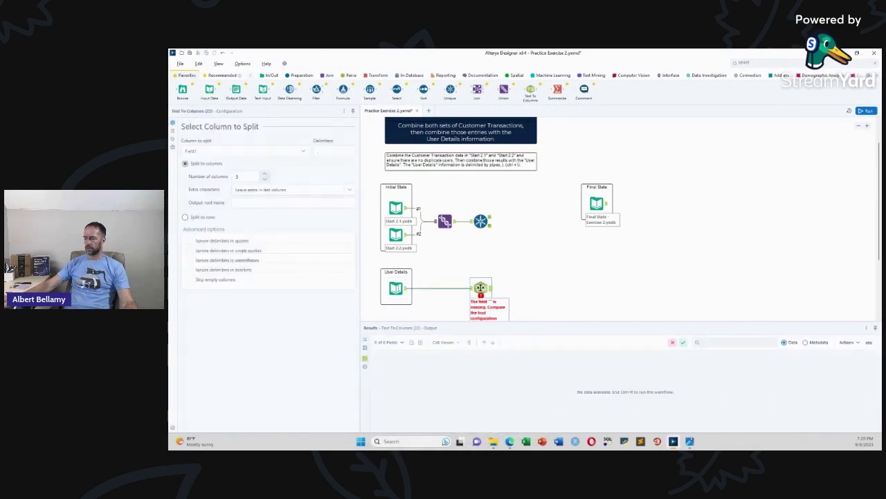
click(396, 288)
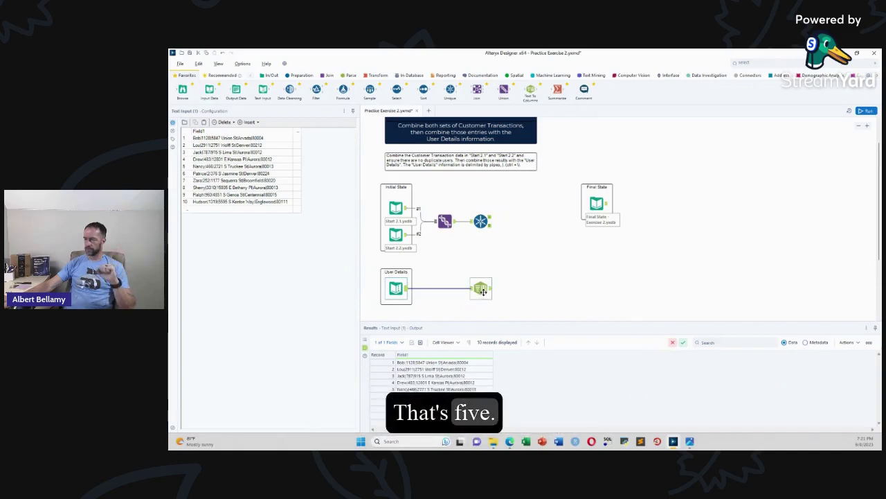
drag(483, 291, 483, 291)
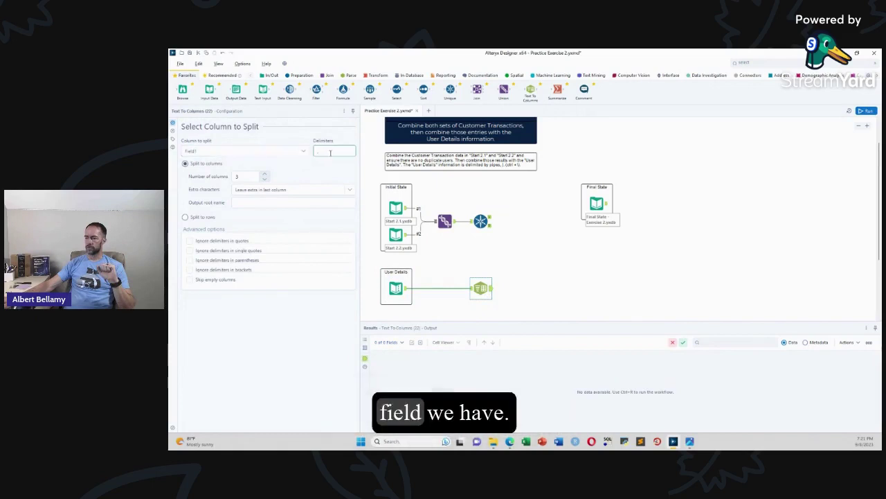
key(Tab)
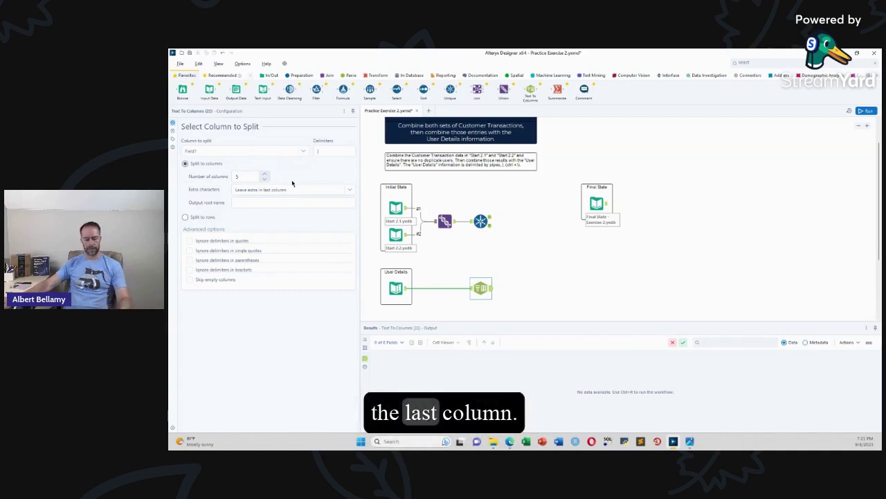
key(ctrl+r)
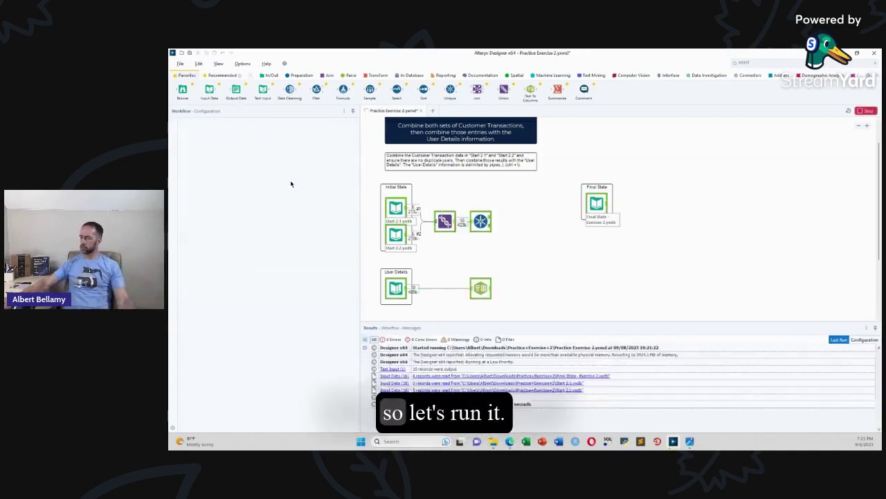
click(578, 260)
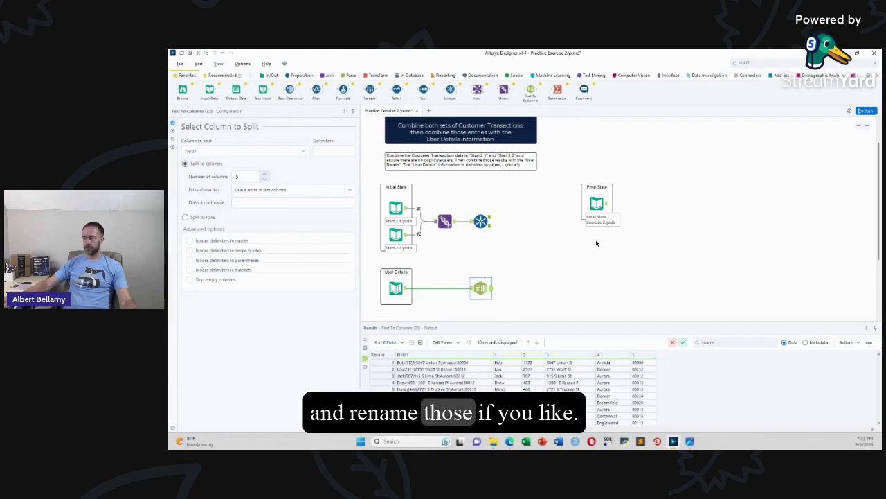
Step: Check the expected Final State output and add a Select tool after the split
click(599, 201)
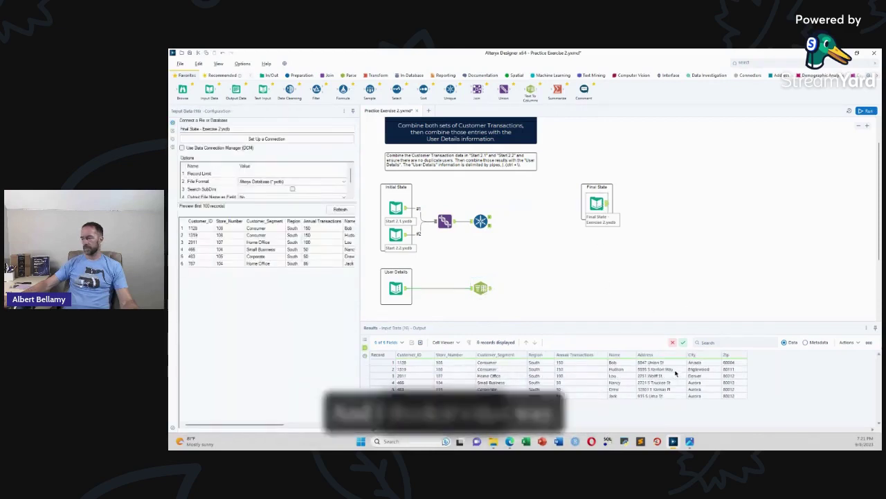
drag(485, 284, 445, 287)
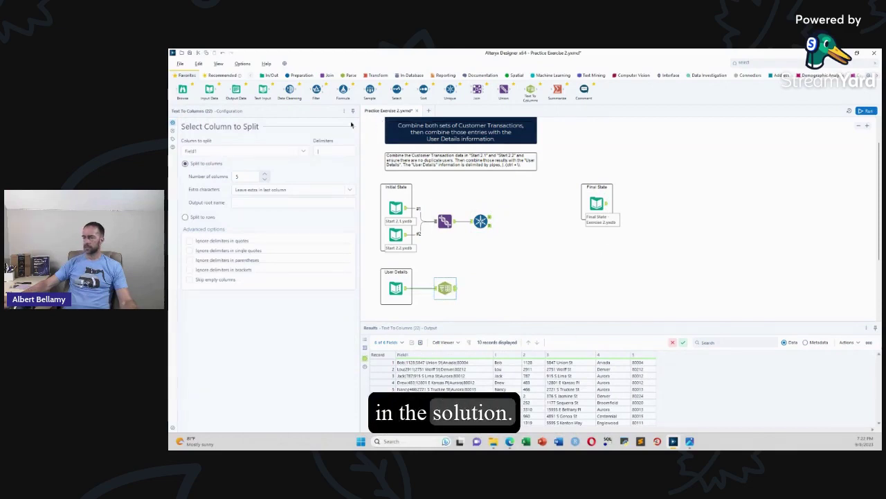
drag(414, 144, 482, 288)
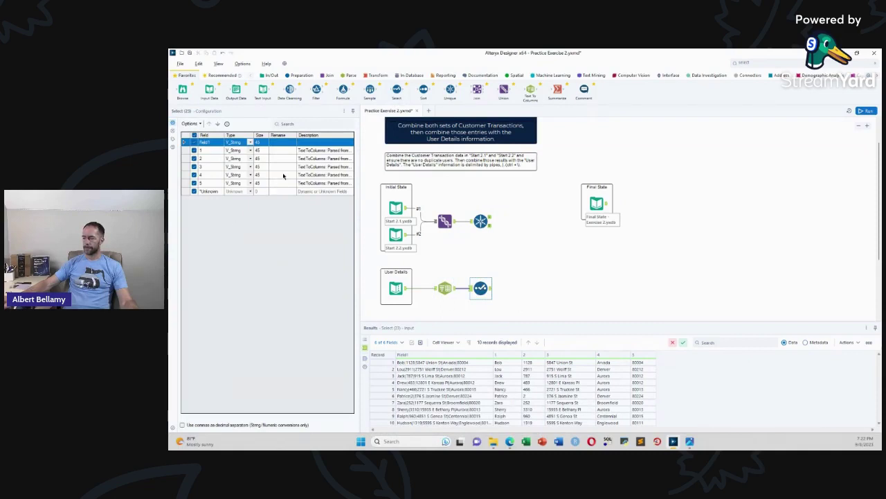
Step: Uncheck Field1 in the Select tool and check the expected user column names in Final State
click(194, 142)
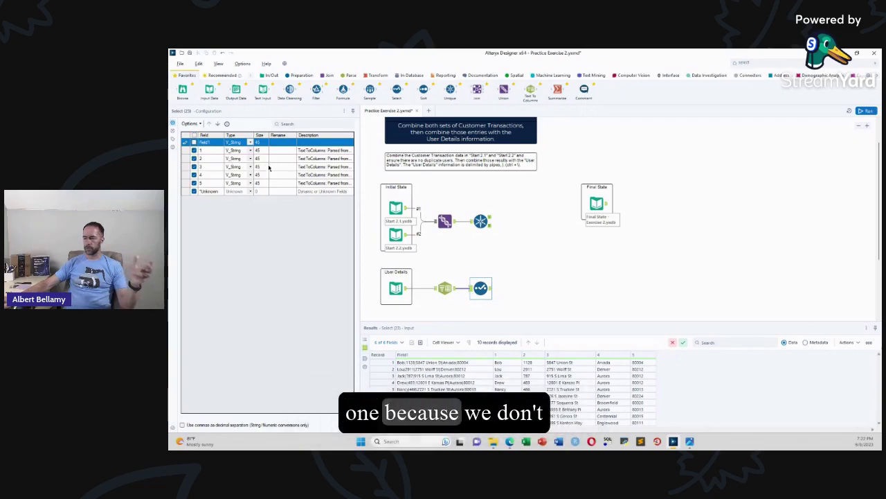
click(600, 205)
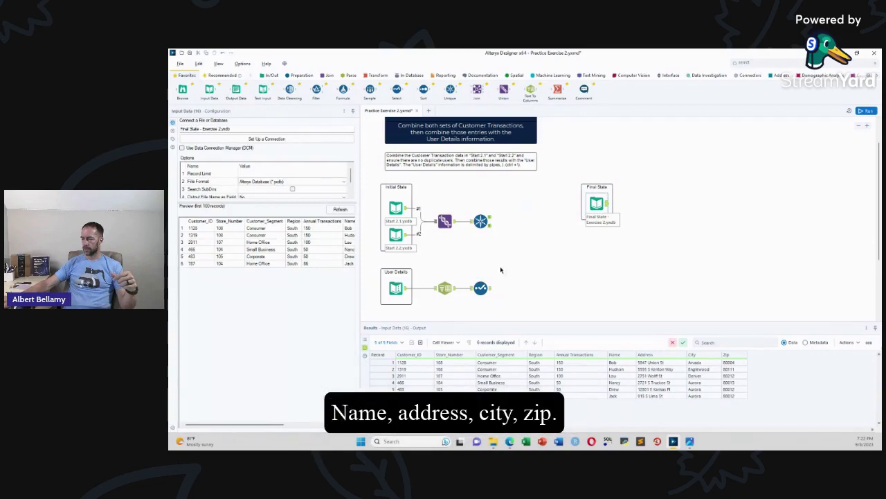
click(480, 290)
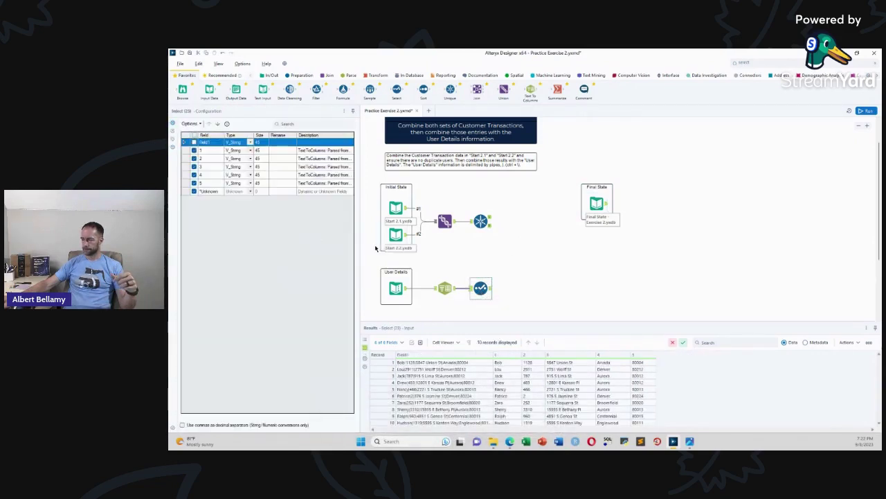
click(294, 151)
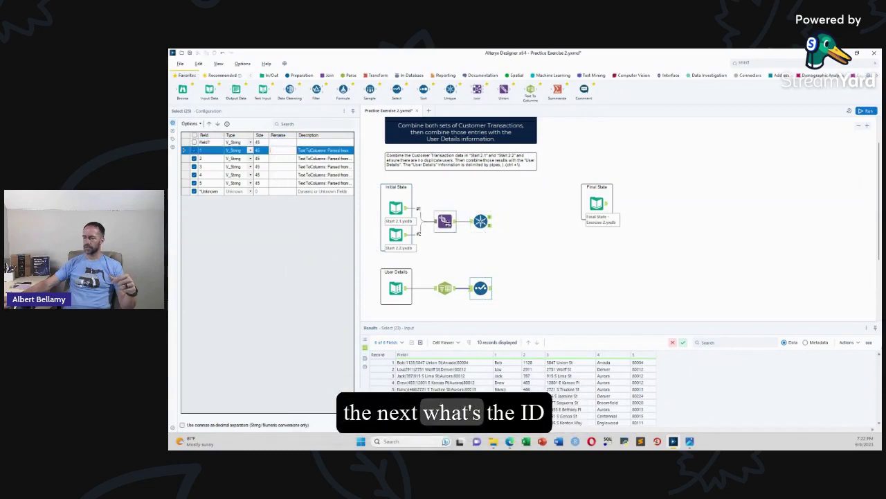
click(454, 224)
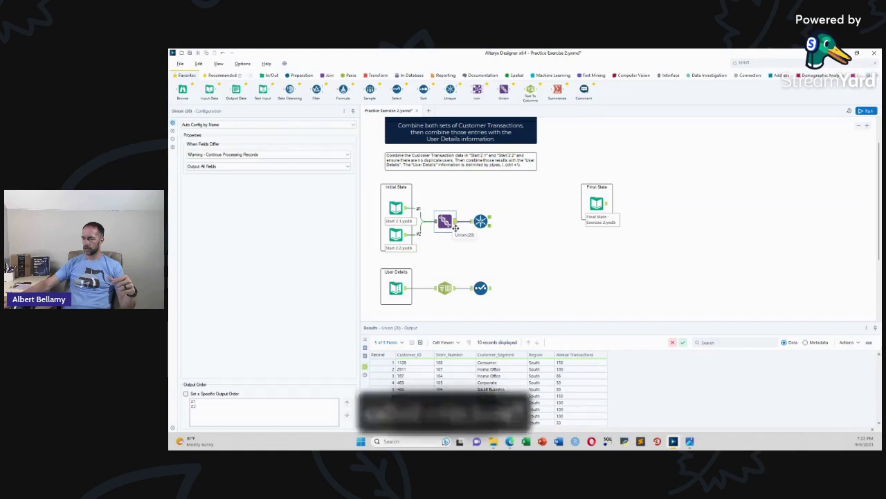
click(482, 294)
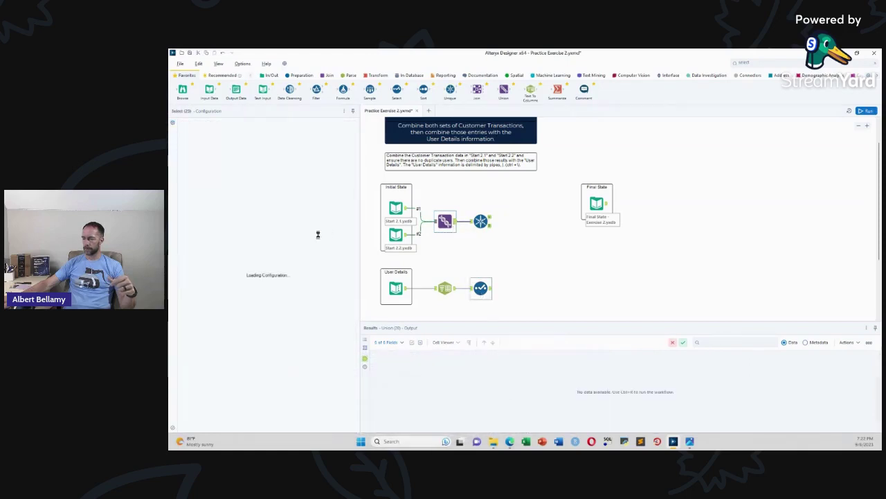
click(464, 289)
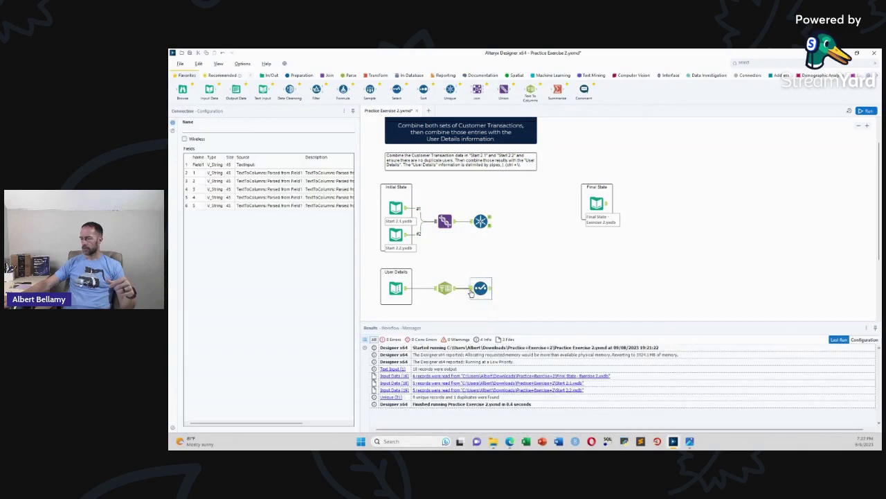
click(471, 291)
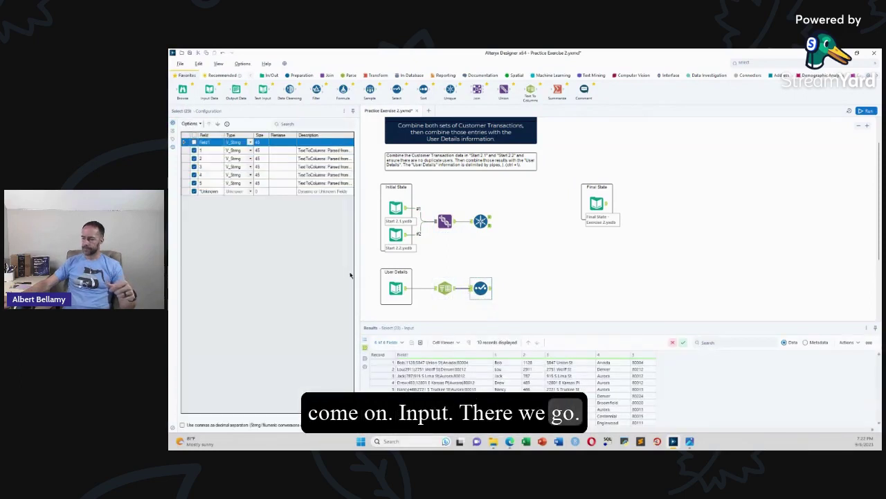
Step: Rename the first three split columns Name, Customer_ID and Street
click(280, 150)
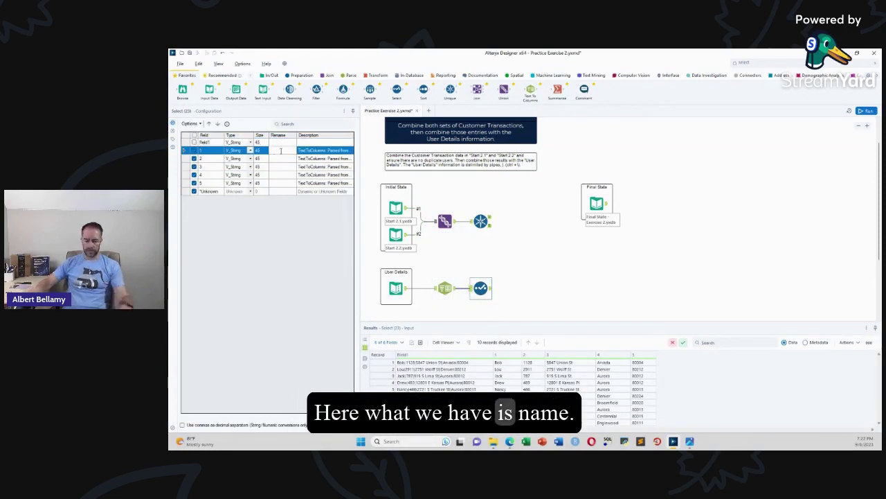
text(Name)
key(Return)
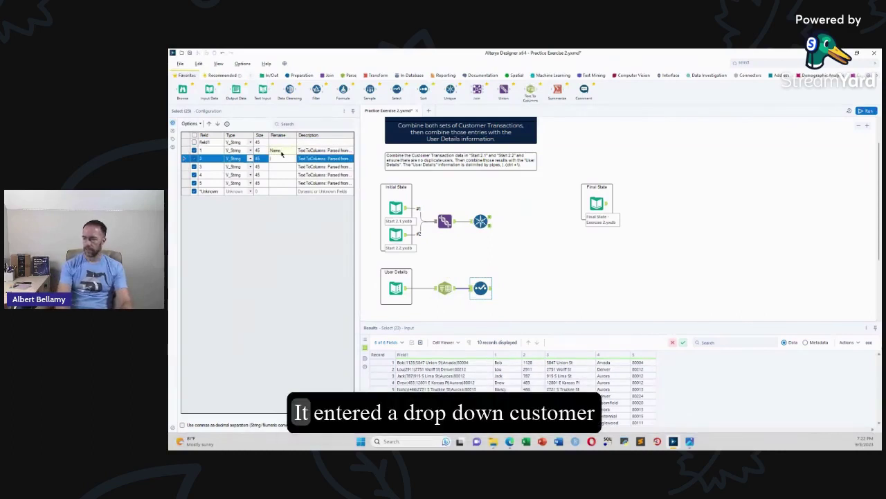
text(Customer_)
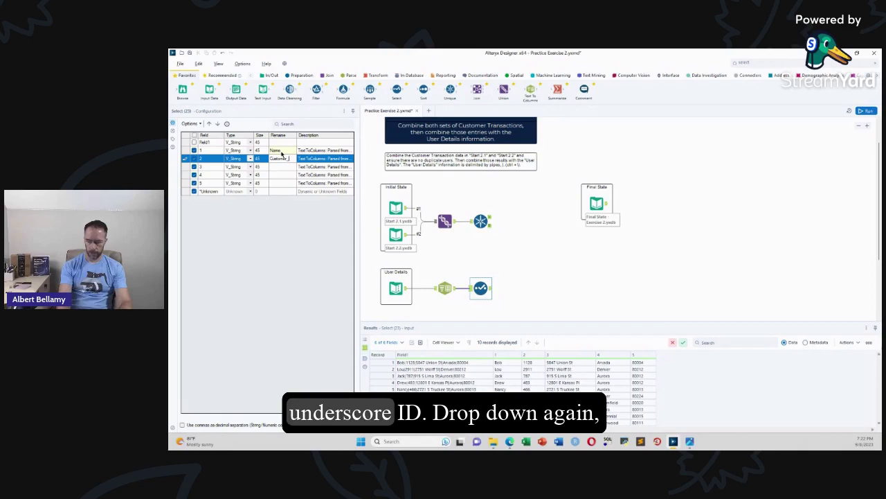
text(ID)
key(Return)
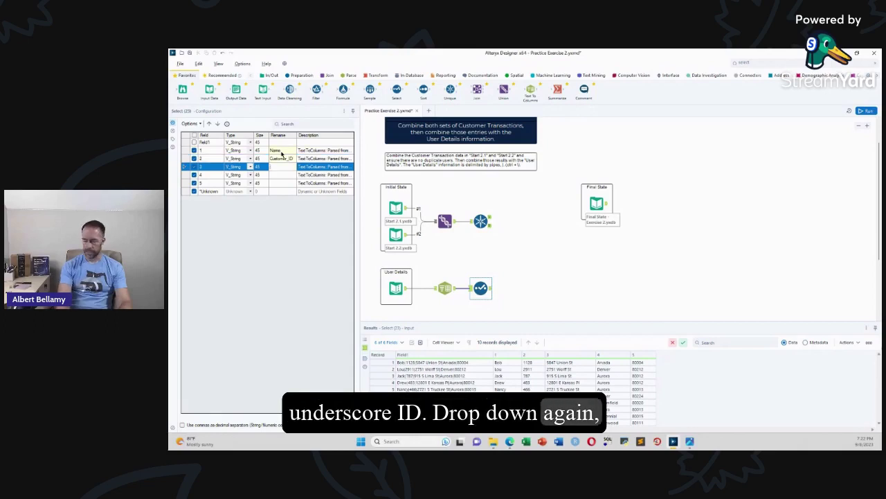
text(Street)
key(Return)
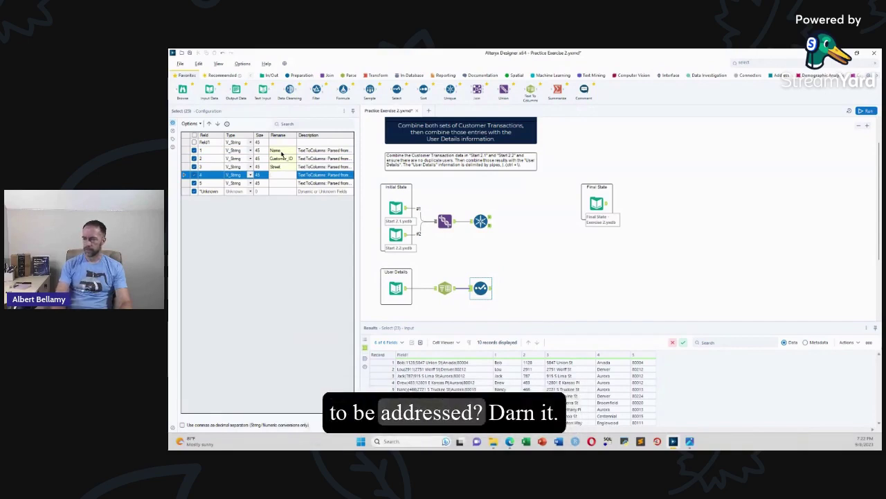
Step: Change column 3 to Address and name columns 4 and 5 City and Zip
click(285, 167)
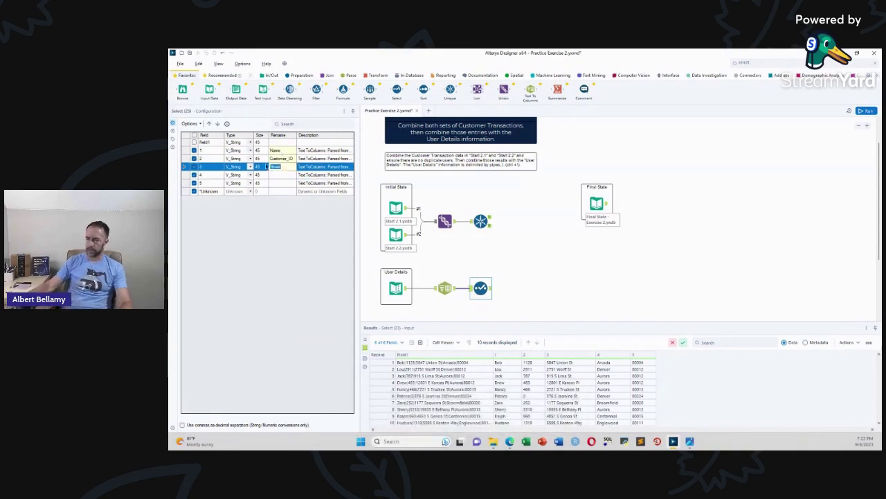
text(Address)
key(Return)
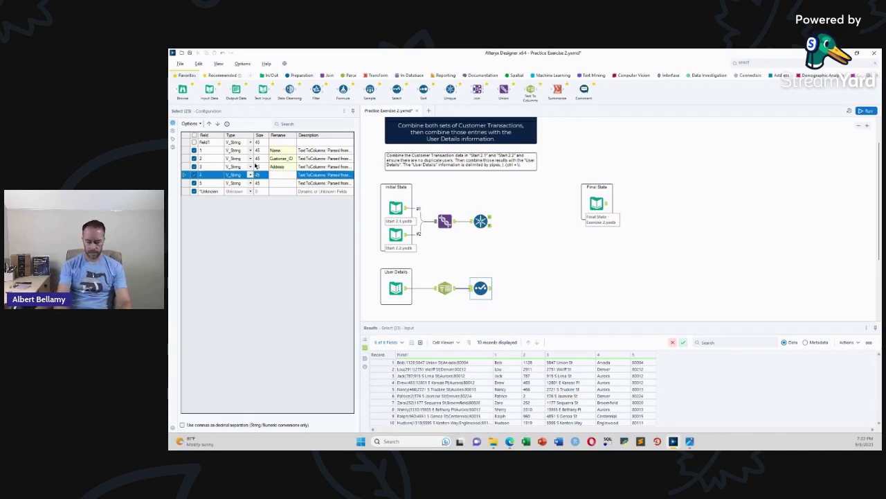
text(City)
key(Return)
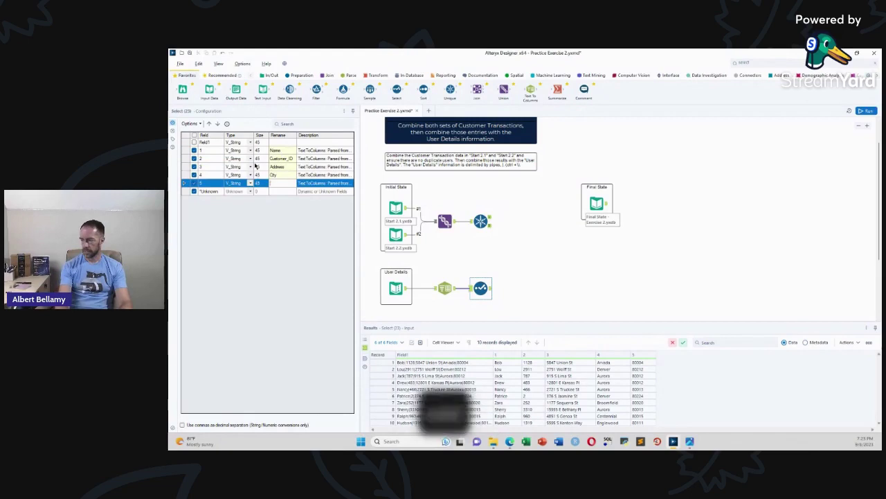
text(Zip)
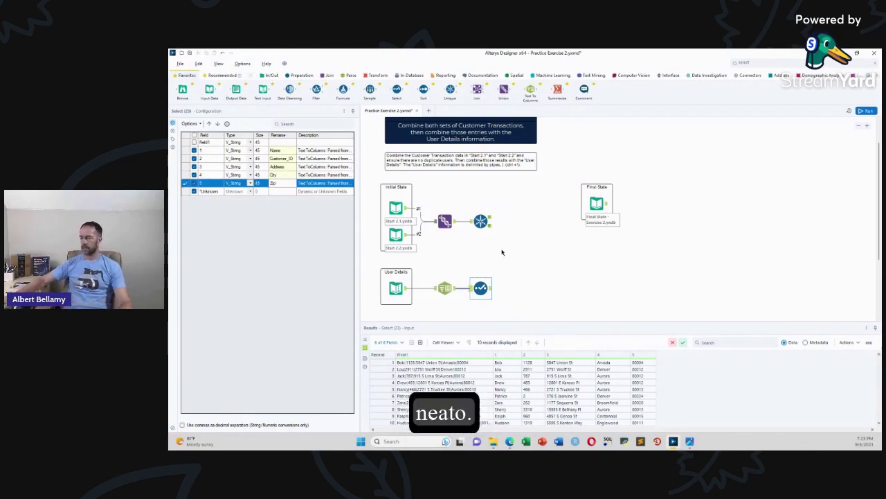
click(522, 258)
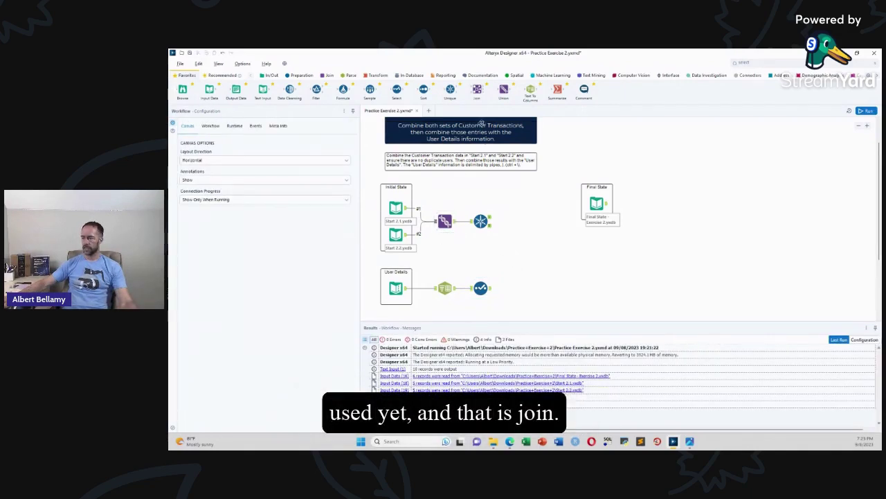
Step: Add a Join with the Unique output on the left and the Select output on the right
drag(535, 237, 534, 239)
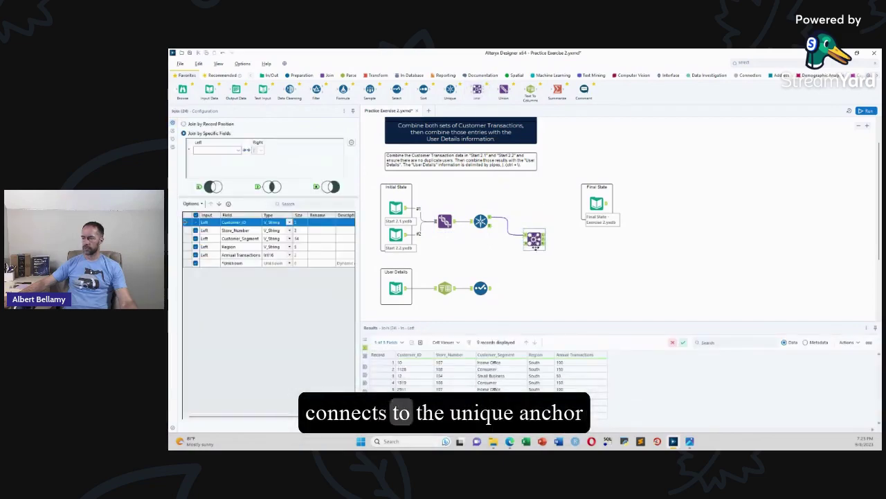
drag(534, 239, 539, 252)
drag(492, 292, 531, 258)
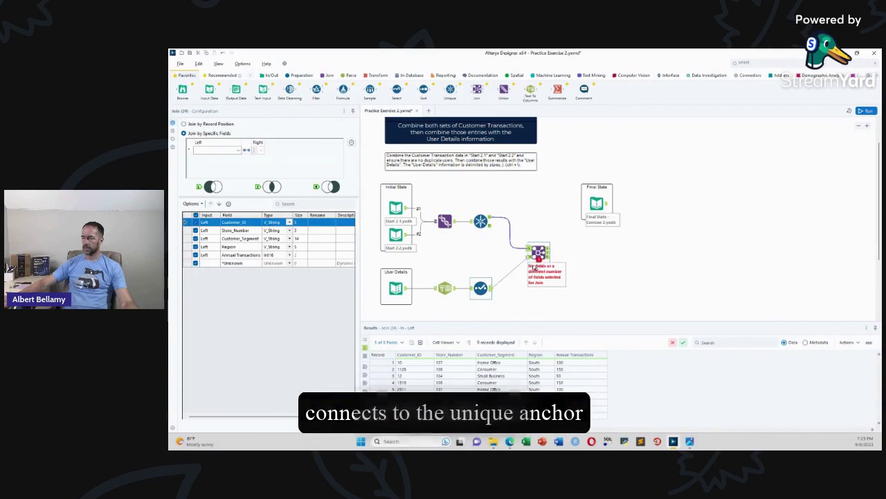
click(539, 253)
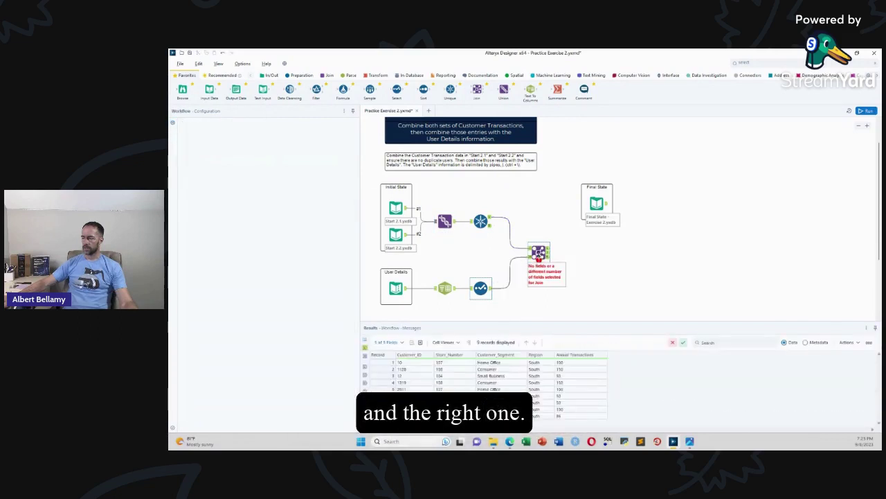
Step: Join on Customer_ID on both sides, exclude the right Customer_ID, and attach a Browse tool
click(238, 150)
click(215, 161)
click(239, 151)
click(216, 156)
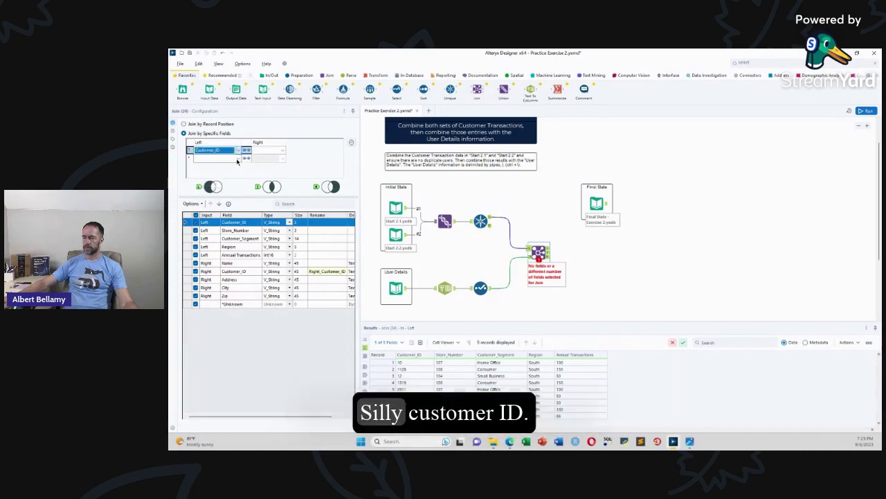
click(281, 151)
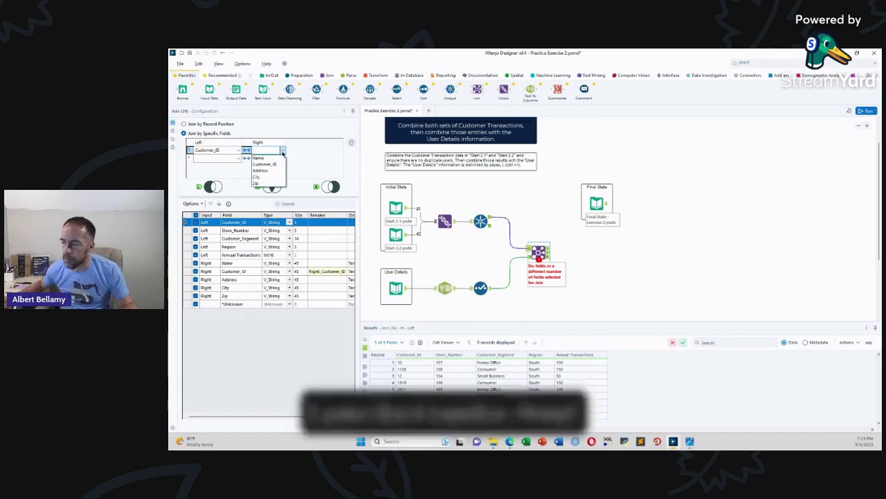
click(276, 164)
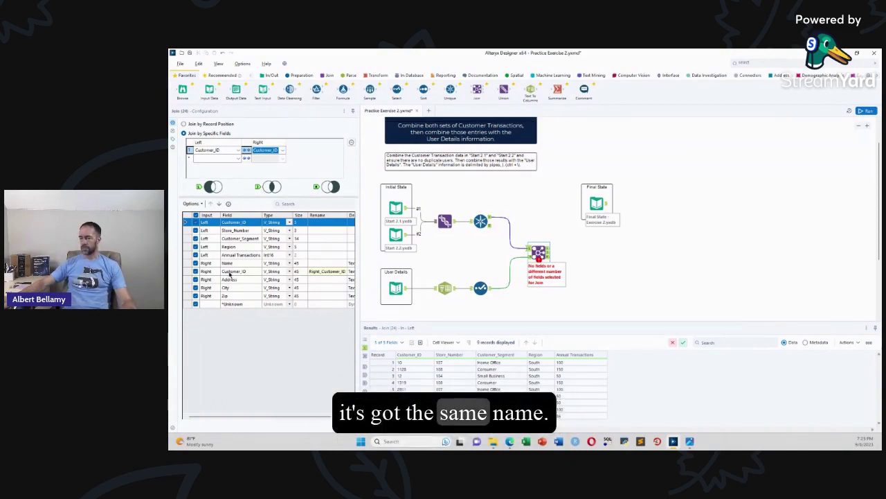
click(199, 271)
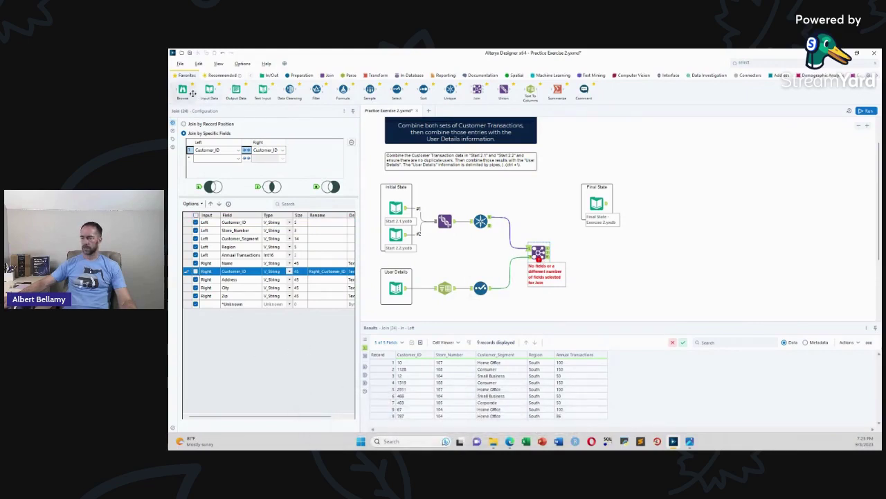
drag(185, 95, 574, 253)
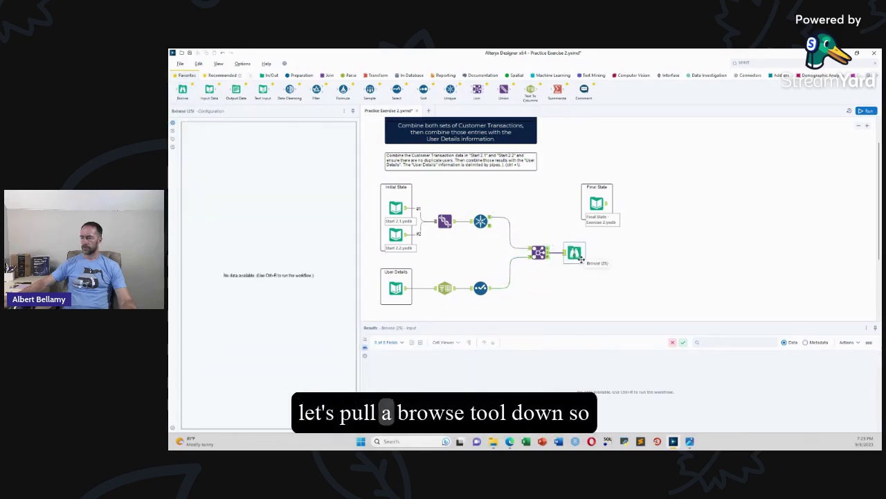
Step: Run the workflow and compare the 6 joined records with 9 fields against the Final State data
key(ctrl+r)
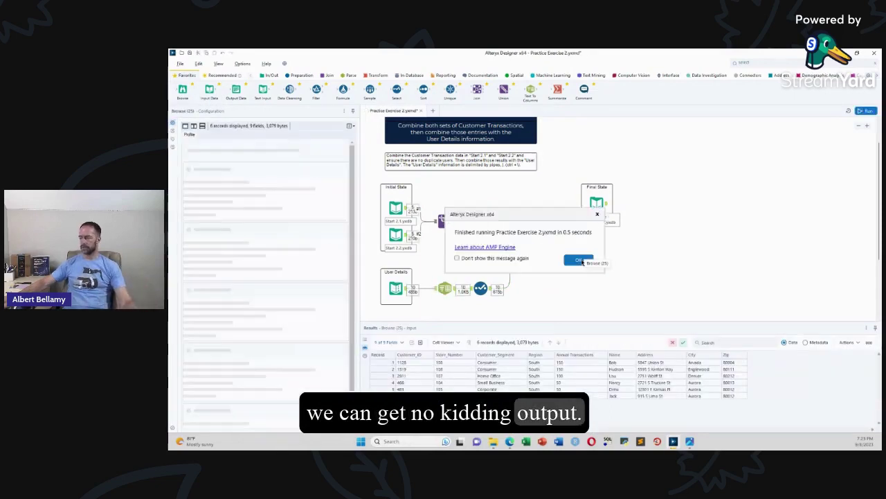
click(579, 260)
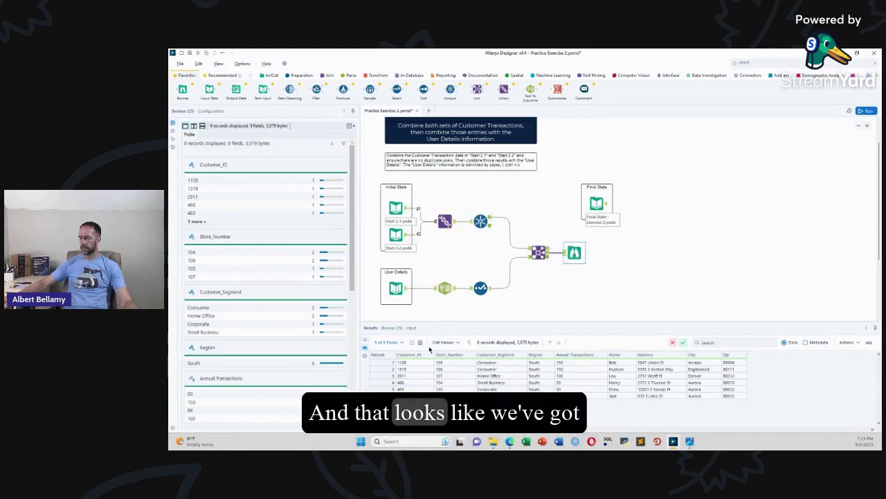
click(604, 203)
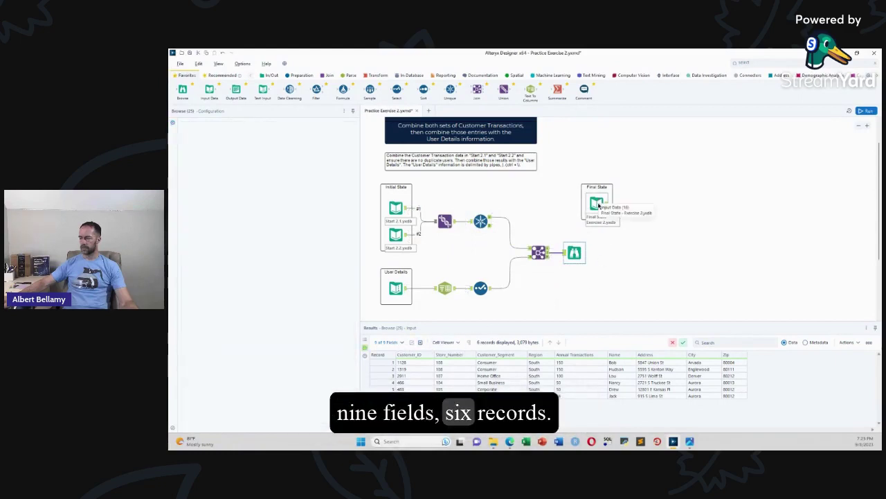
click(574, 253)
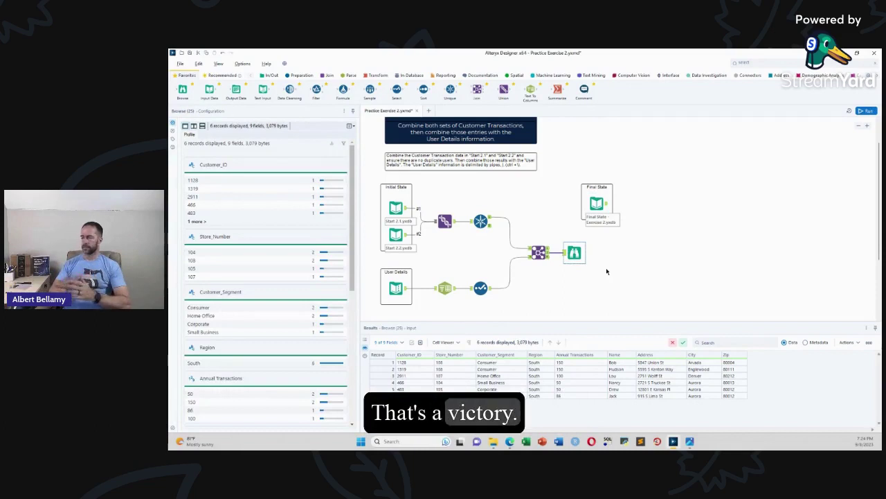
Step: Inspect the Join's L and R outputs: 3 unmatched transactions and 4 unmatched user-detail records
click(539, 252)
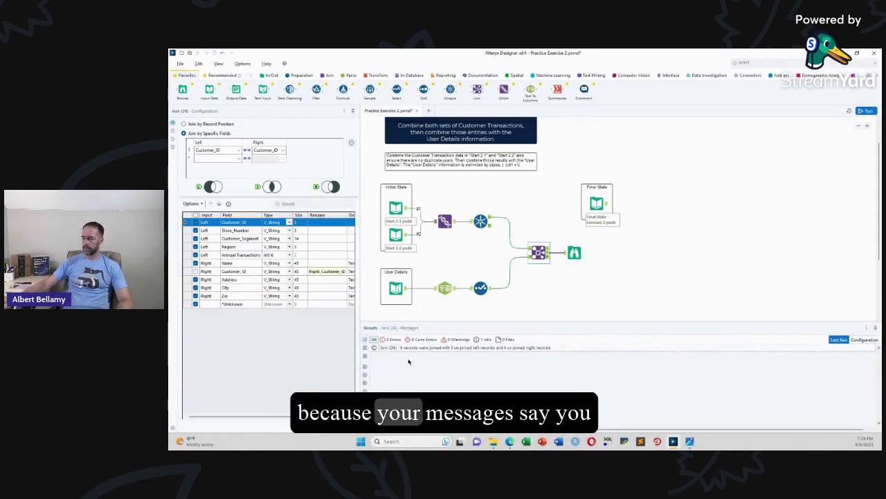
click(550, 249)
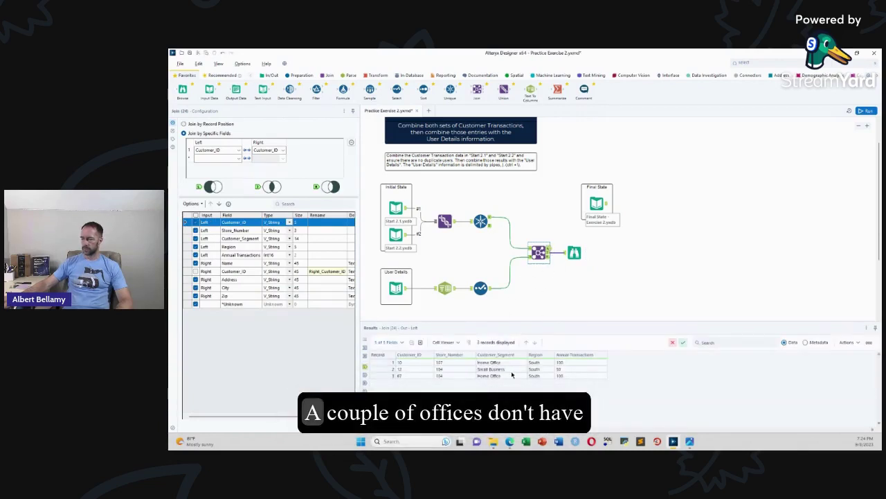
click(548, 259)
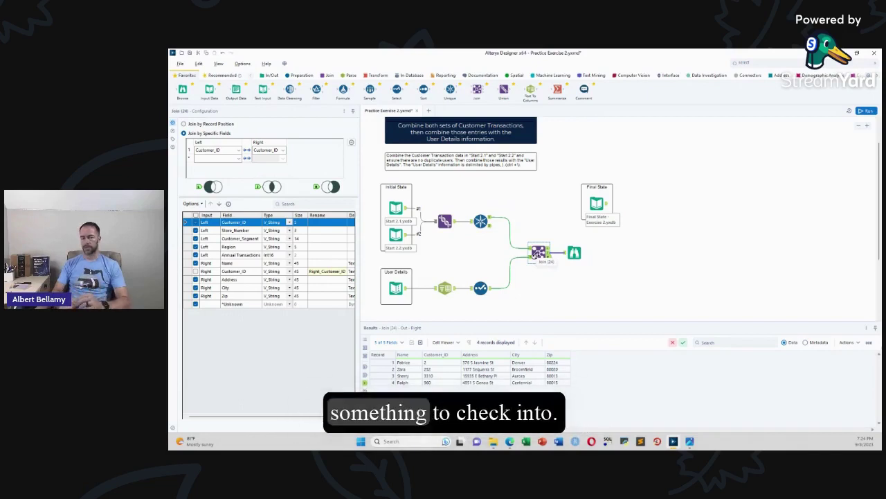
click(564, 303)
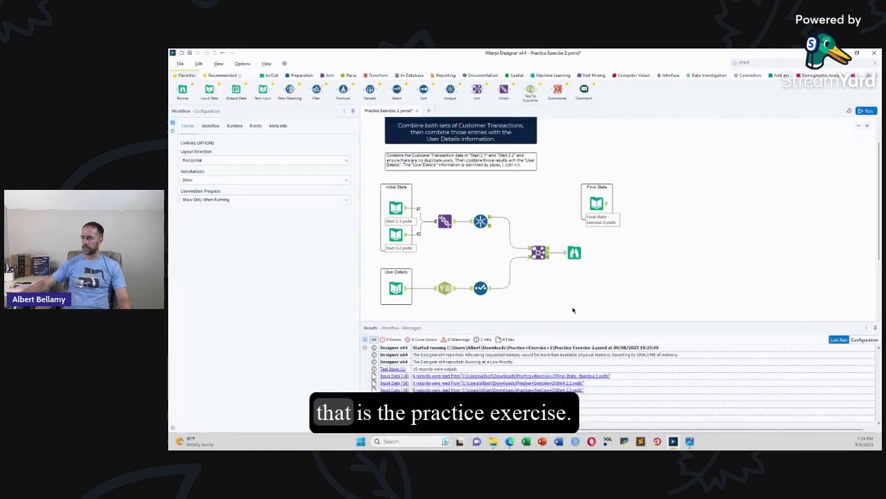
Step: Save a copy of Practice Exercise 2 with the author's surname added, then switch to the browser
click(183, 63)
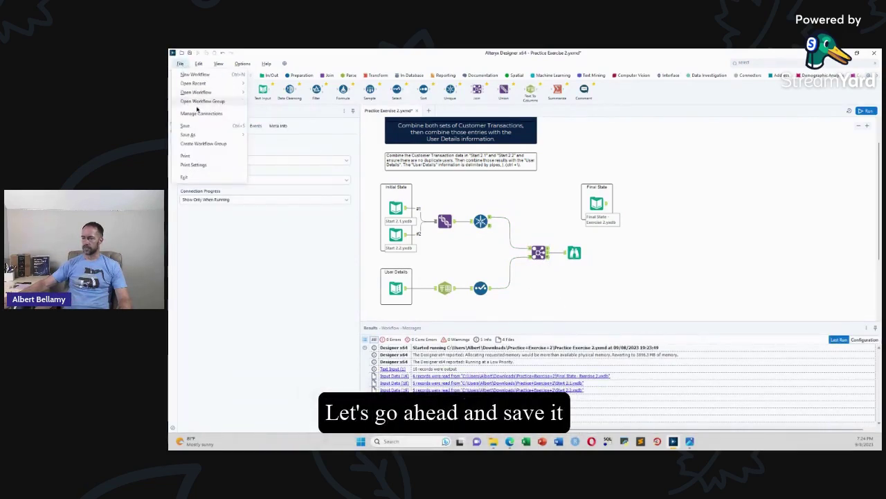
click(261, 138)
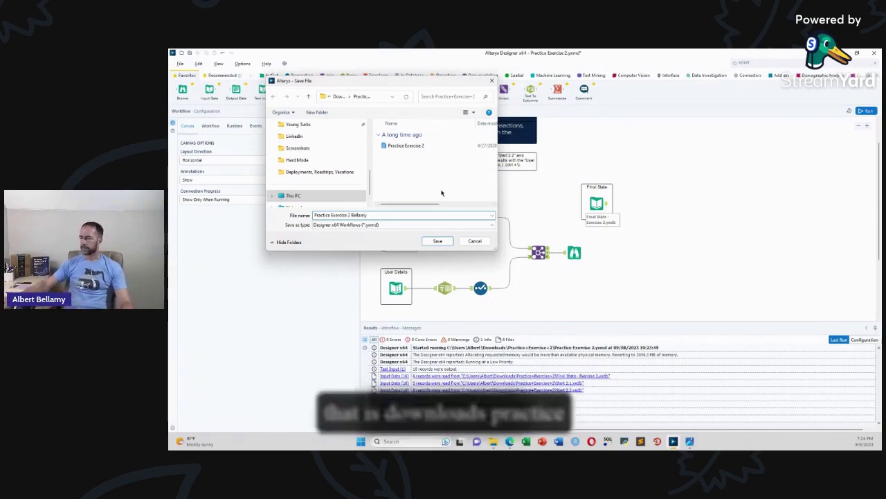
click(438, 241)
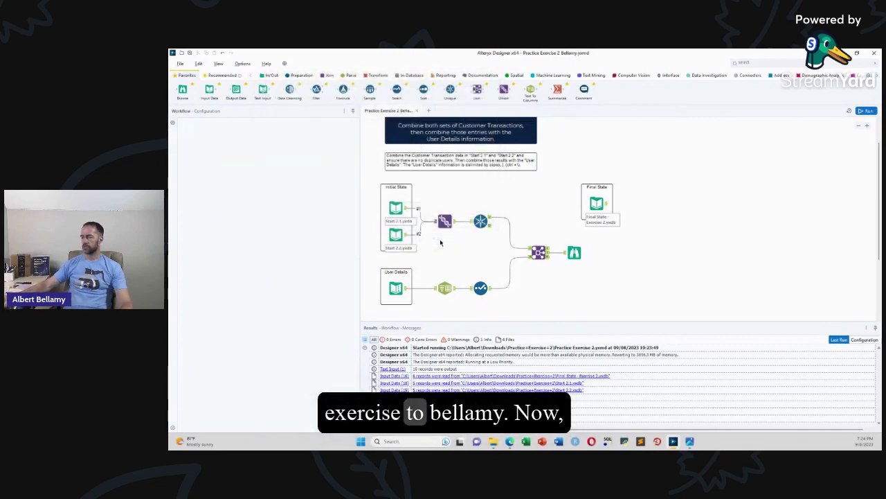
click(552, 225)
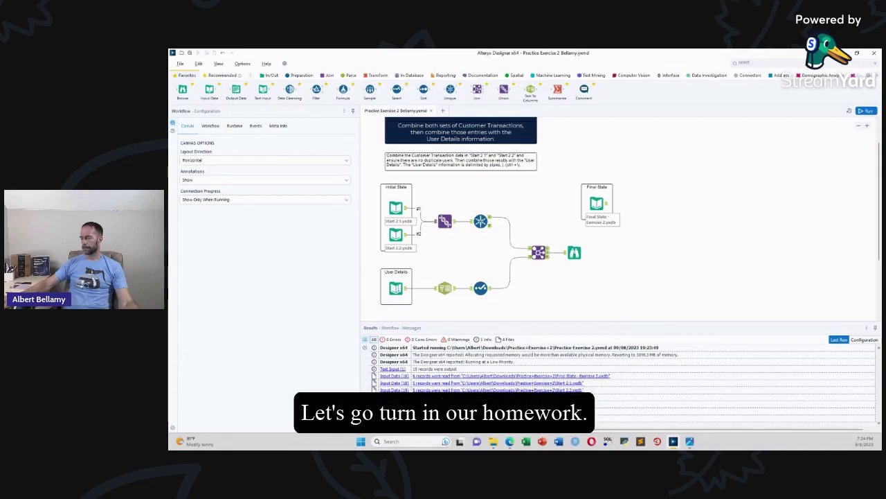
mouse_move(510, 444)
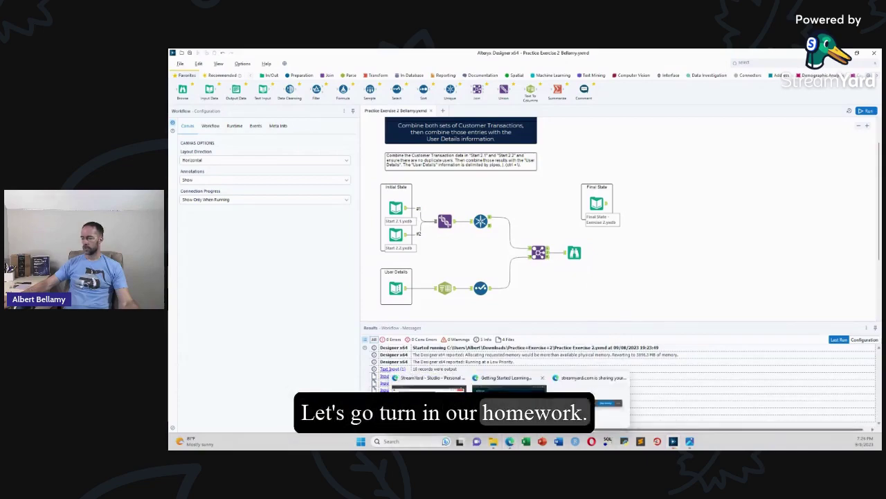
click(443, 387)
Step: Open the Practice Exercise 2 solution submission thread and look through its posts
click(673, 252)
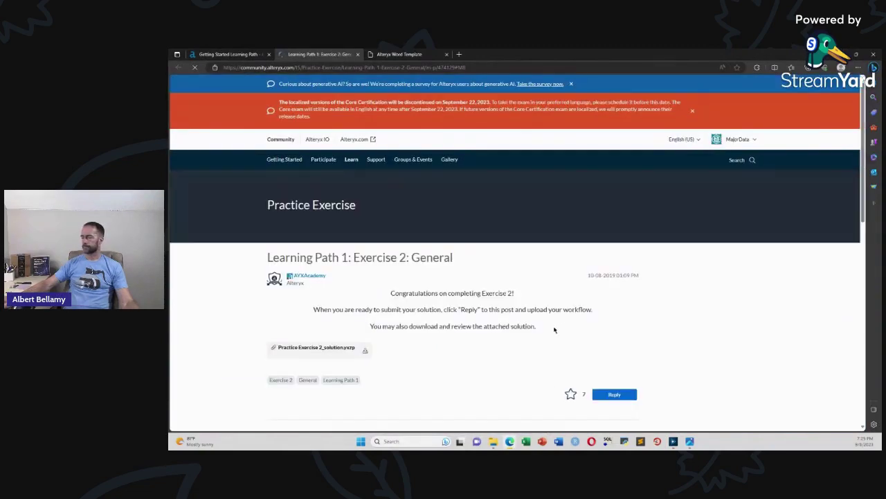
scroll(337, 330, down, 6)
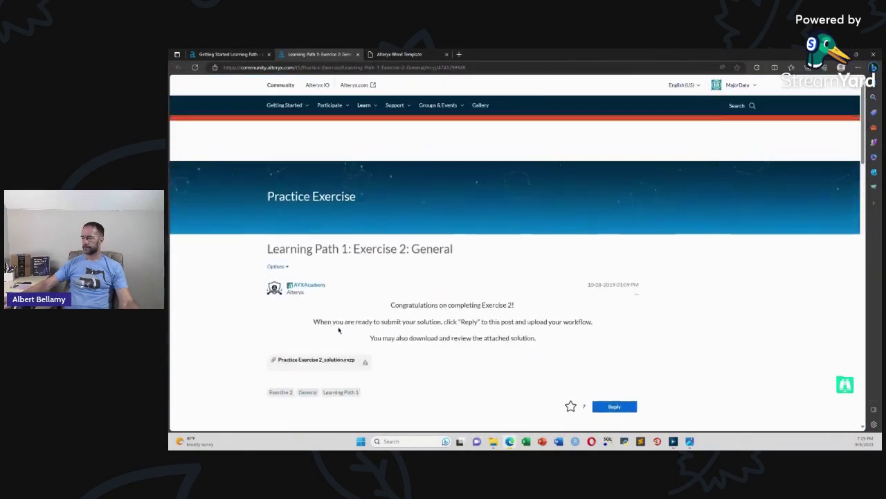
scroll(425, 351, down, 1)
scroll(425, 351, down, 5)
scroll(409, 333, up, 3)
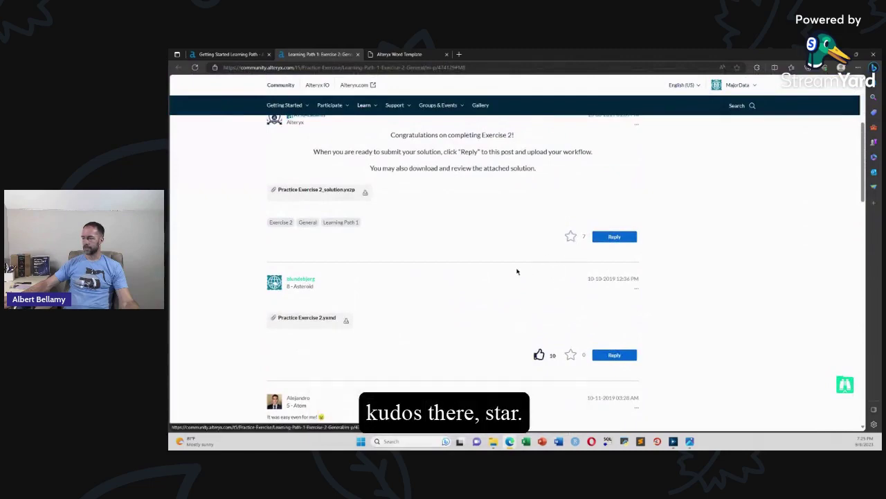
scroll(506, 267, up, 2)
scroll(500, 265, down, 5)
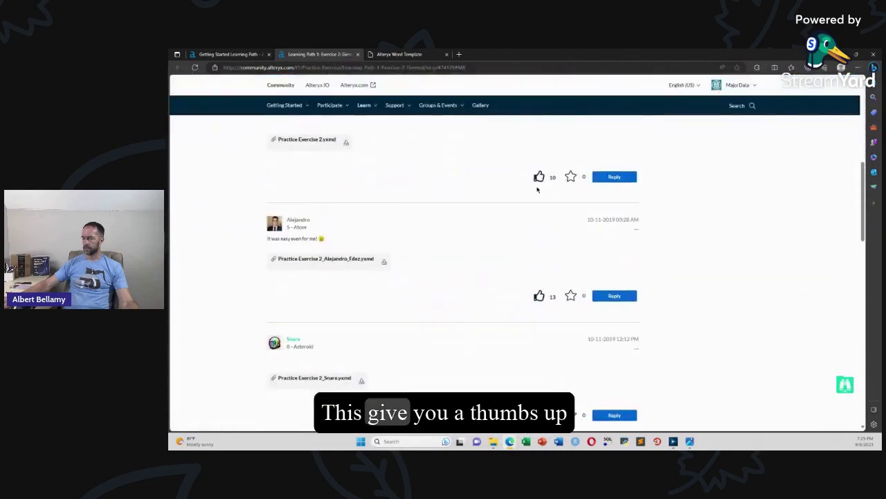
scroll(512, 215, up, 3)
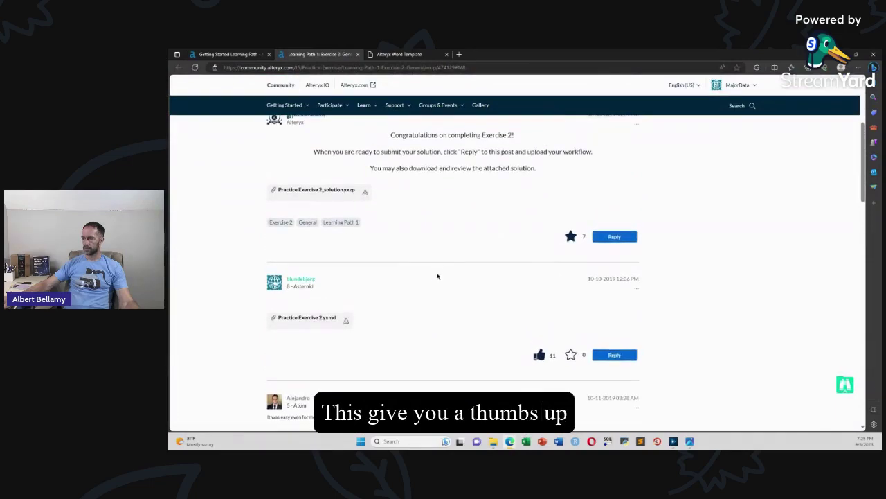
Step: Start a reply and attach the Practice Exercise 2 workflow from Downloads\Practice+Exercise+2
click(605, 238)
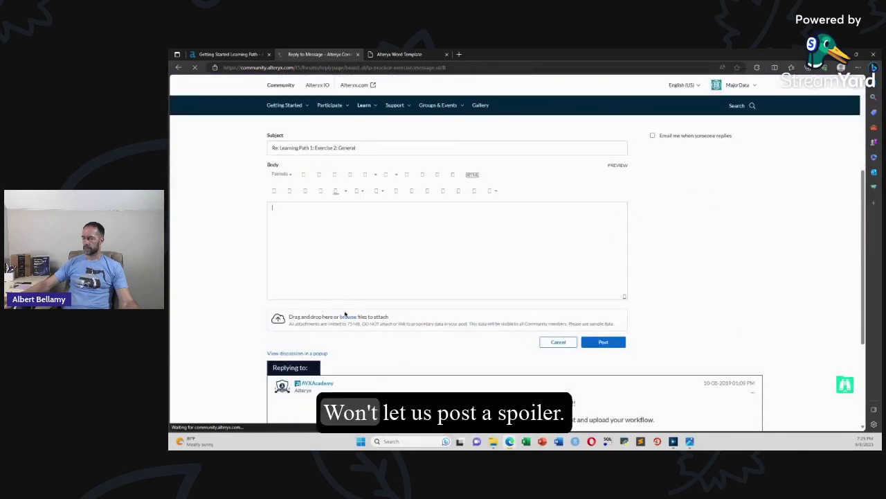
click(348, 317)
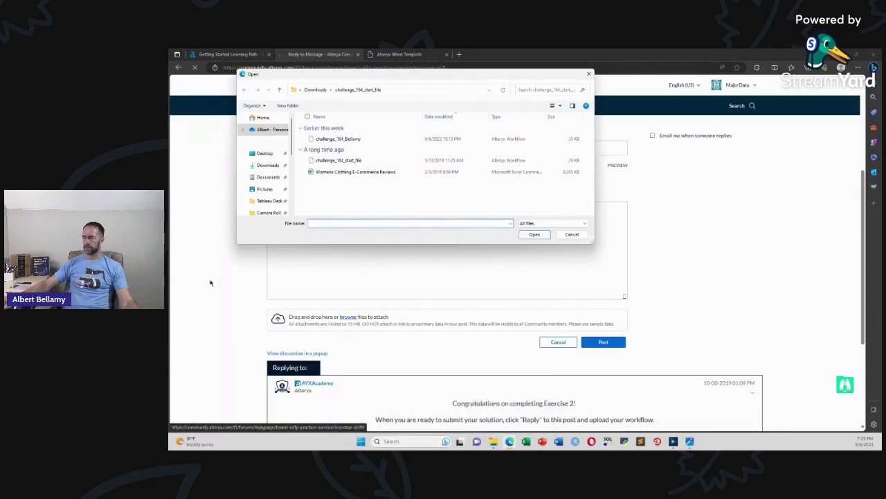
click(315, 89)
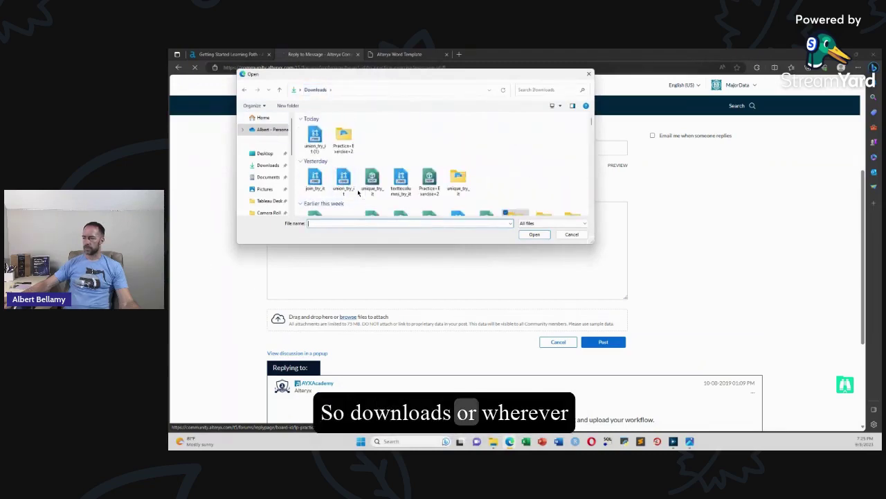
double_click(344, 137)
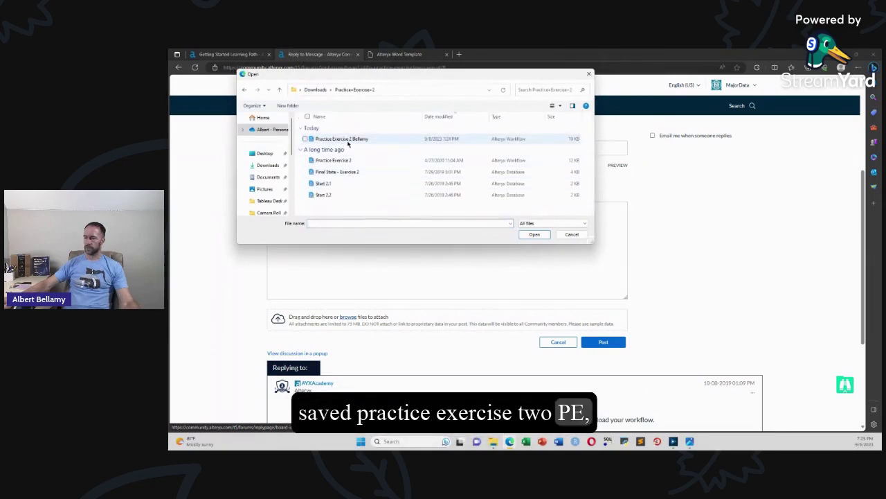
double_click(348, 139)
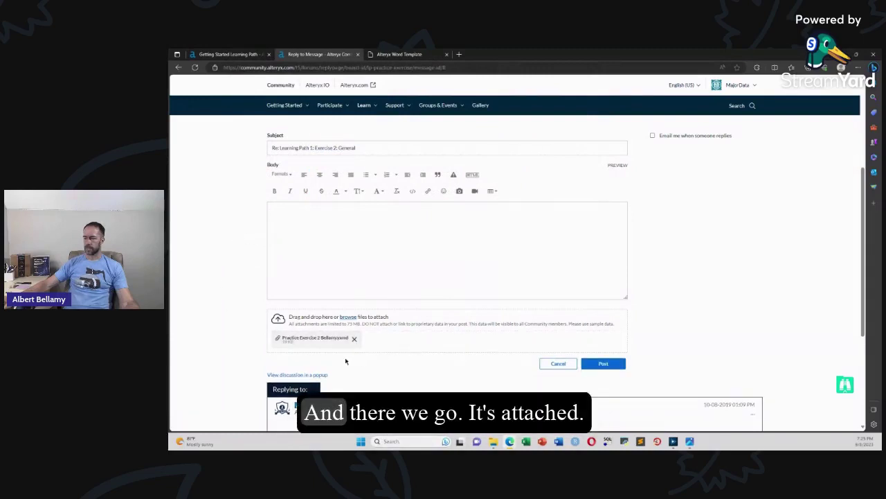
Step: Try posting the reply, then enter 'Great Practice!' in the empty body
click(598, 364)
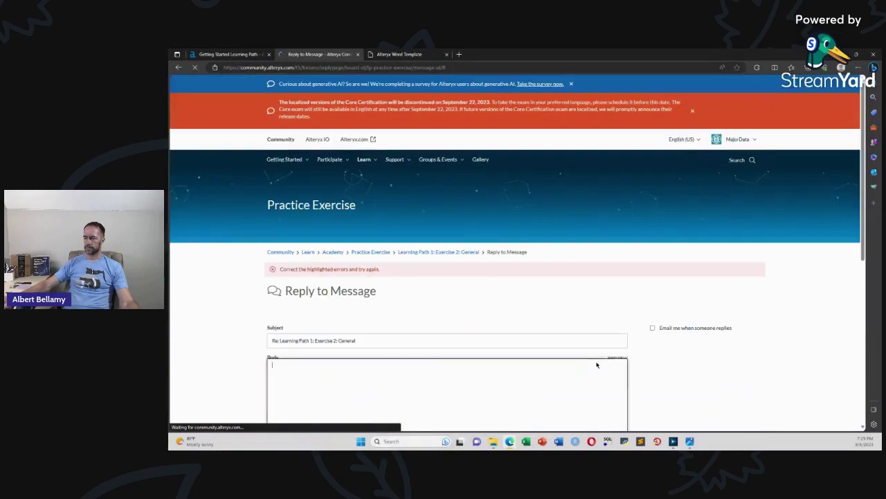
scroll(243, 340, down, 5)
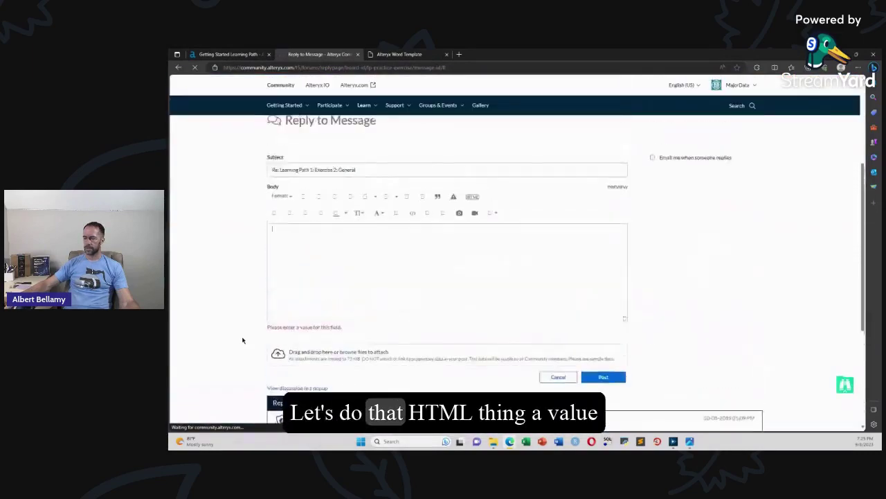
click(280, 288)
text(Great Pract)
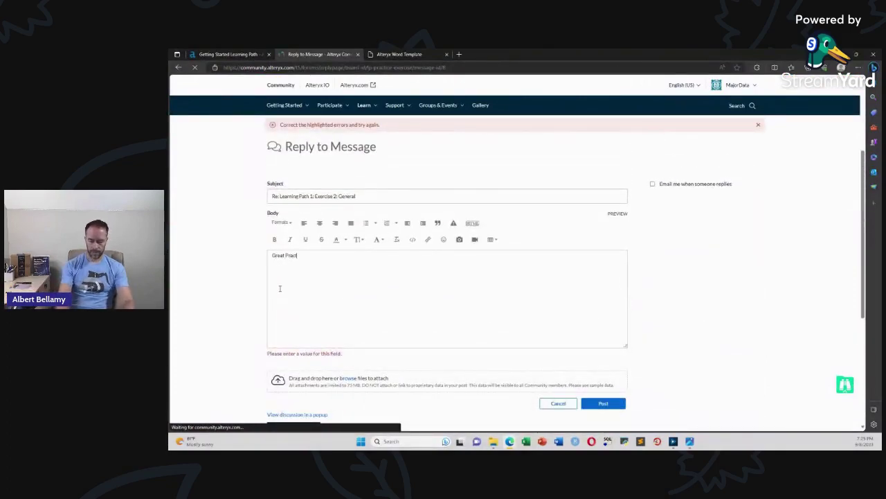
text(ice!)
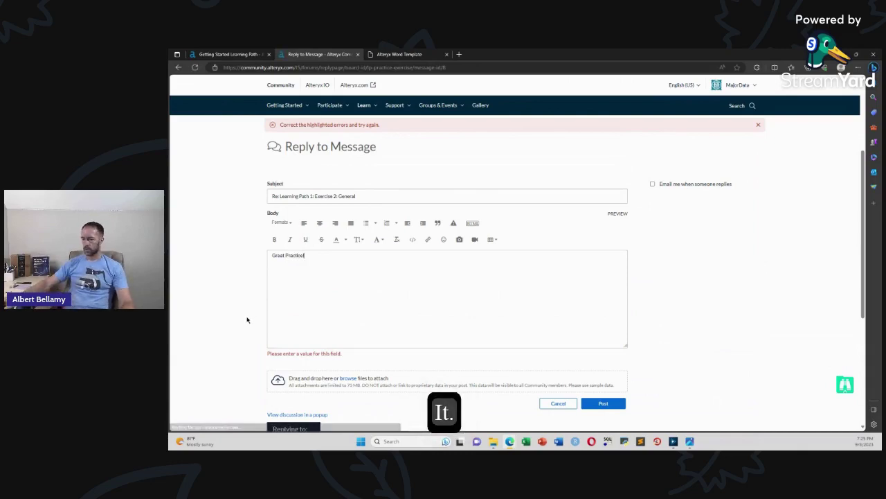
Step: Reattach the Practice Exercise 2 workflow and post the reply
scroll(248, 320, down, 3)
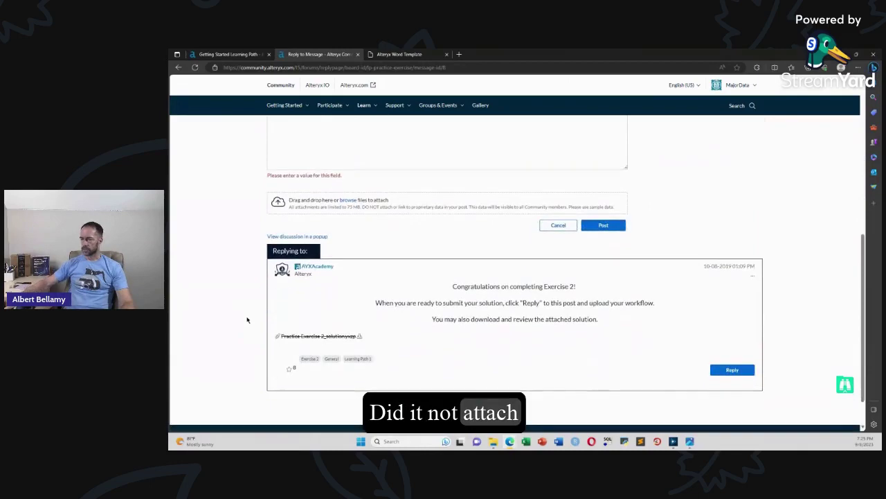
click(349, 200)
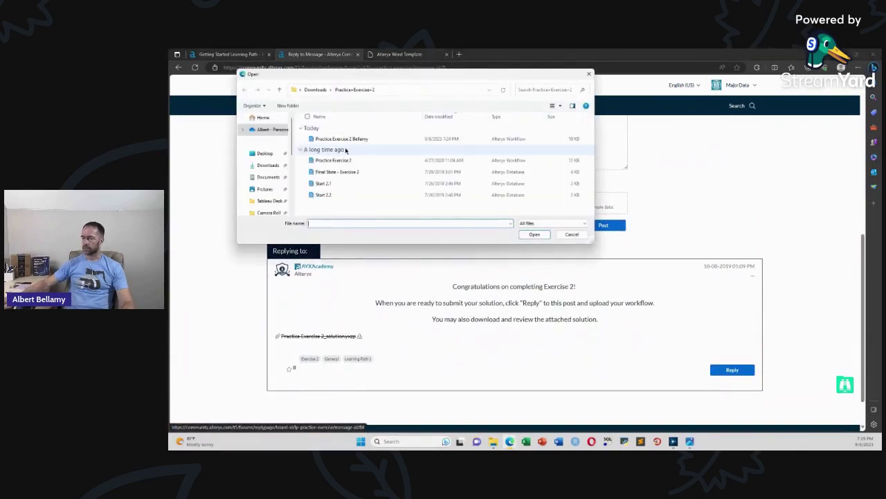
double_click(325, 139)
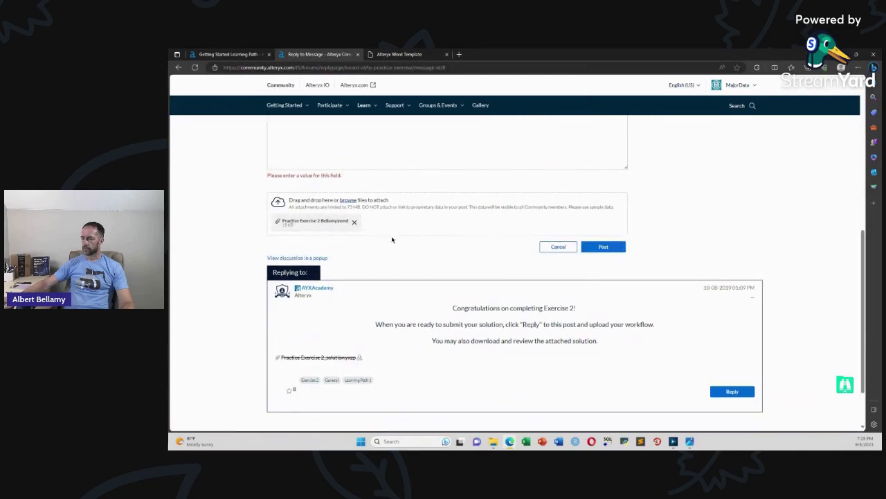
click(592, 247)
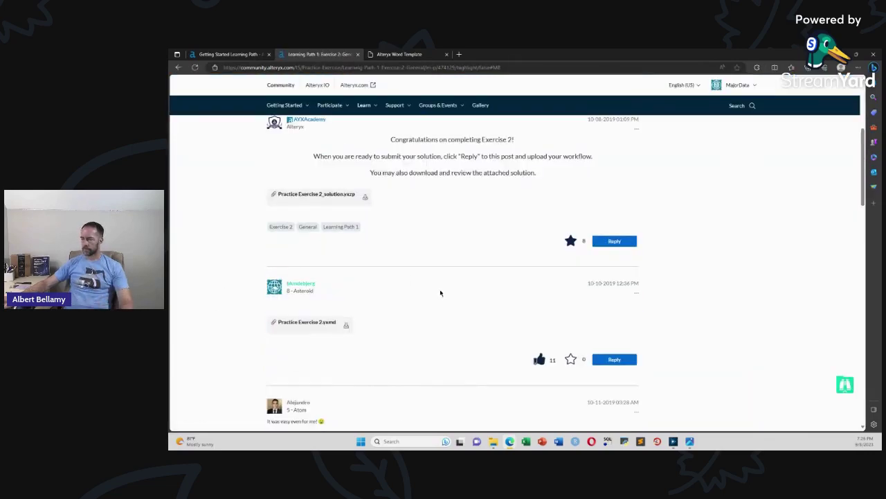
scroll(441, 291, down, 10)
Step: Confirm the new reply on the thread's last page, 643, then close the thread tab
click(606, 352)
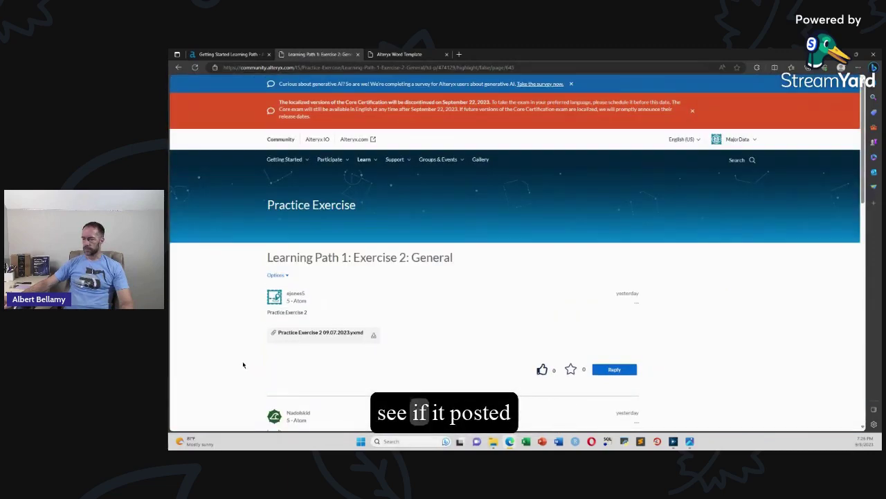
scroll(242, 362, down, 10)
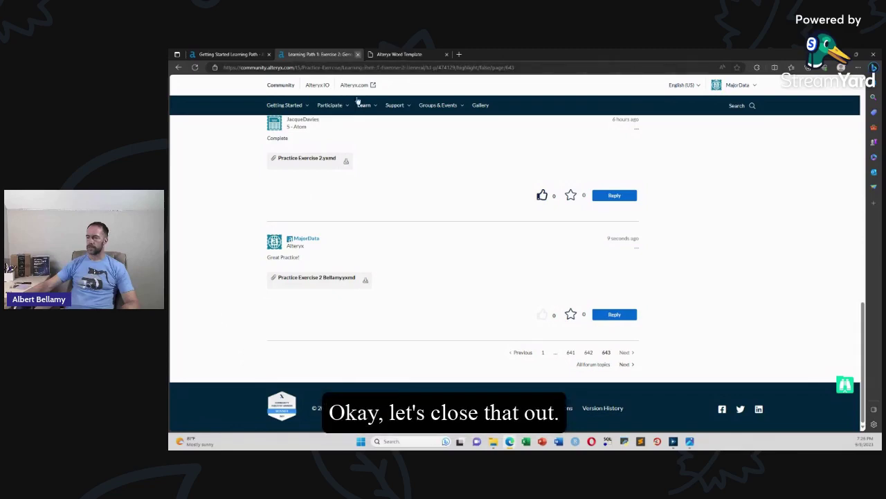
key(ctrl+w)
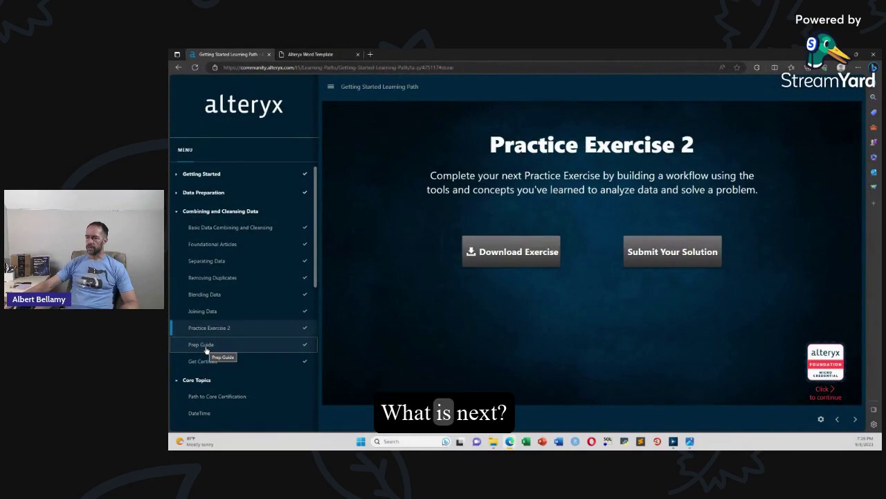
Step: Open the Prep Guide step to bring up the Foundation Micro-Credential Exam Prep Guide PDF
click(206, 350)
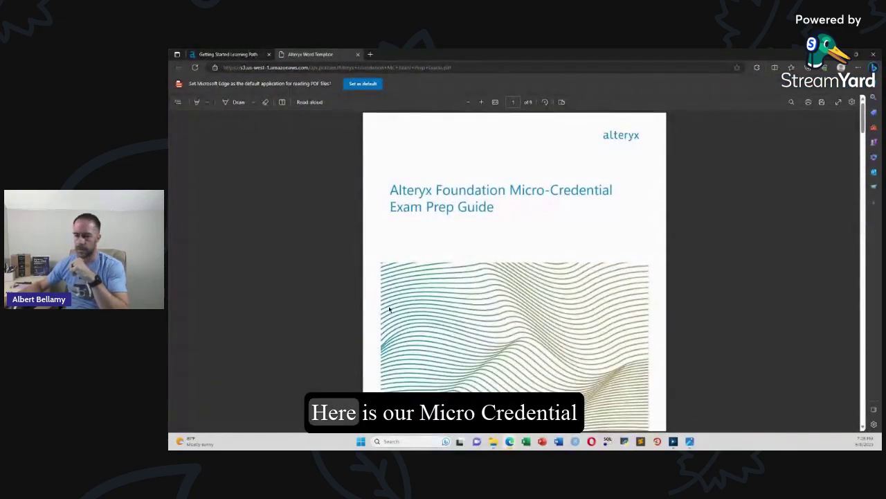
Step: Scroll through the prep guide from the cover to page 4's Exam Outline objectives
scroll(361, 314, down, 5)
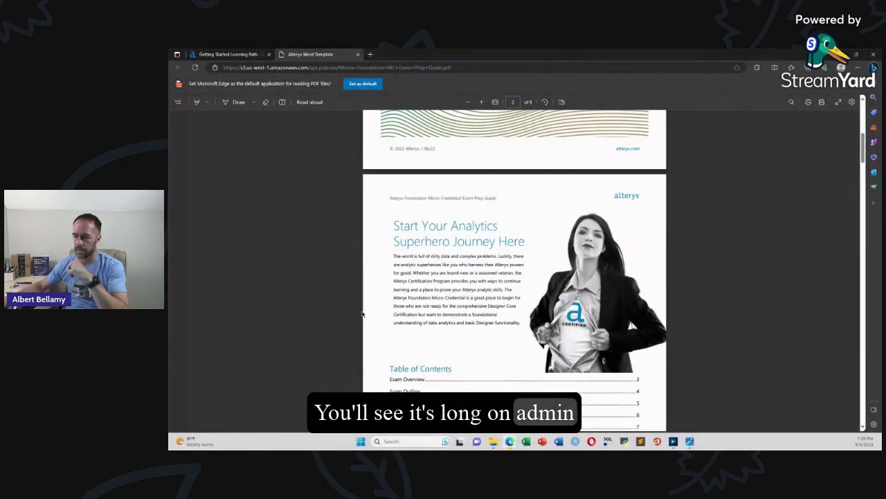
scroll(362, 313, down, 3)
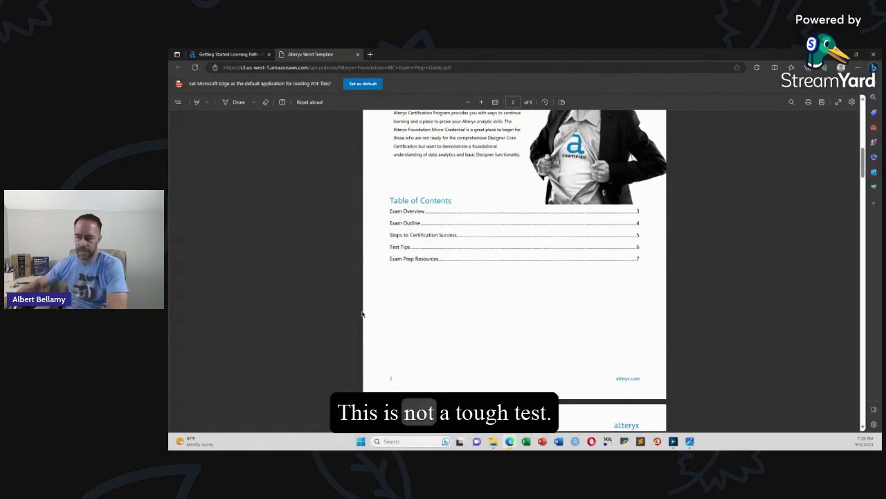
scroll(362, 313, down, 5)
scroll(362, 314, down, 2)
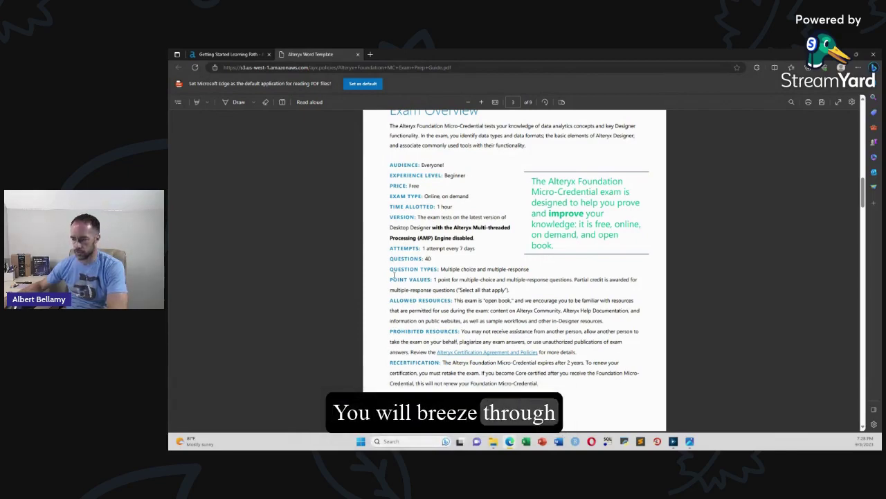
scroll(390, 276, down, 5)
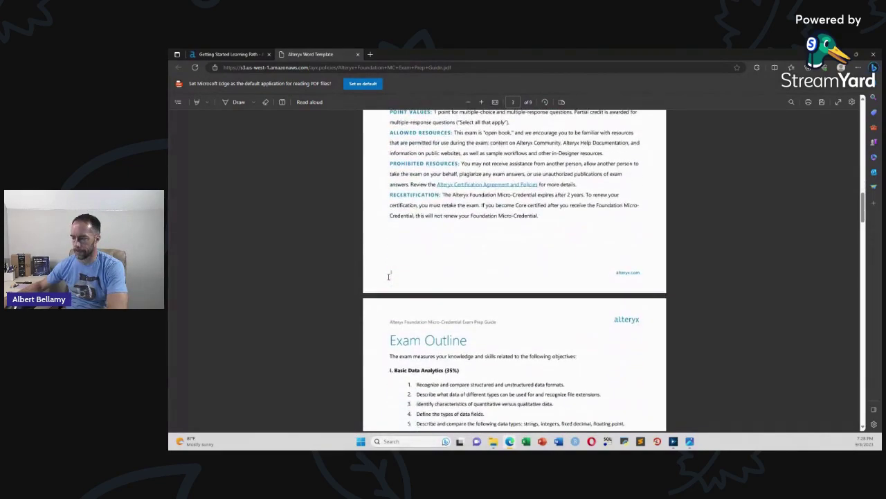
scroll(389, 276, down, 3)
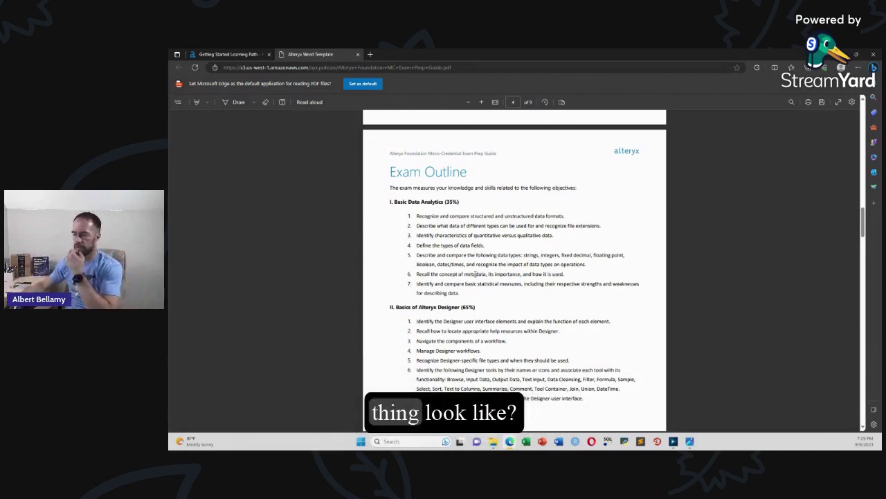
scroll(573, 290, down, 3)
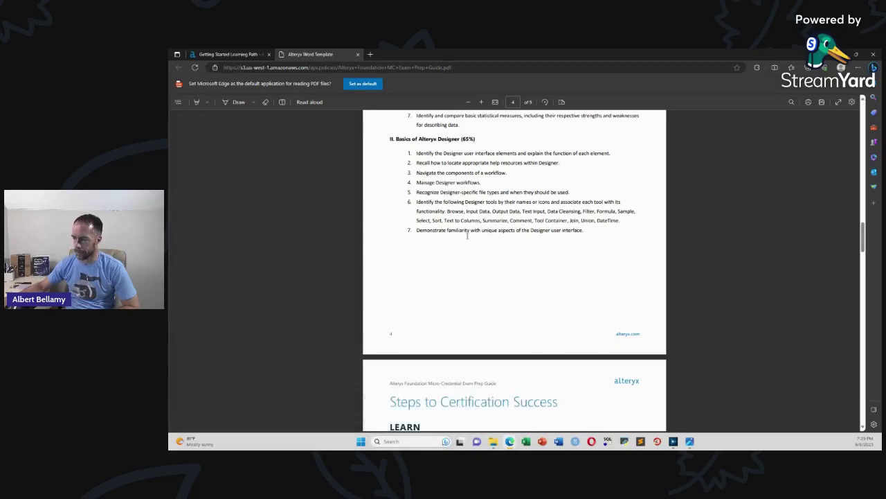
Step: Review the prep guide's remaining pages through page 5's Prepare and Test steps
scroll(466, 236, down, 5)
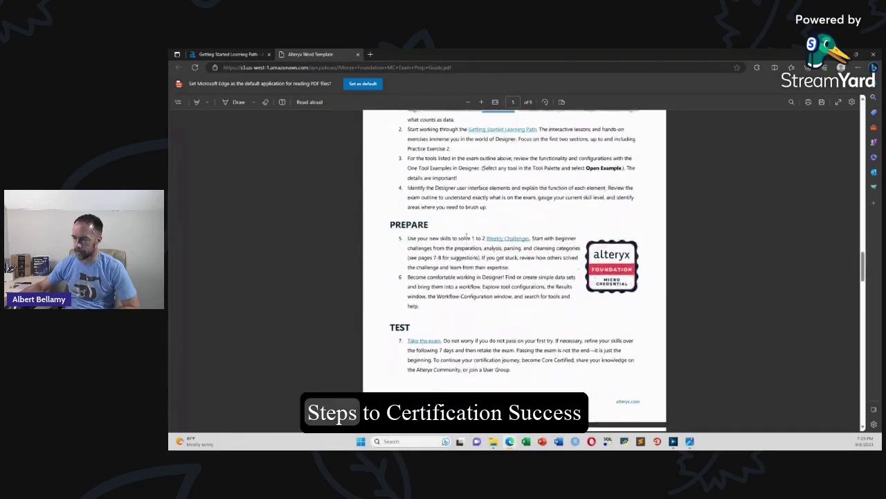
scroll(466, 235, up, 2)
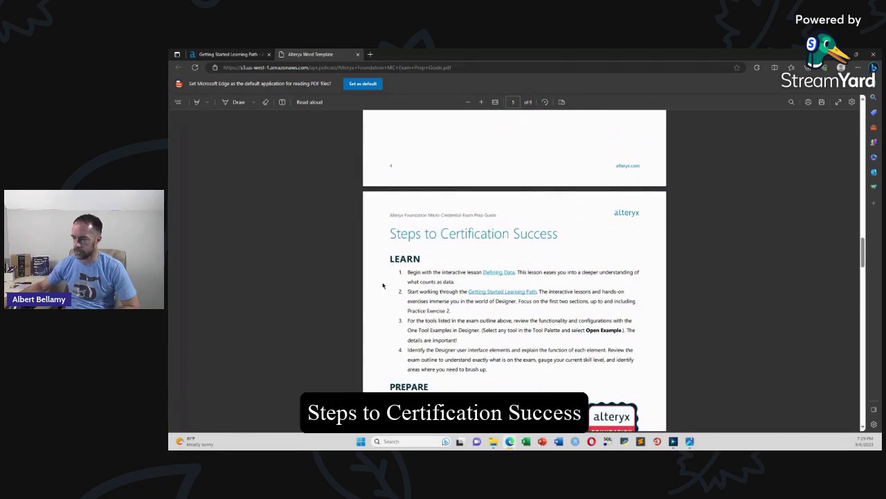
scroll(383, 285, down, 3)
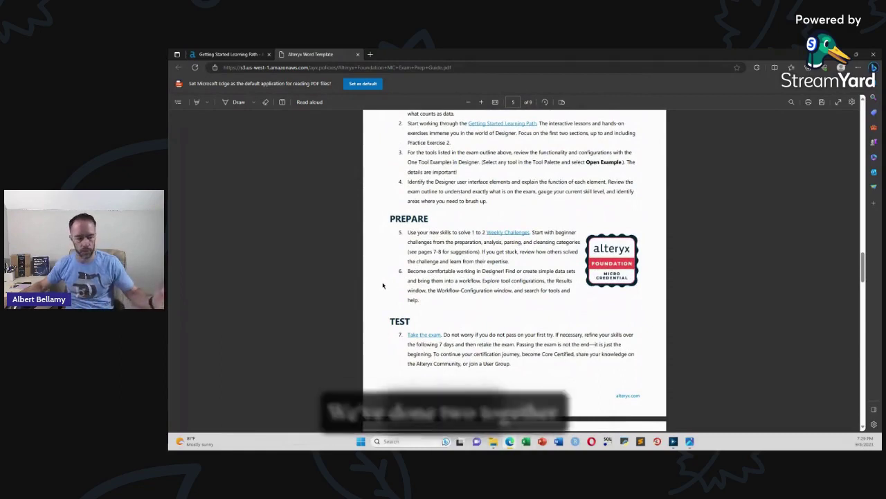
scroll(383, 285, down, 3)
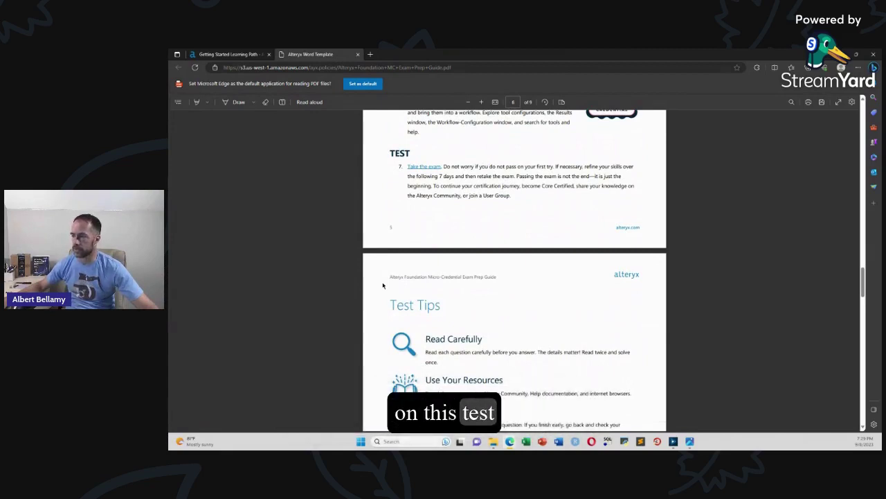
scroll(382, 286, up, 3)
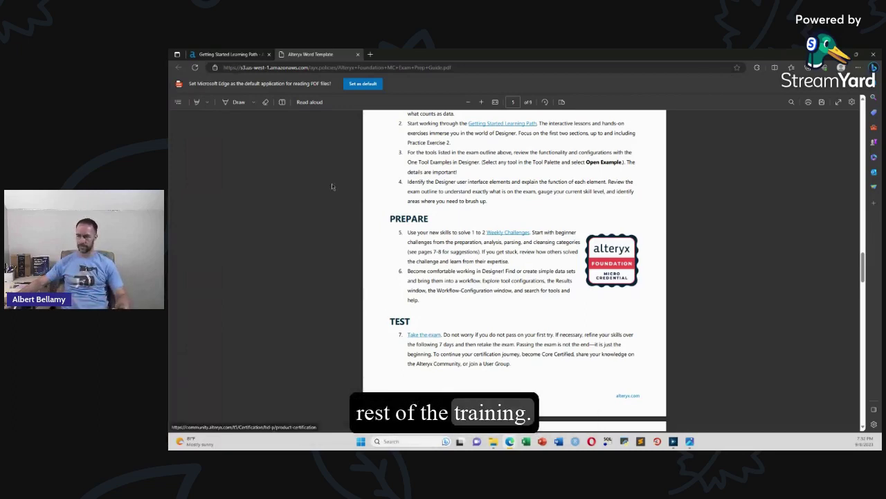
Step: Close the prep guide PDF and go to the learning path's Get Certified step
click(358, 54)
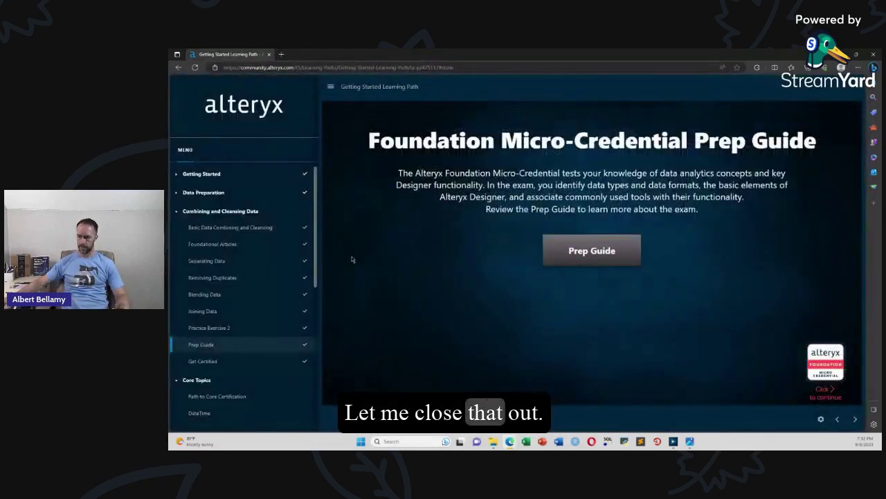
click(206, 364)
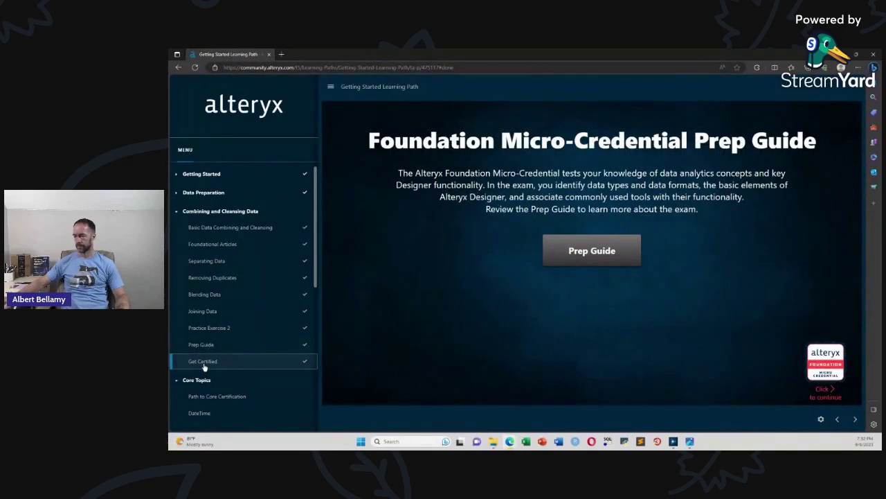